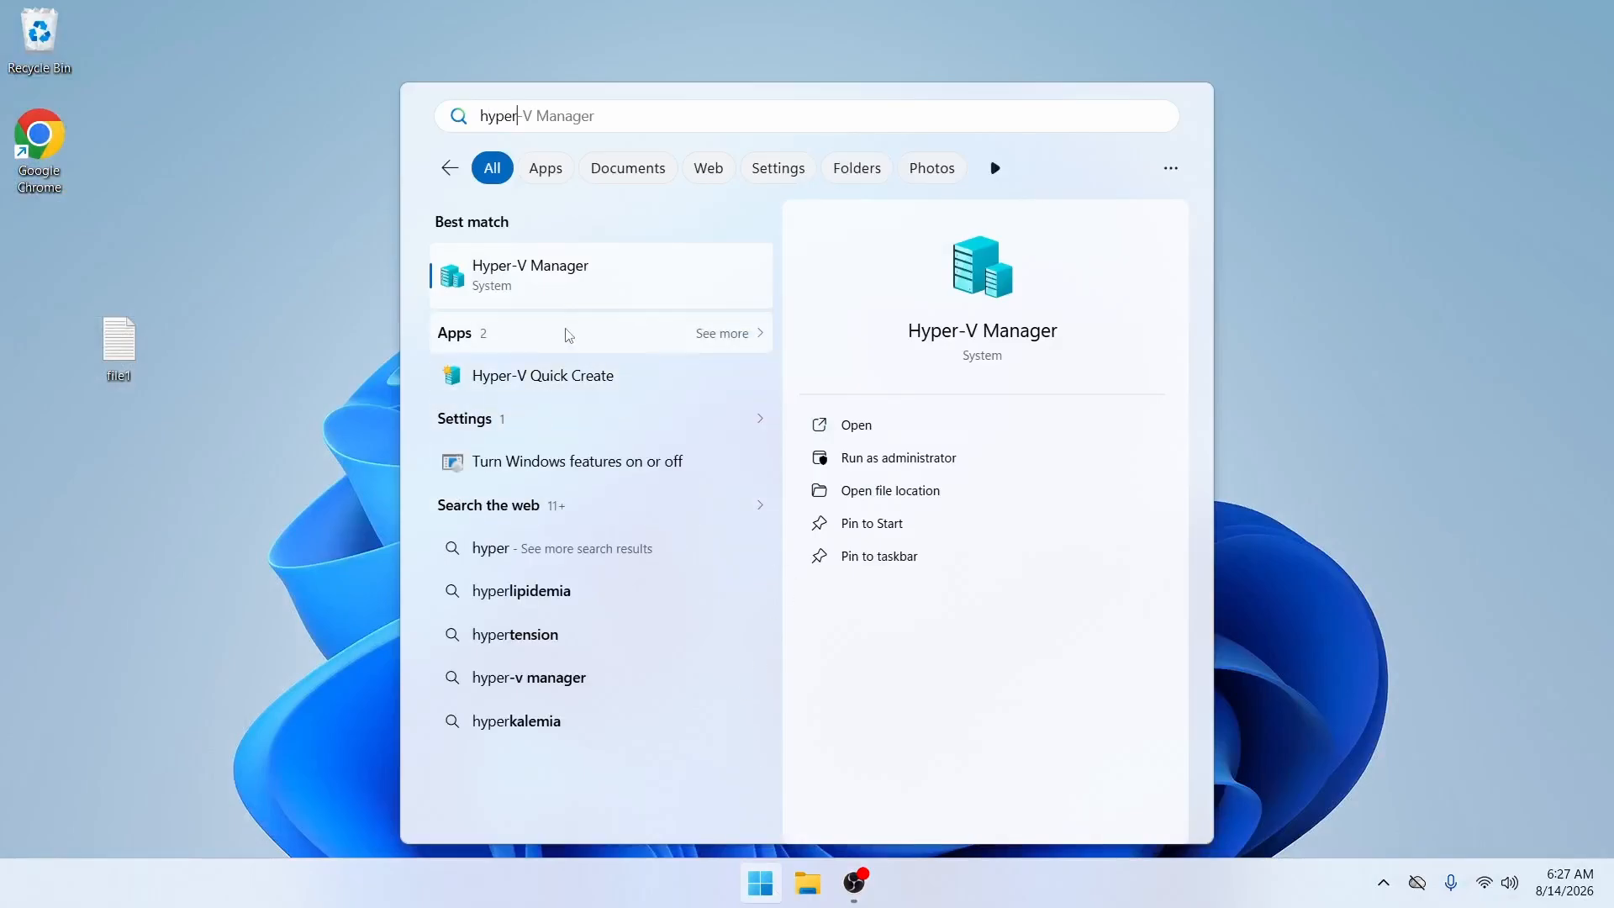
Open Hyper-V Manager
{"action": "left_click", "coordinate": [534, 266]}
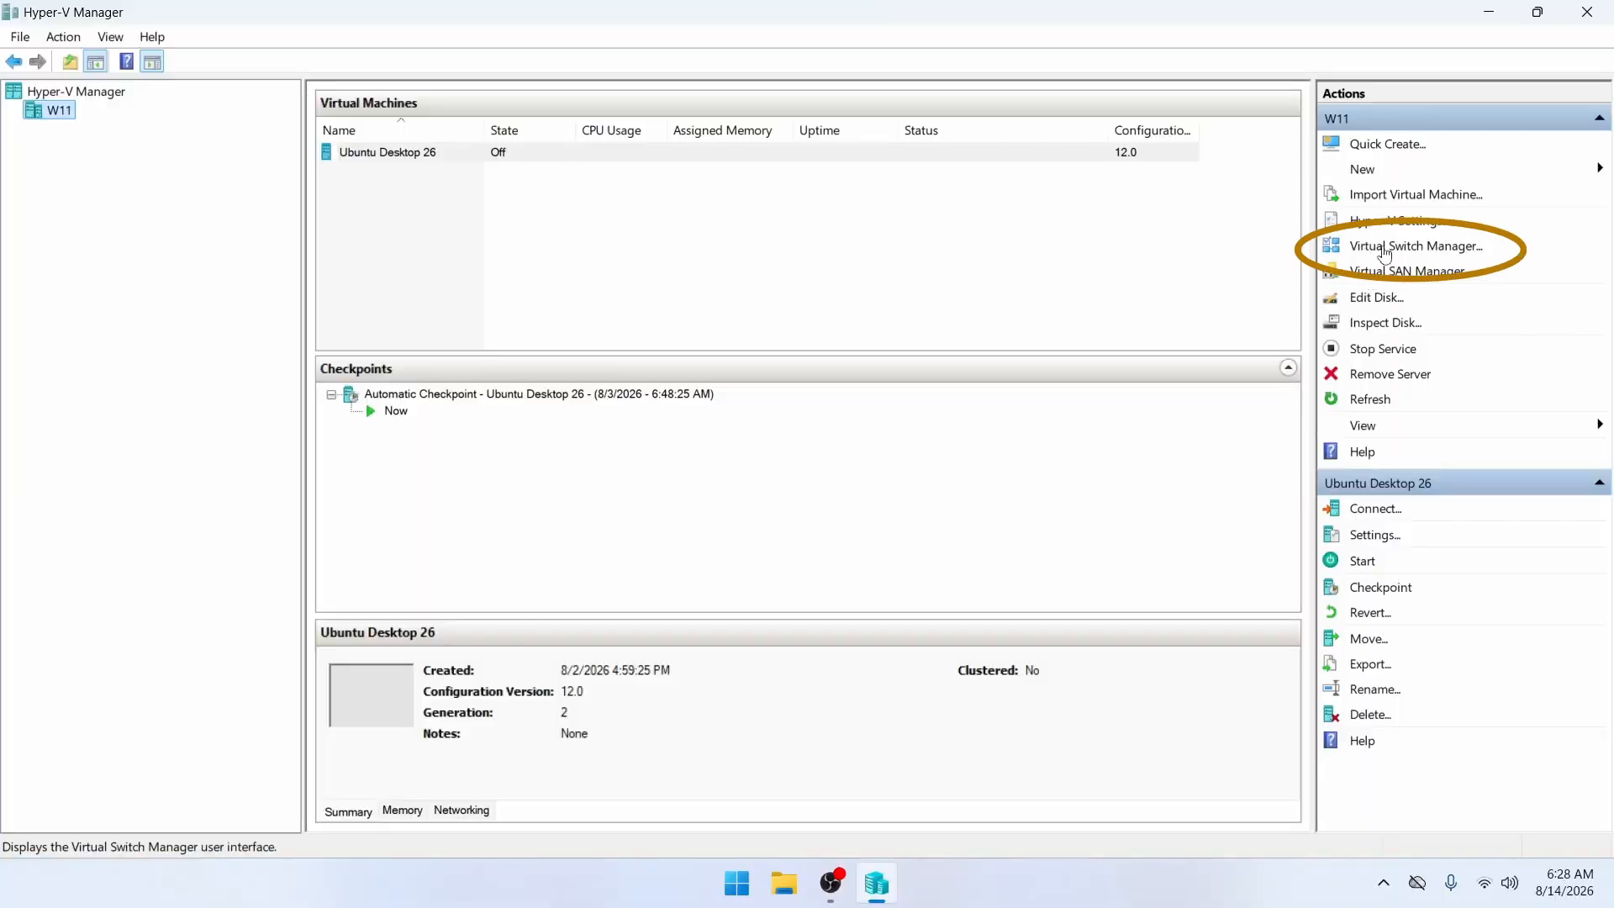
Add a new external virtual switch in the Virtual Switch Manager and name it External Switch
{"action": "left_click", "coordinate": [1394, 260]}
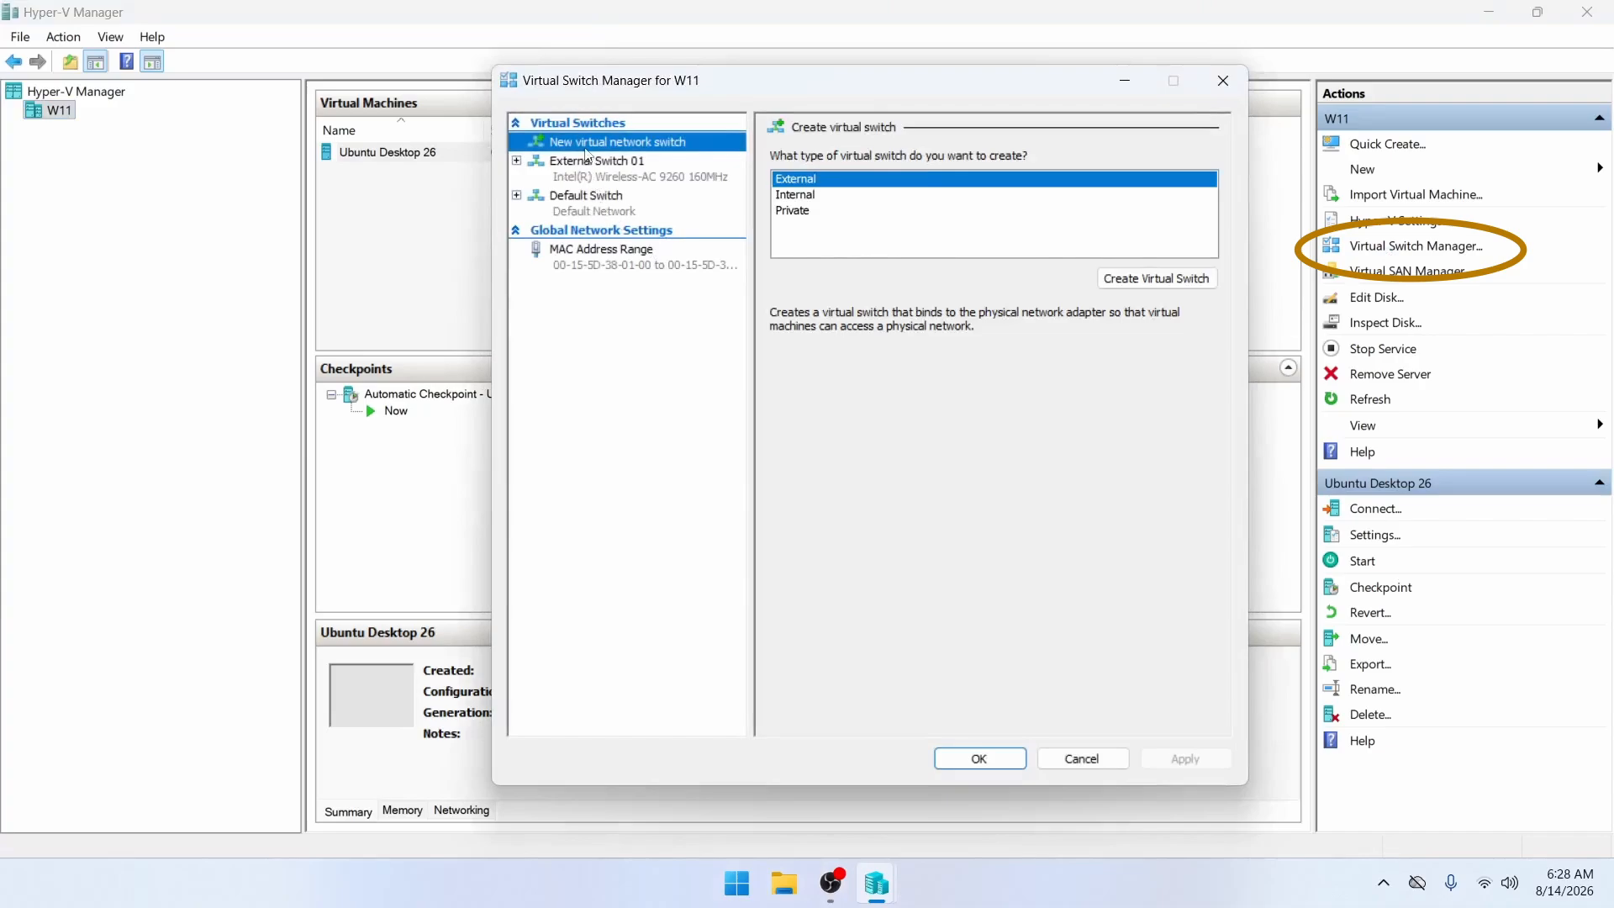
{"action": "left_click", "coordinate": [811, 186]}
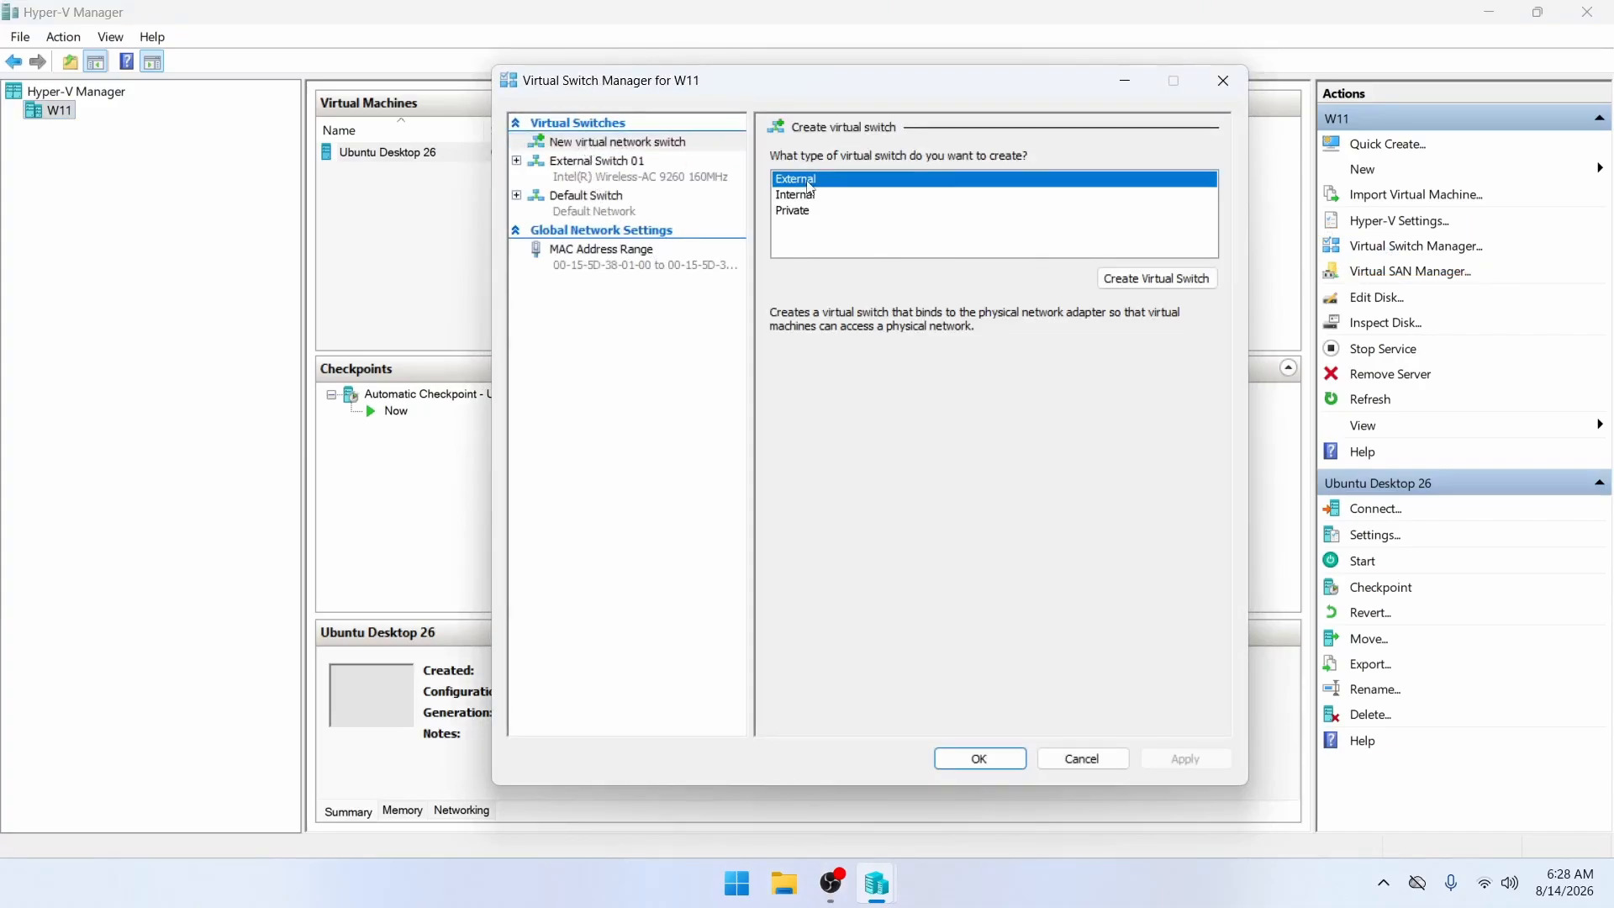
{"action": "left_click", "coordinate": [1152, 281]}
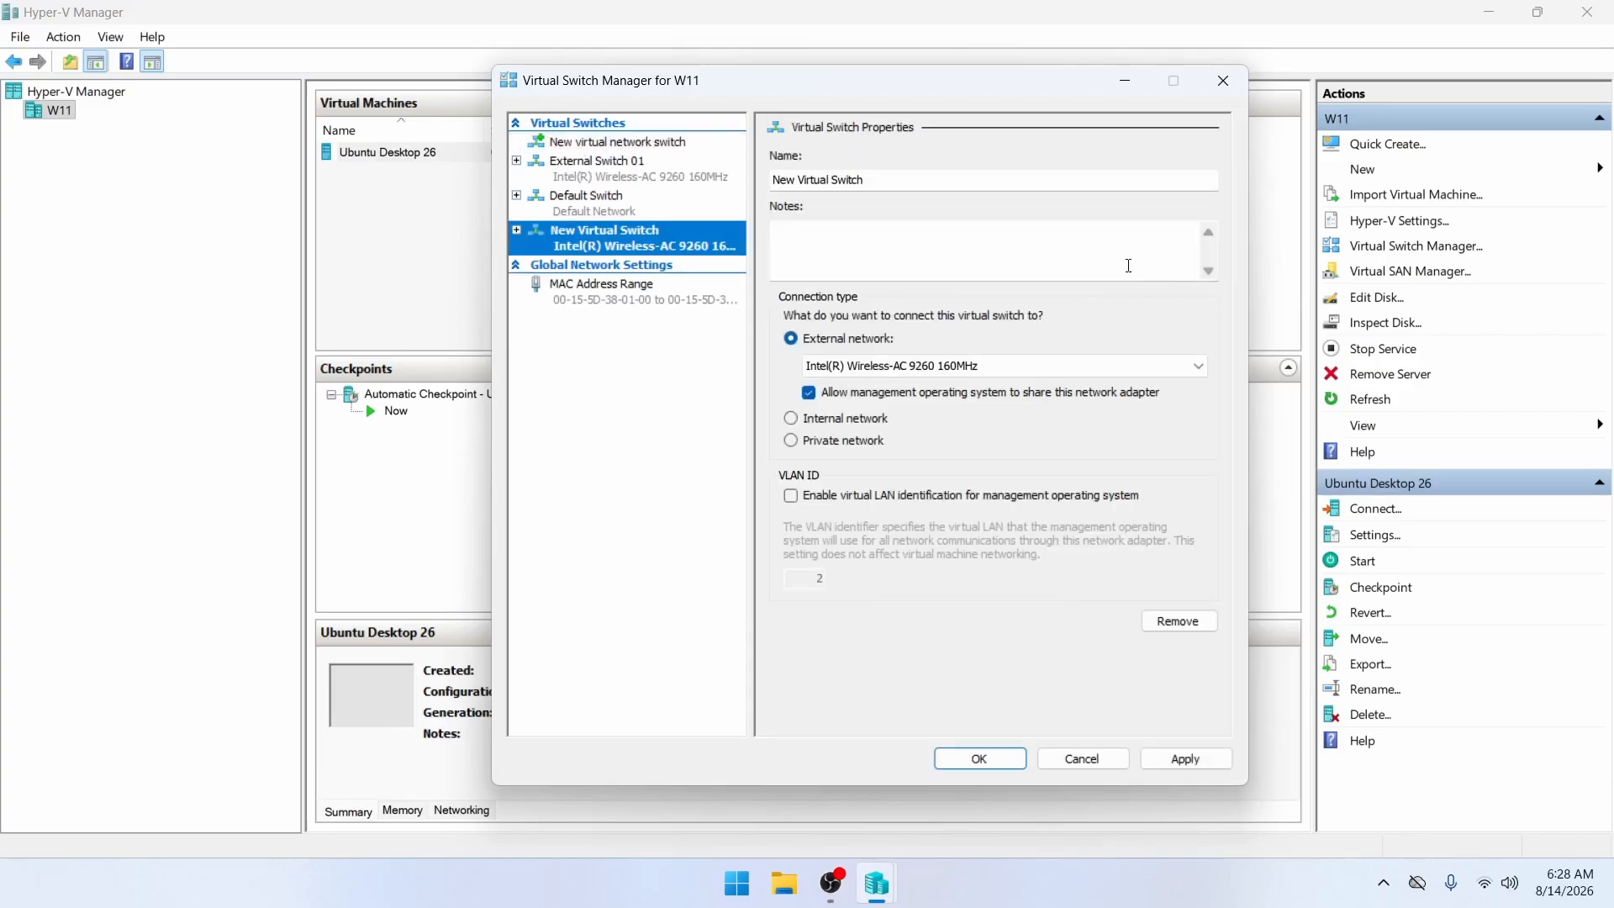
{"action": "left_click_drag", "start_coordinate": [883, 183], "coordinate": [691, 172]}
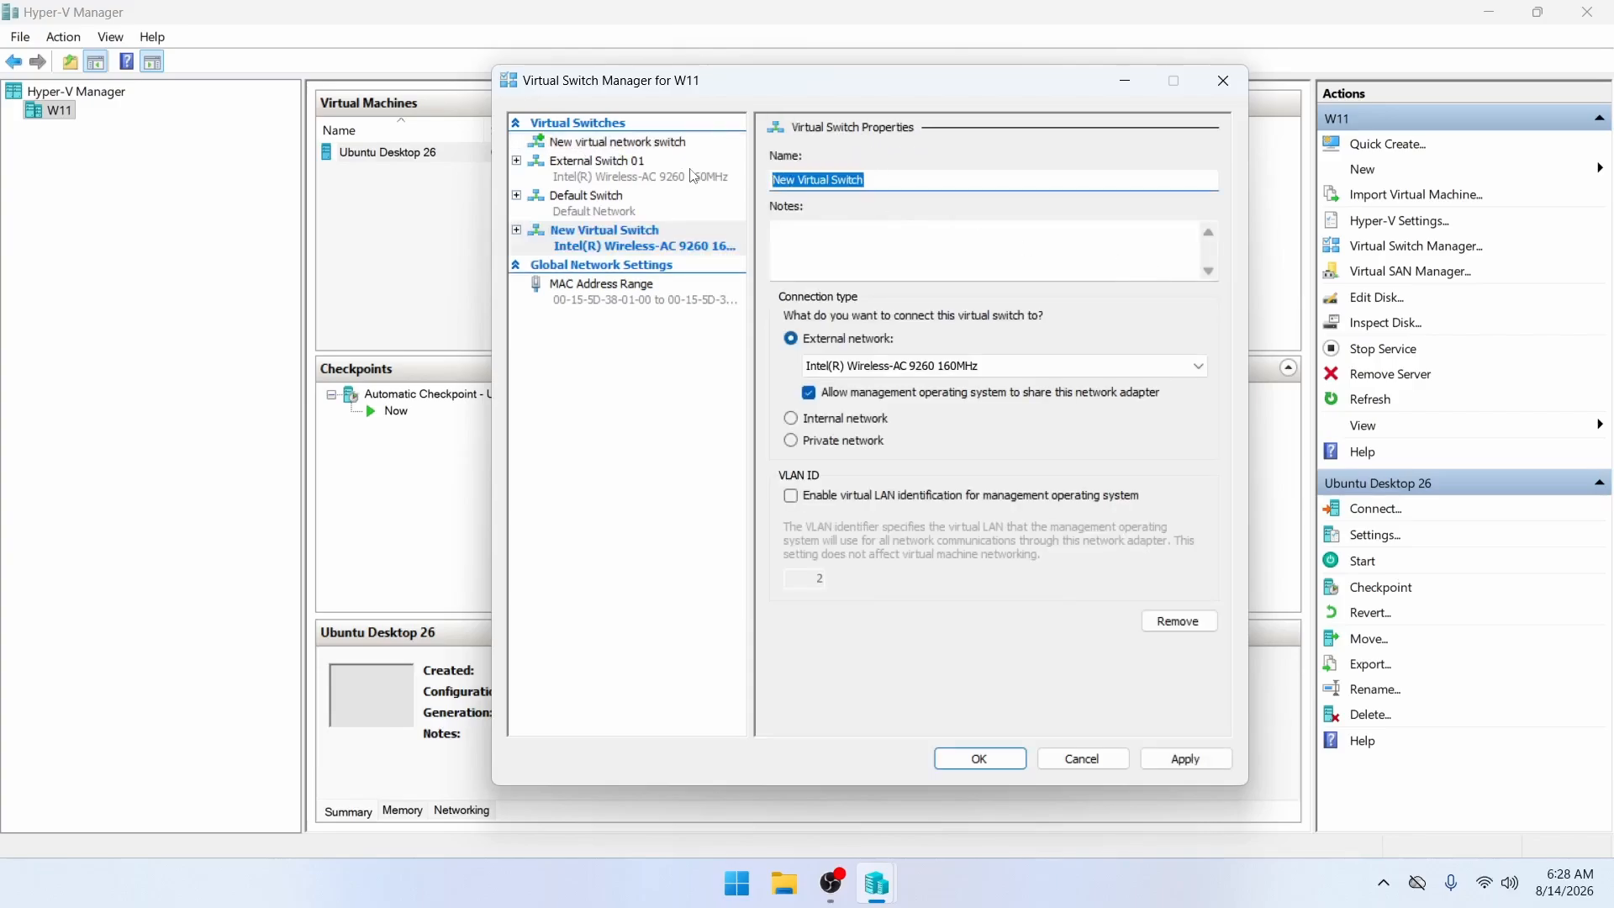
{"action": "type", "text": "External "}
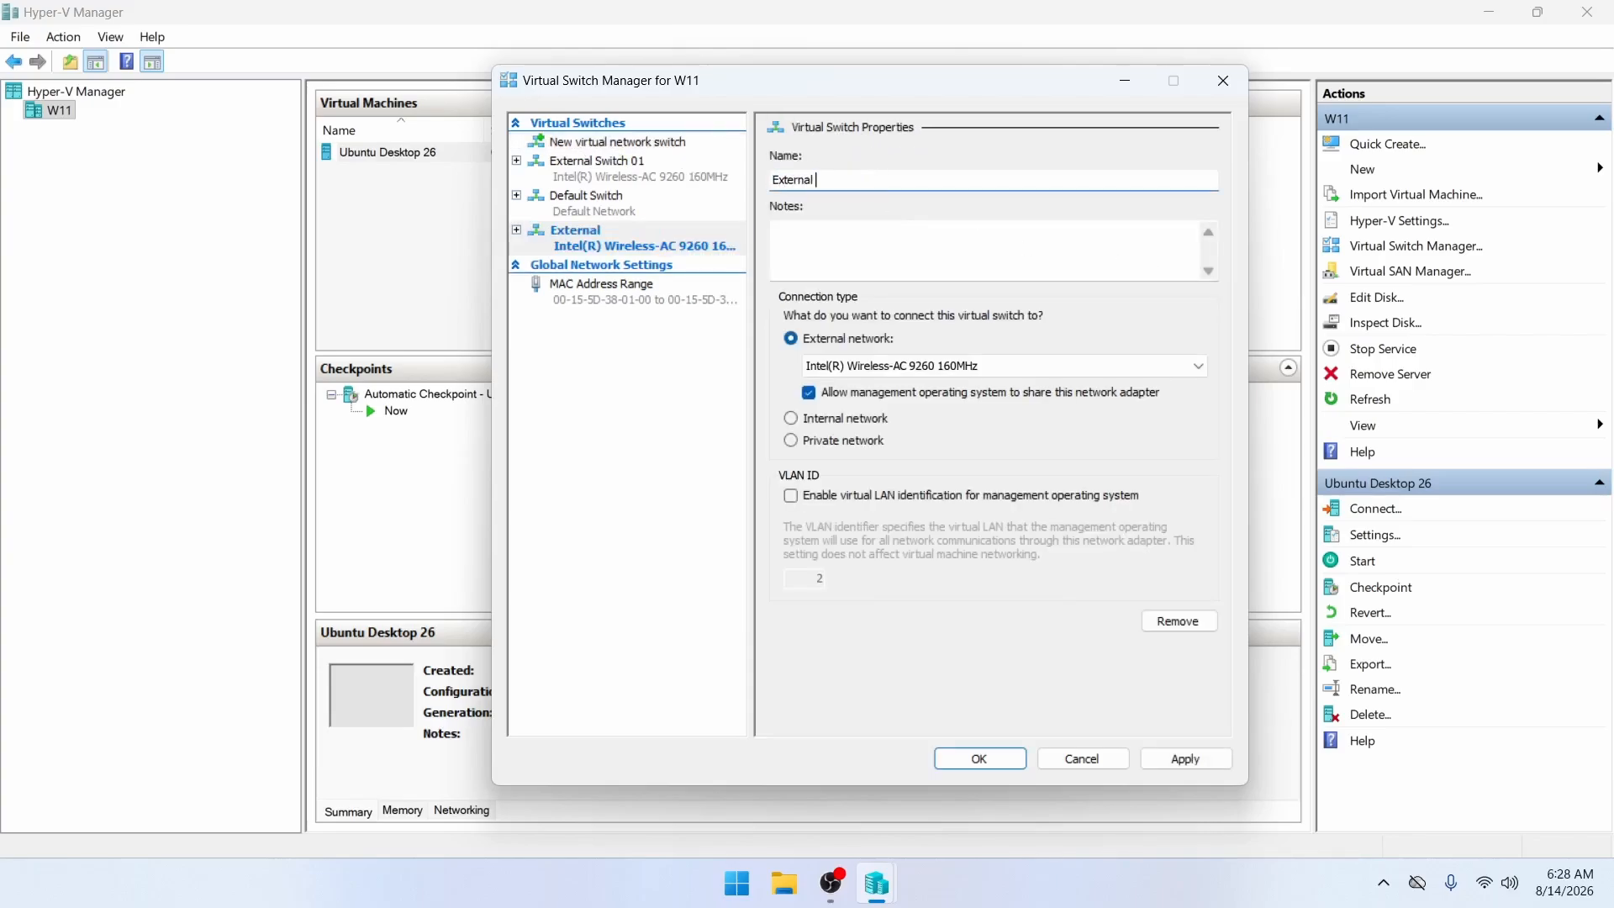
{"action": "type", "text": "Switch"}
Choose Intel(R) Wireless-AC 9260 160MHz as the new switch's external network adapter and discard the virtual switch changes
{"action": "left_click", "coordinate": [1182, 371]}
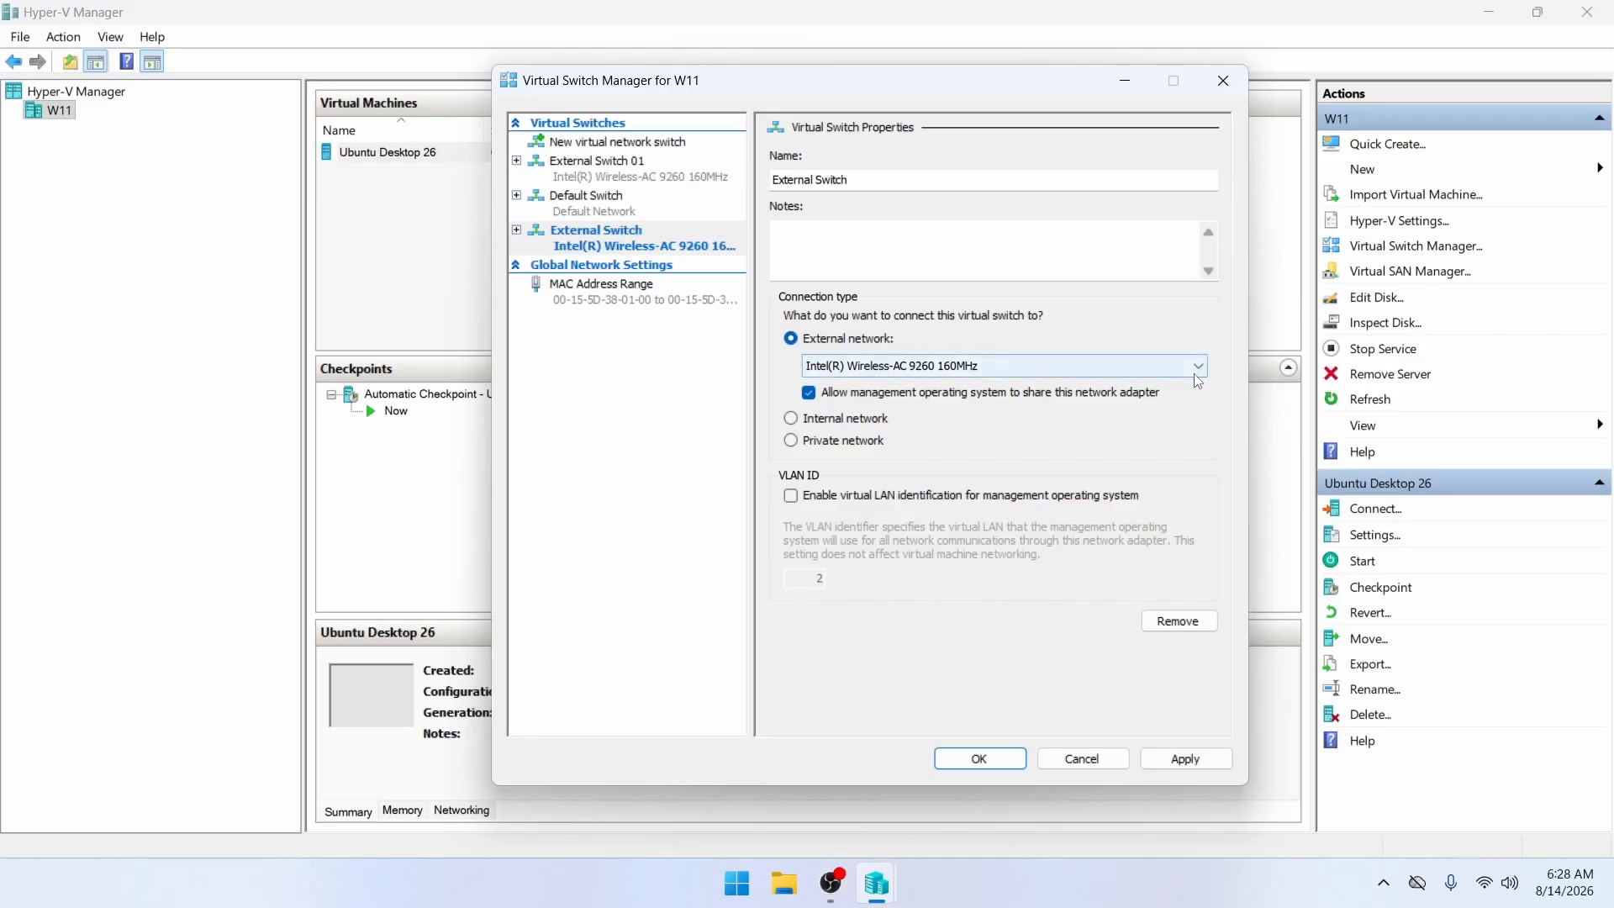
{"action": "left_click", "coordinate": [1199, 375]}
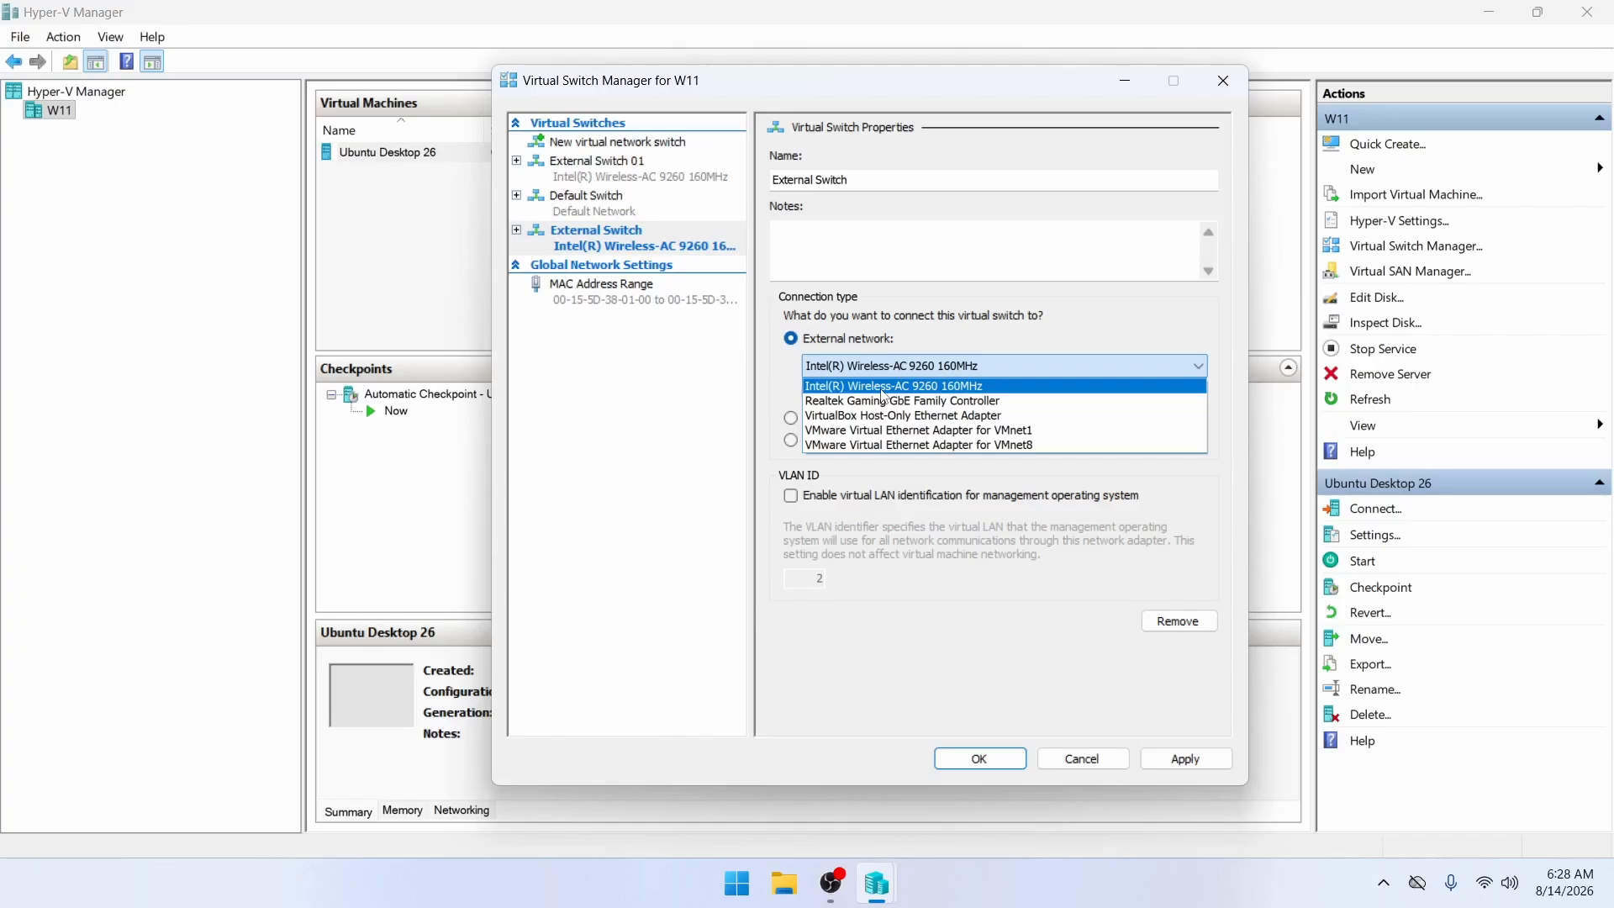
{"action": "left_click", "coordinate": [883, 388]}
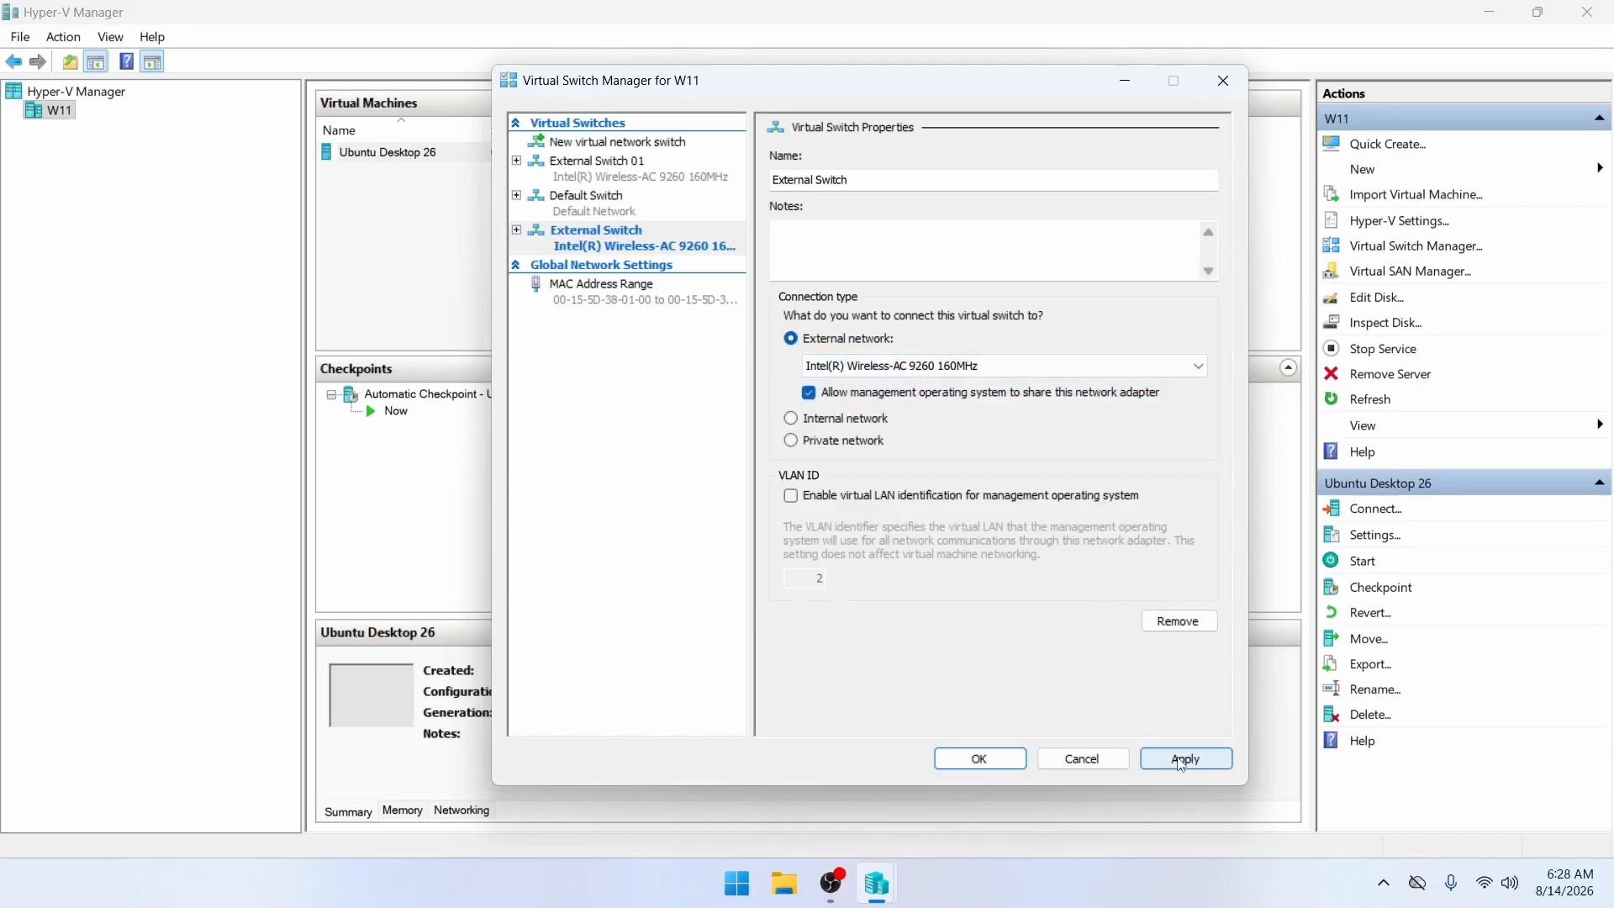
{"action": "left_click", "coordinate": [582, 175]}
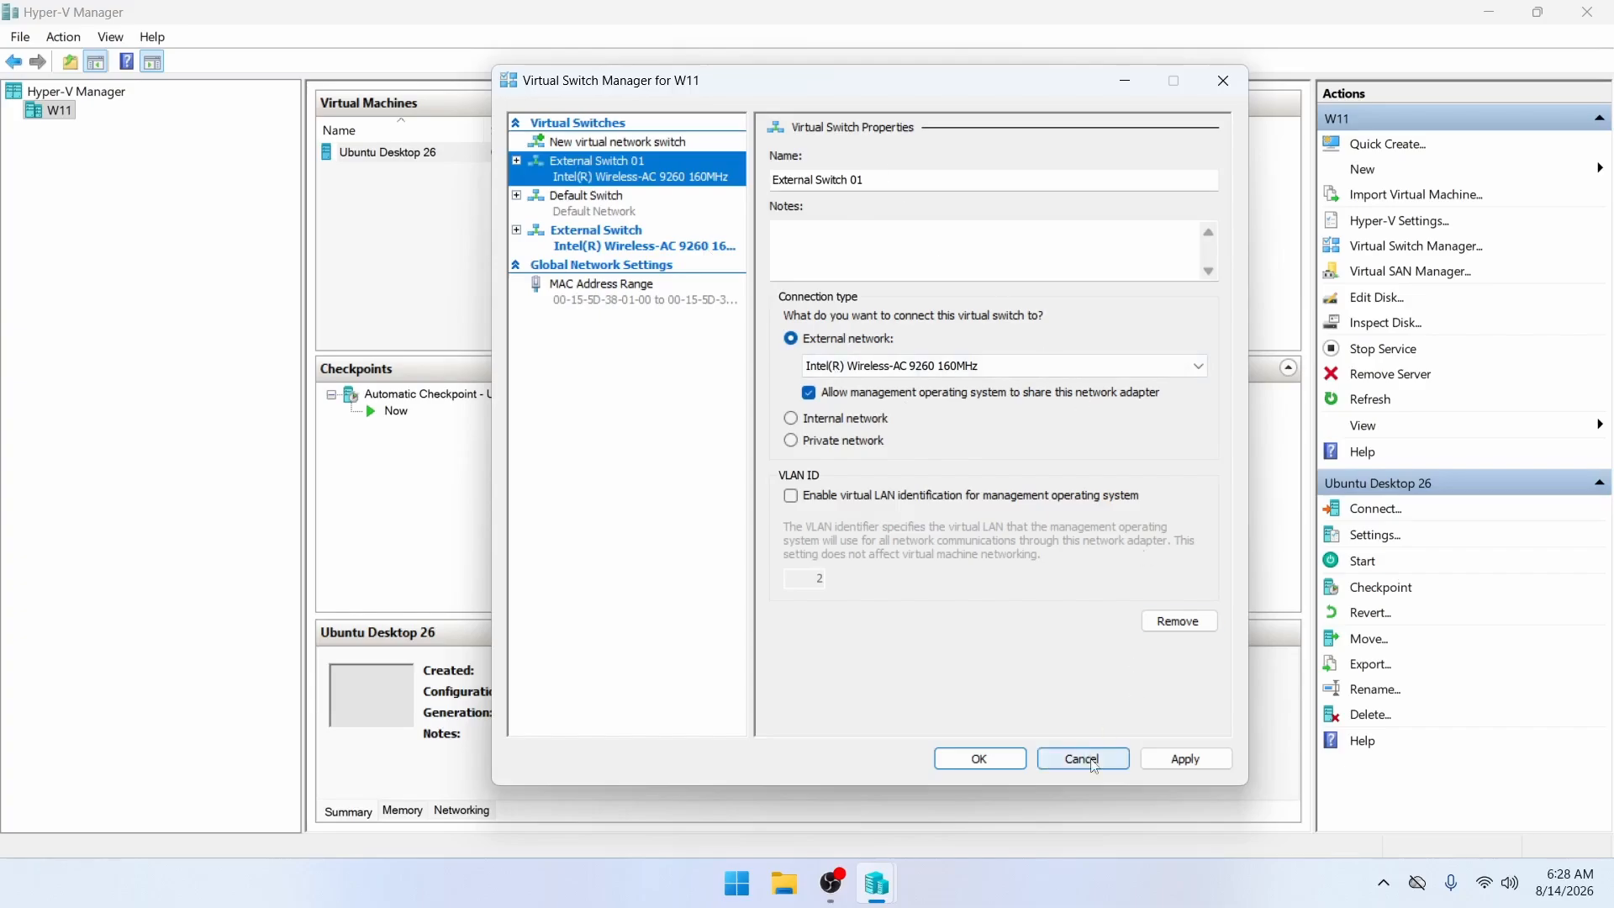
{"action": "left_click", "coordinate": [1084, 760]}
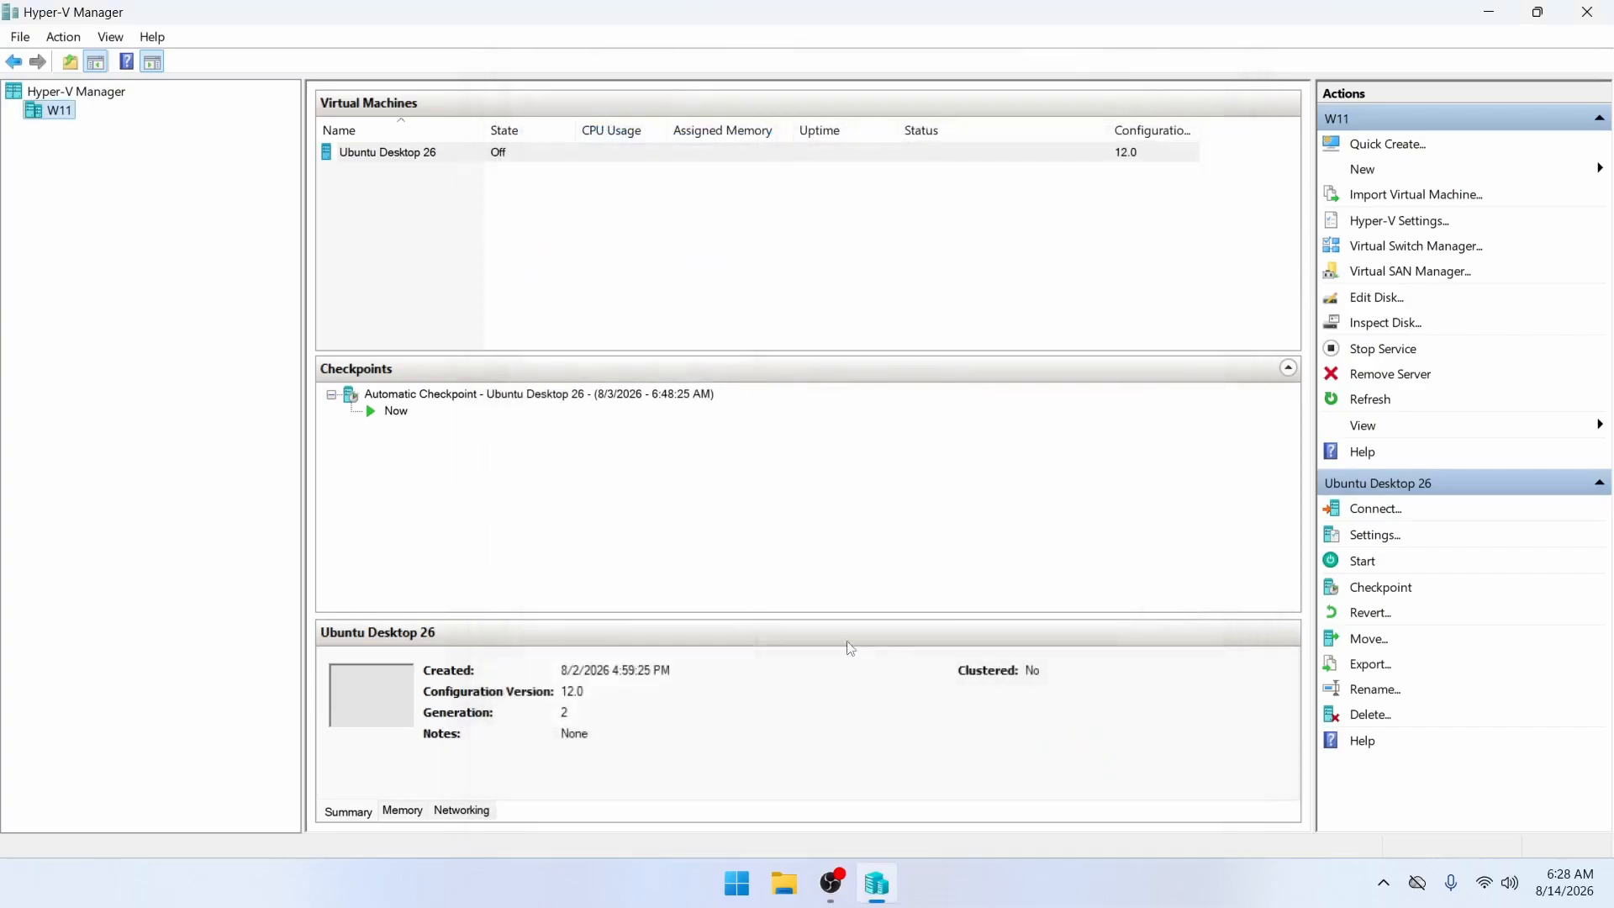
Start a new virtual machine on the W11 host and name it Windows 11 VM, keeping the default storage location
{"action": "right_click", "coordinate": [54, 117]}
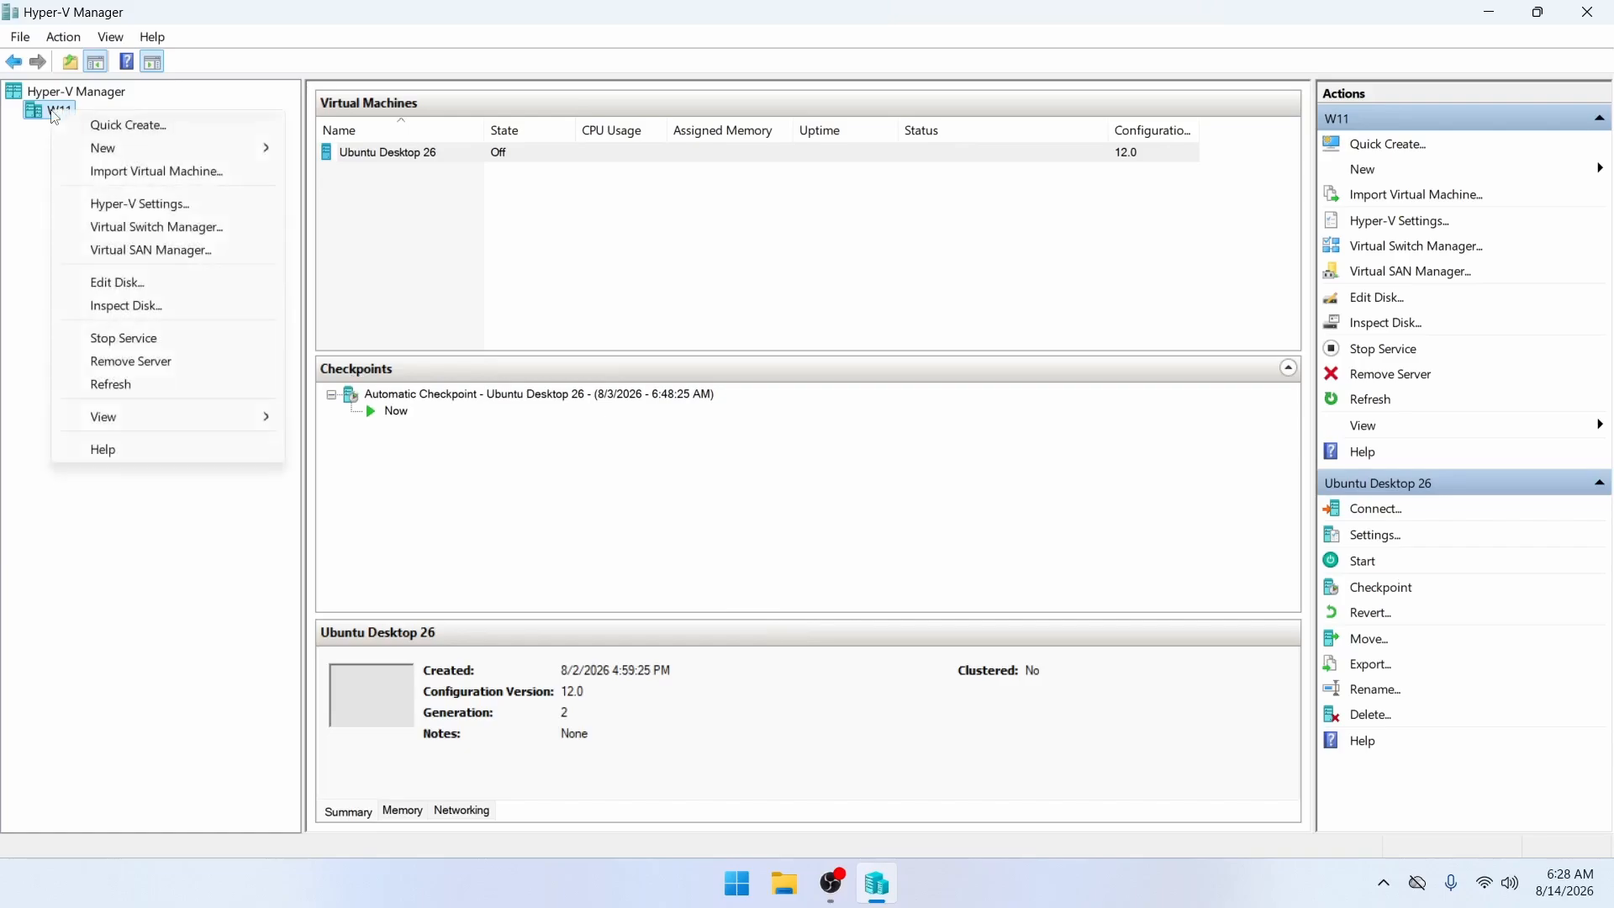
{"action": "mouse_move", "coordinate": [105, 148]}
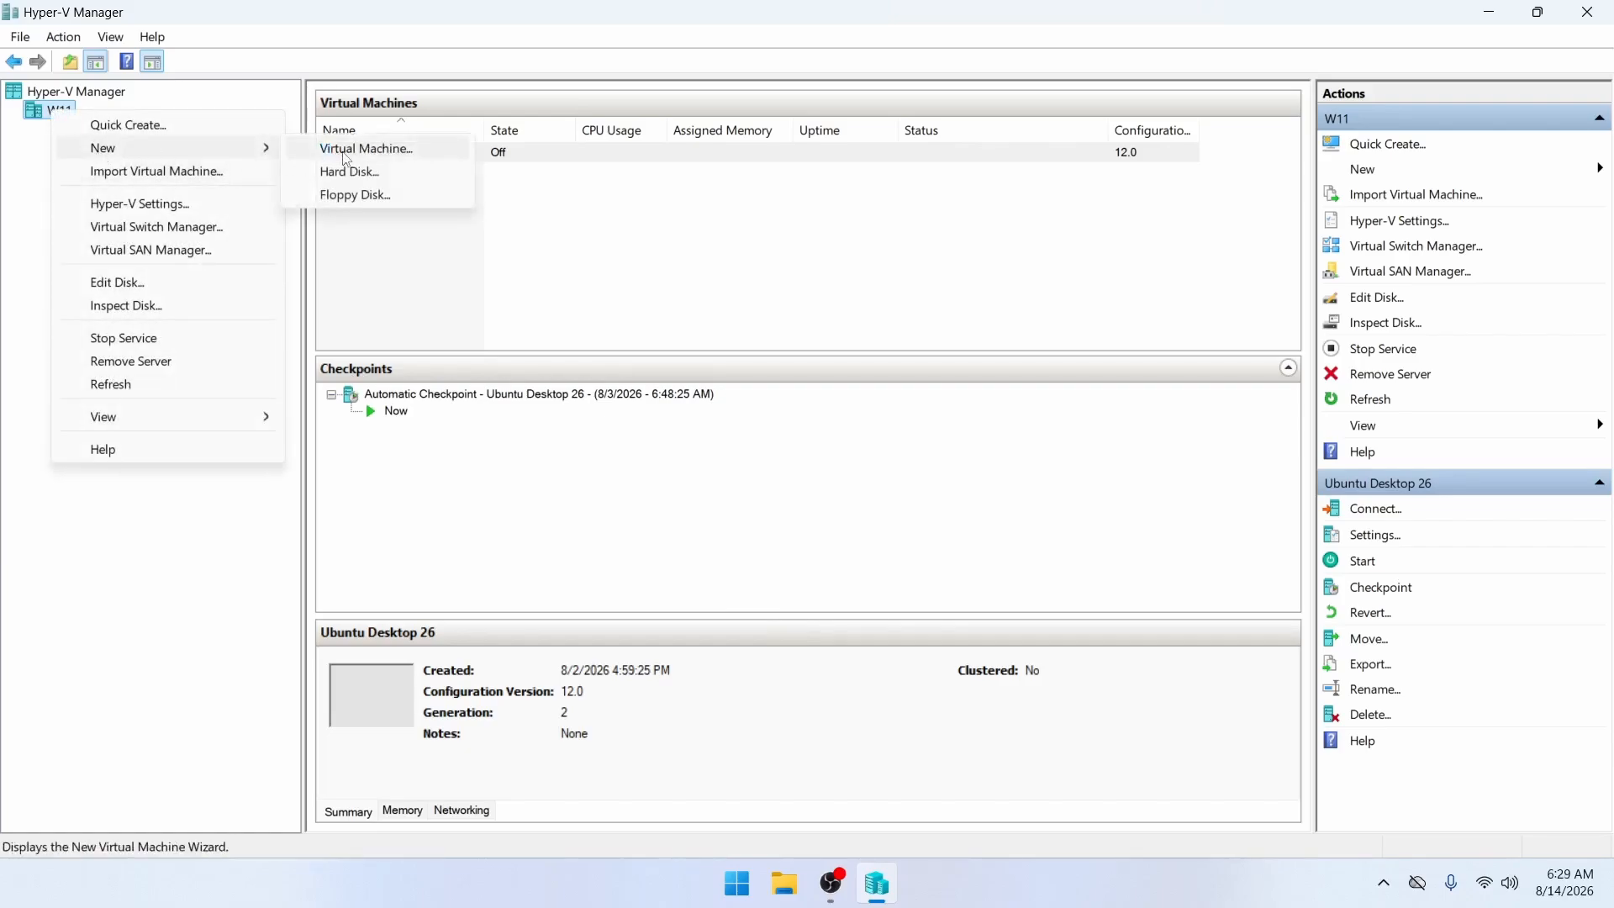
{"action": "left_click", "coordinate": [345, 155]}
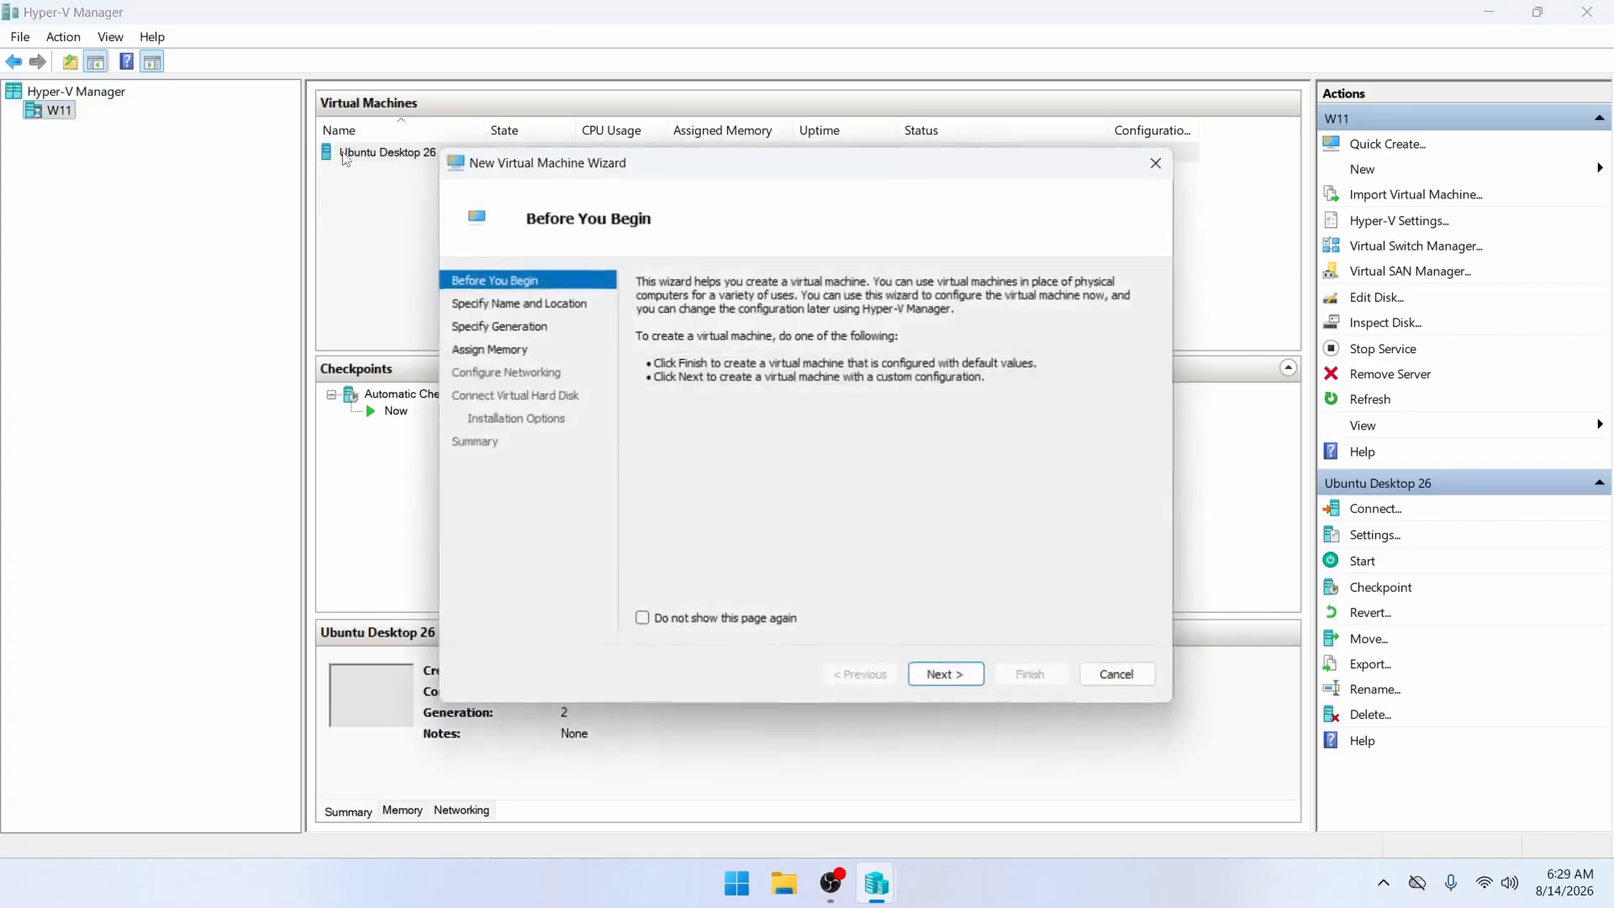
{"action": "left_click", "coordinate": [948, 676]}
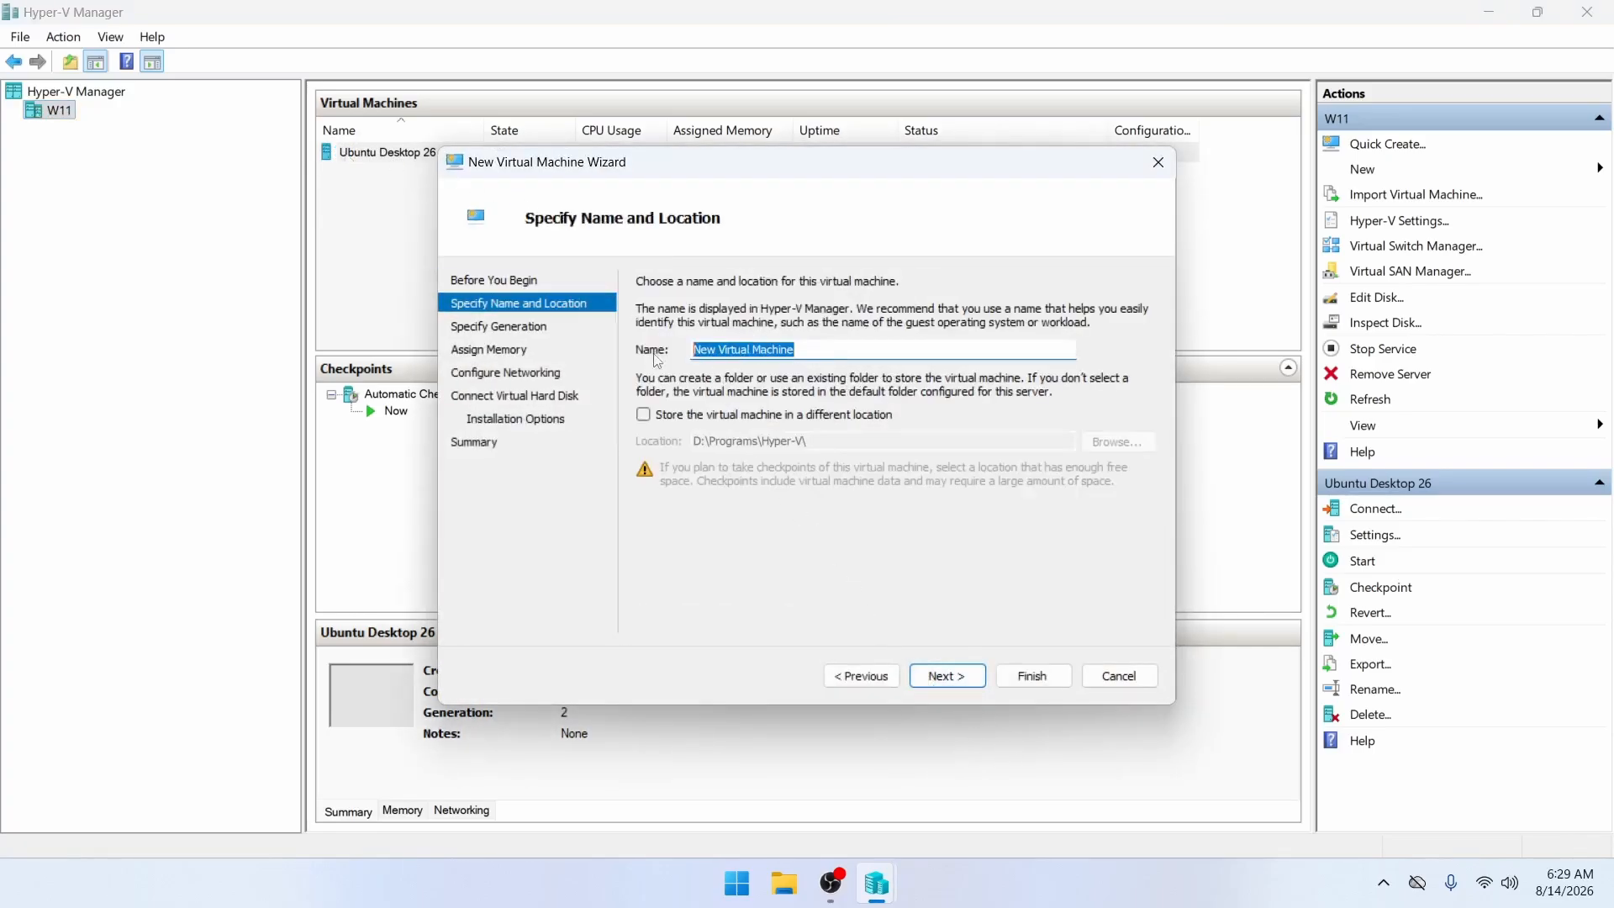
{"action": "type", "text": "Windows"}
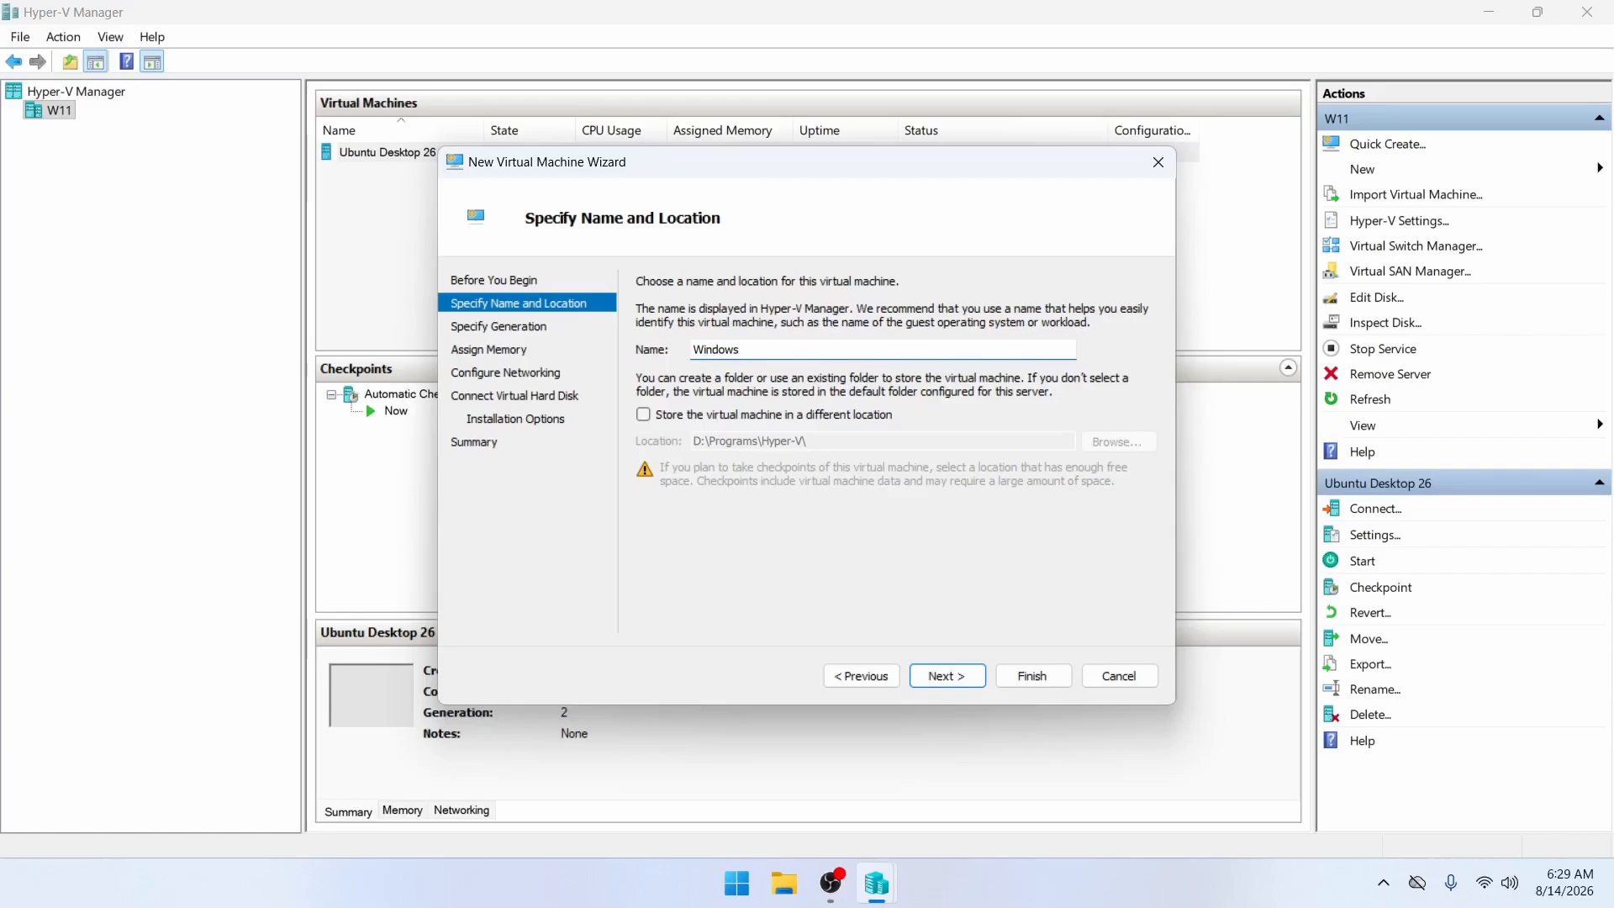
{"action": "type", "text": " 11 VM"}
{"action": "left_click", "coordinate": [670, 416]}
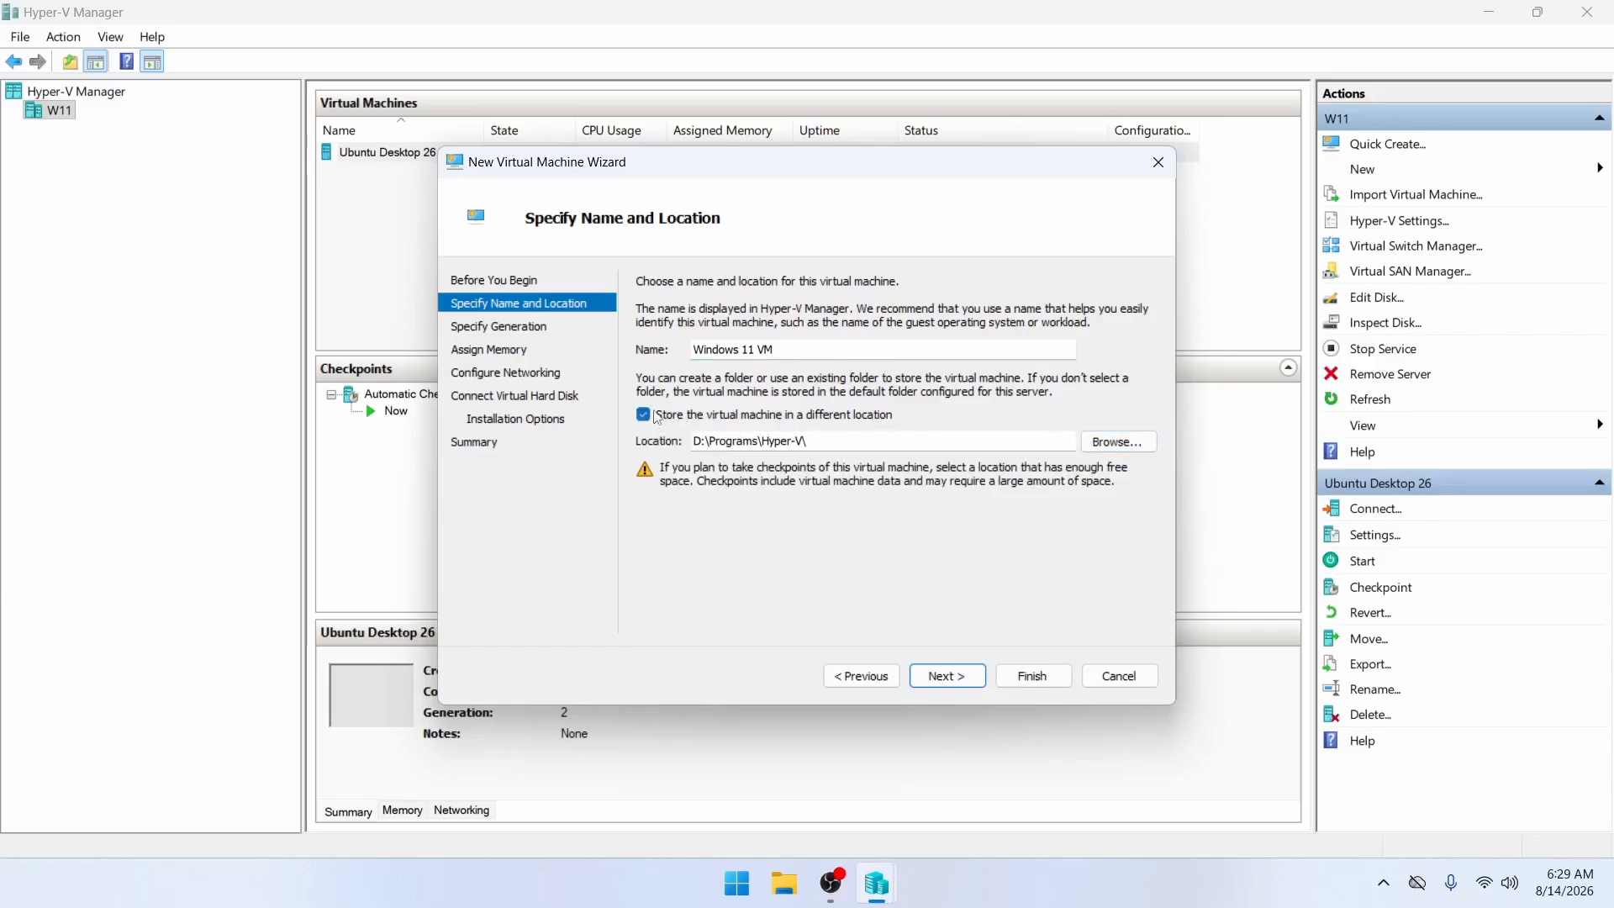
{"action": "left_click", "coordinate": [645, 416]}
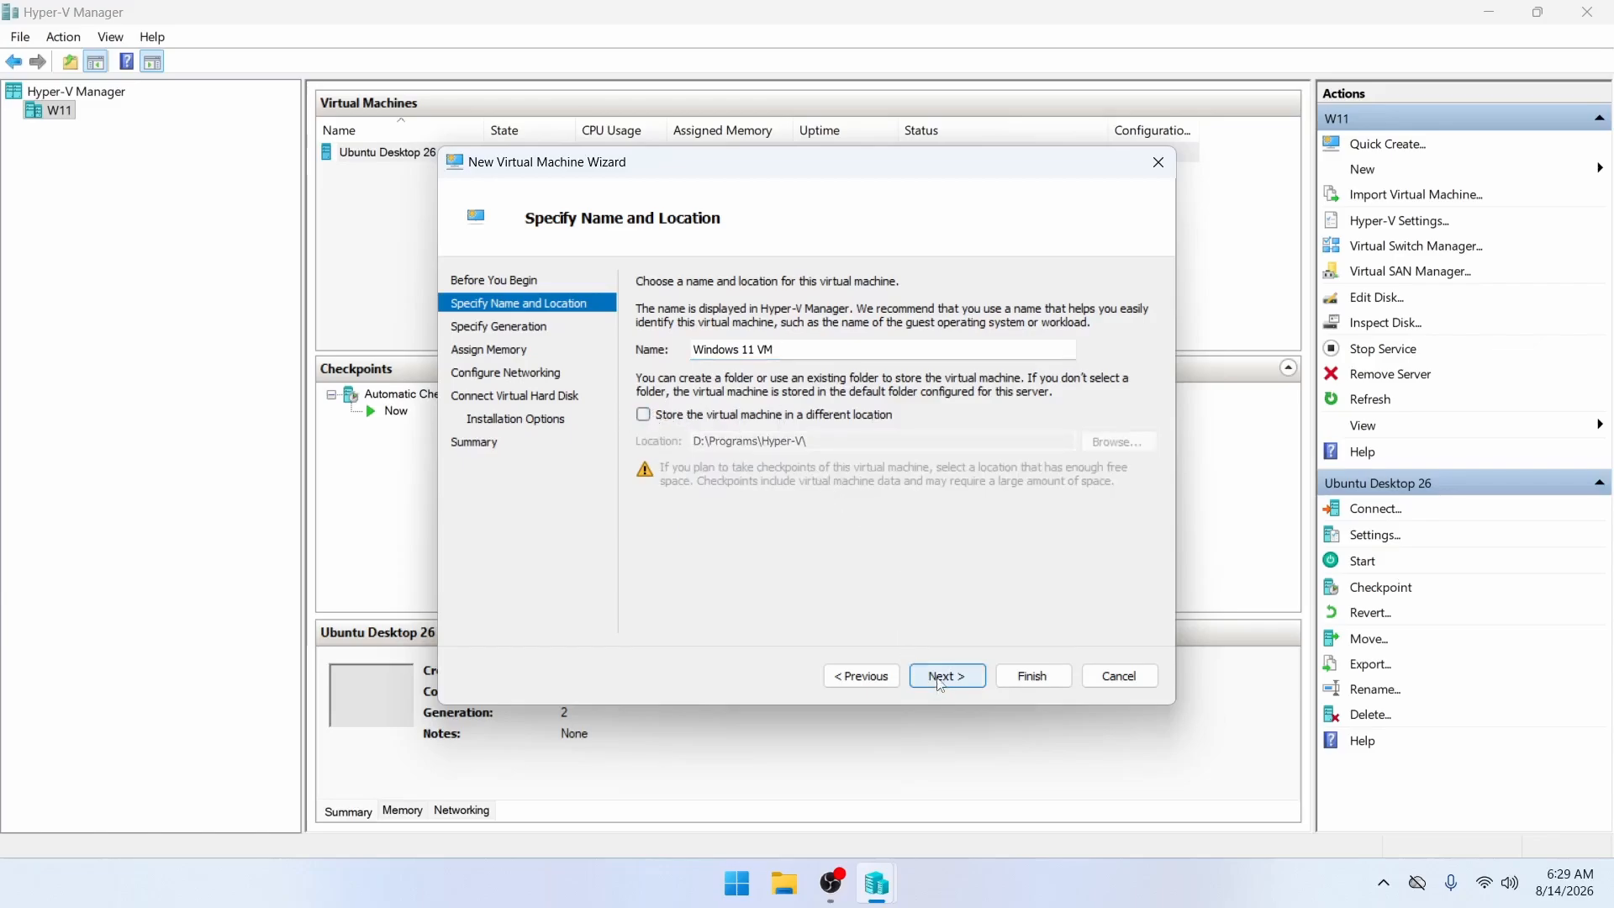
{"action": "left_click", "coordinate": [940, 683]}
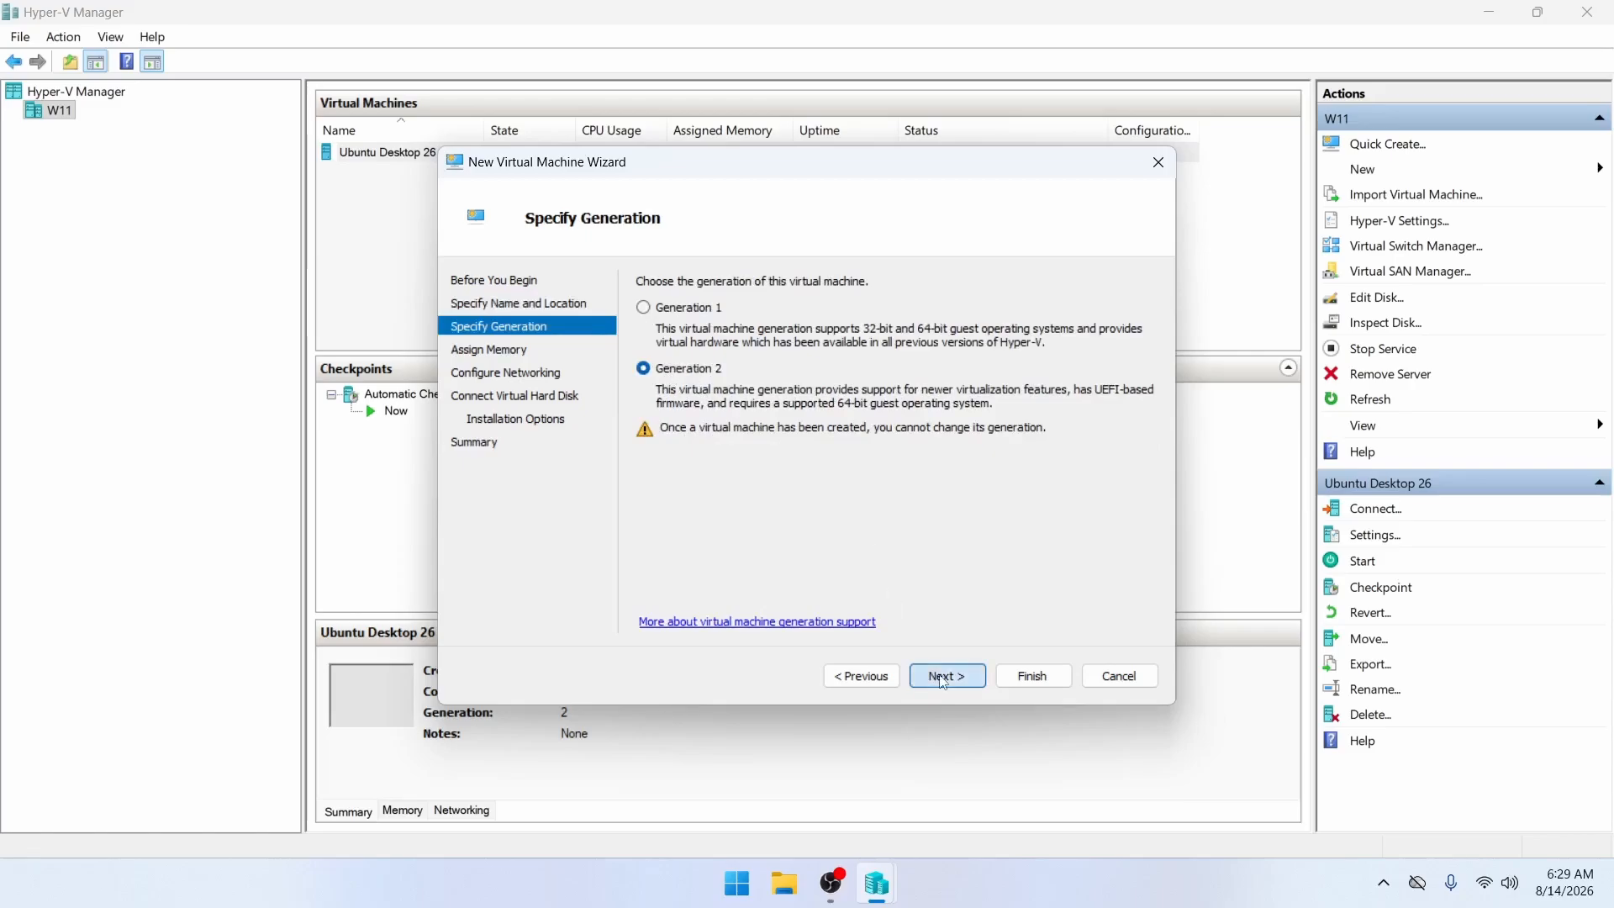
Keep Generation 2 for the virtual machine and set its startup memory to 6096 MB
{"action": "left_click", "coordinate": [945, 674]}
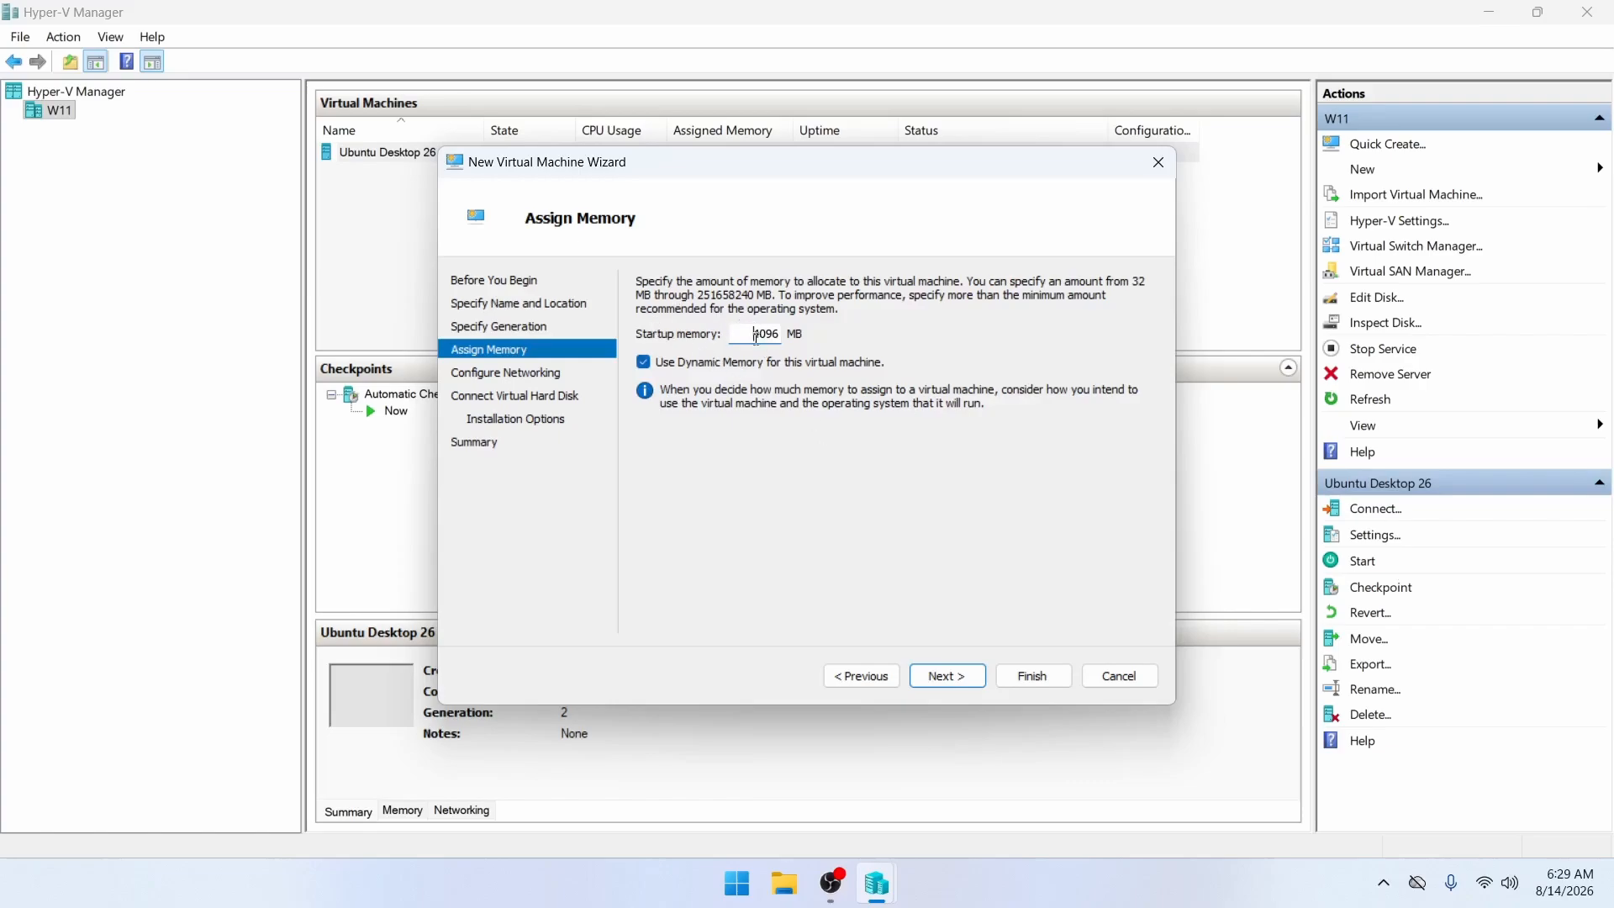
{"action": "left_click_drag", "start_coordinate": [754, 336], "coordinate": [762, 335]}
{"action": "type", "text": "6"}
{"action": "double_click", "coordinate": [764, 331]}
{"action": "left_click", "coordinate": [643, 363]}
{"action": "left_click", "coordinate": [643, 362]}
{"action": "left_click", "coordinate": [645, 363]}
{"action": "left_click", "coordinate": [943, 681]}
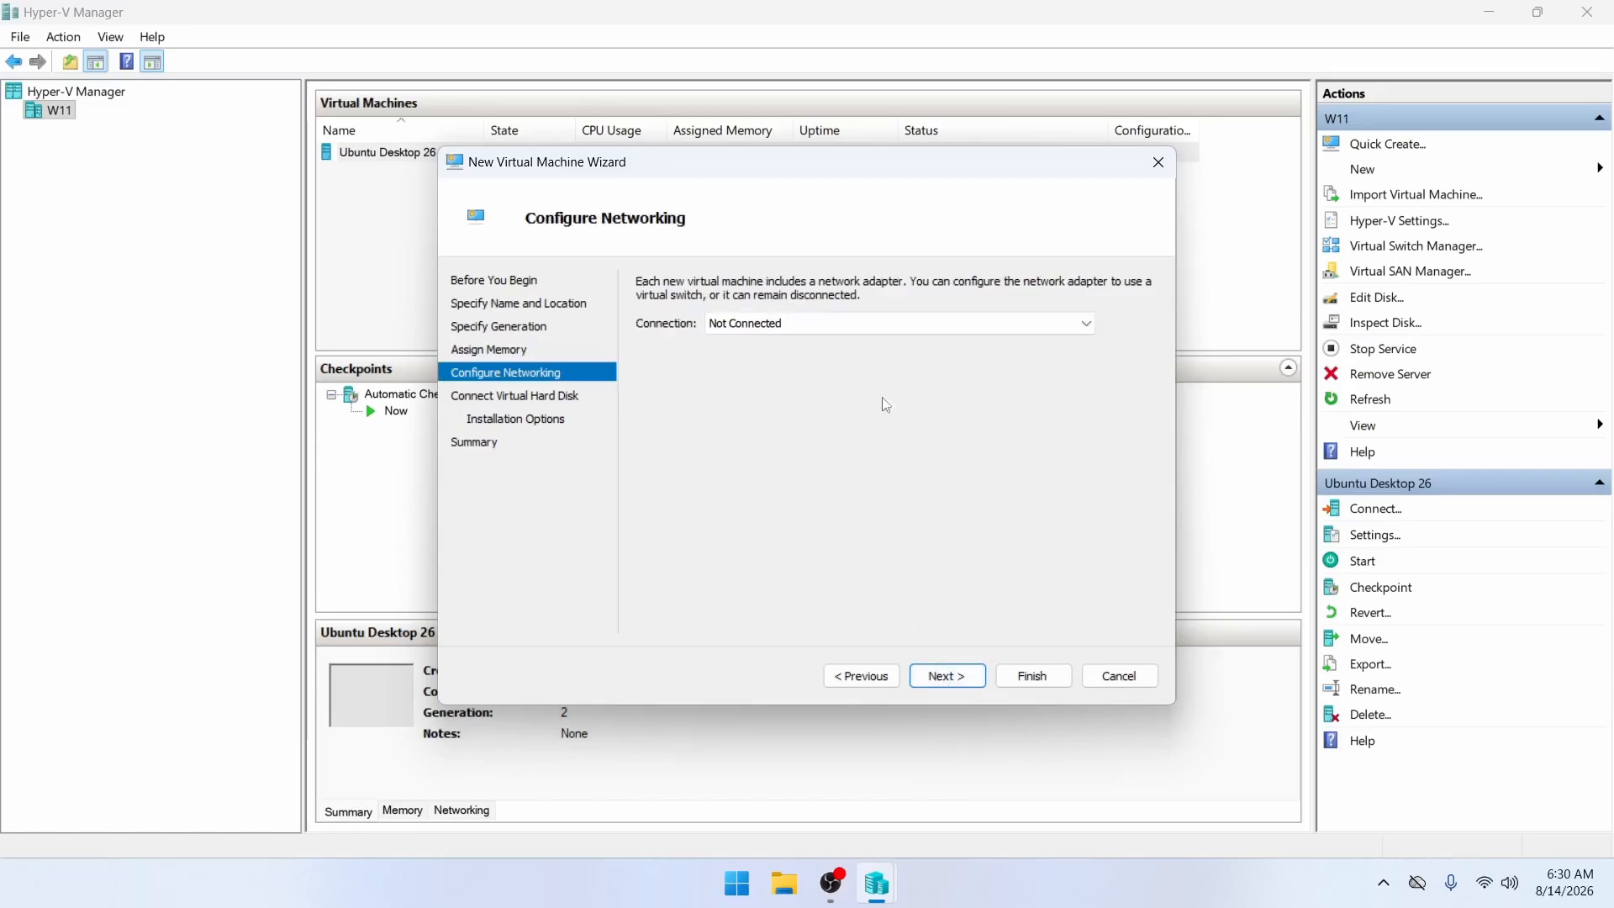
Connect the virtual machine's network adapter to External Switch 01
{"action": "left_click", "coordinate": [1084, 328]}
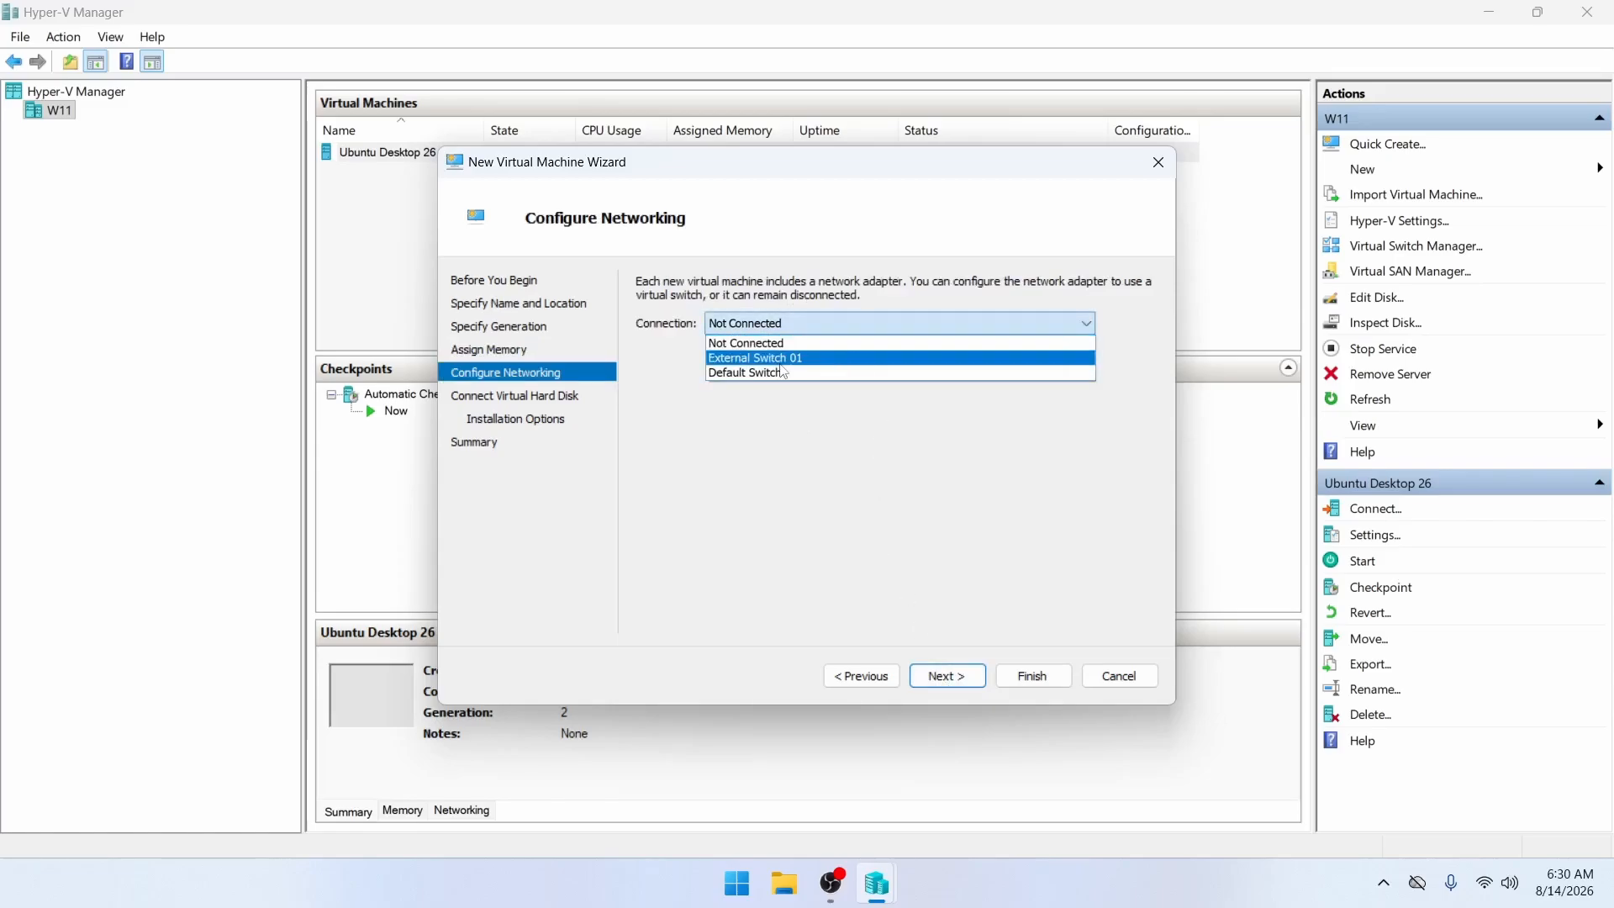
{"action": "left_click", "coordinate": [780, 360]}
{"action": "left_click", "coordinate": [947, 676]}
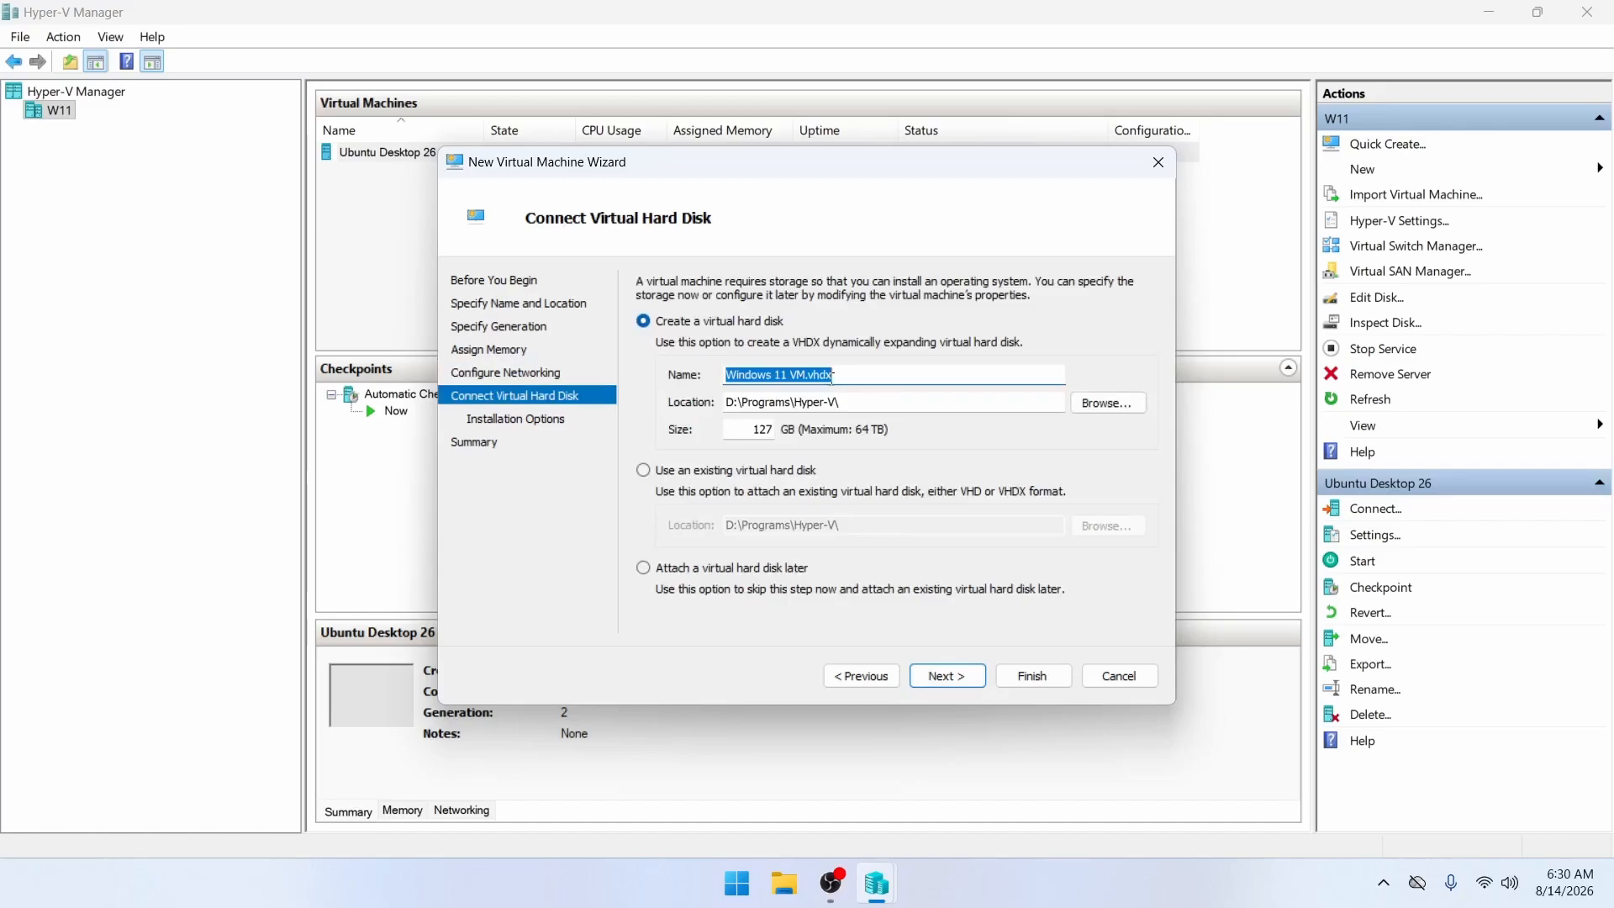
Set the new virtual hard disk's size to 256 GB and finish creating the virtual machine without installation media
{"action": "left_click_drag", "start_coordinate": [750, 430], "coordinate": [790, 433]}
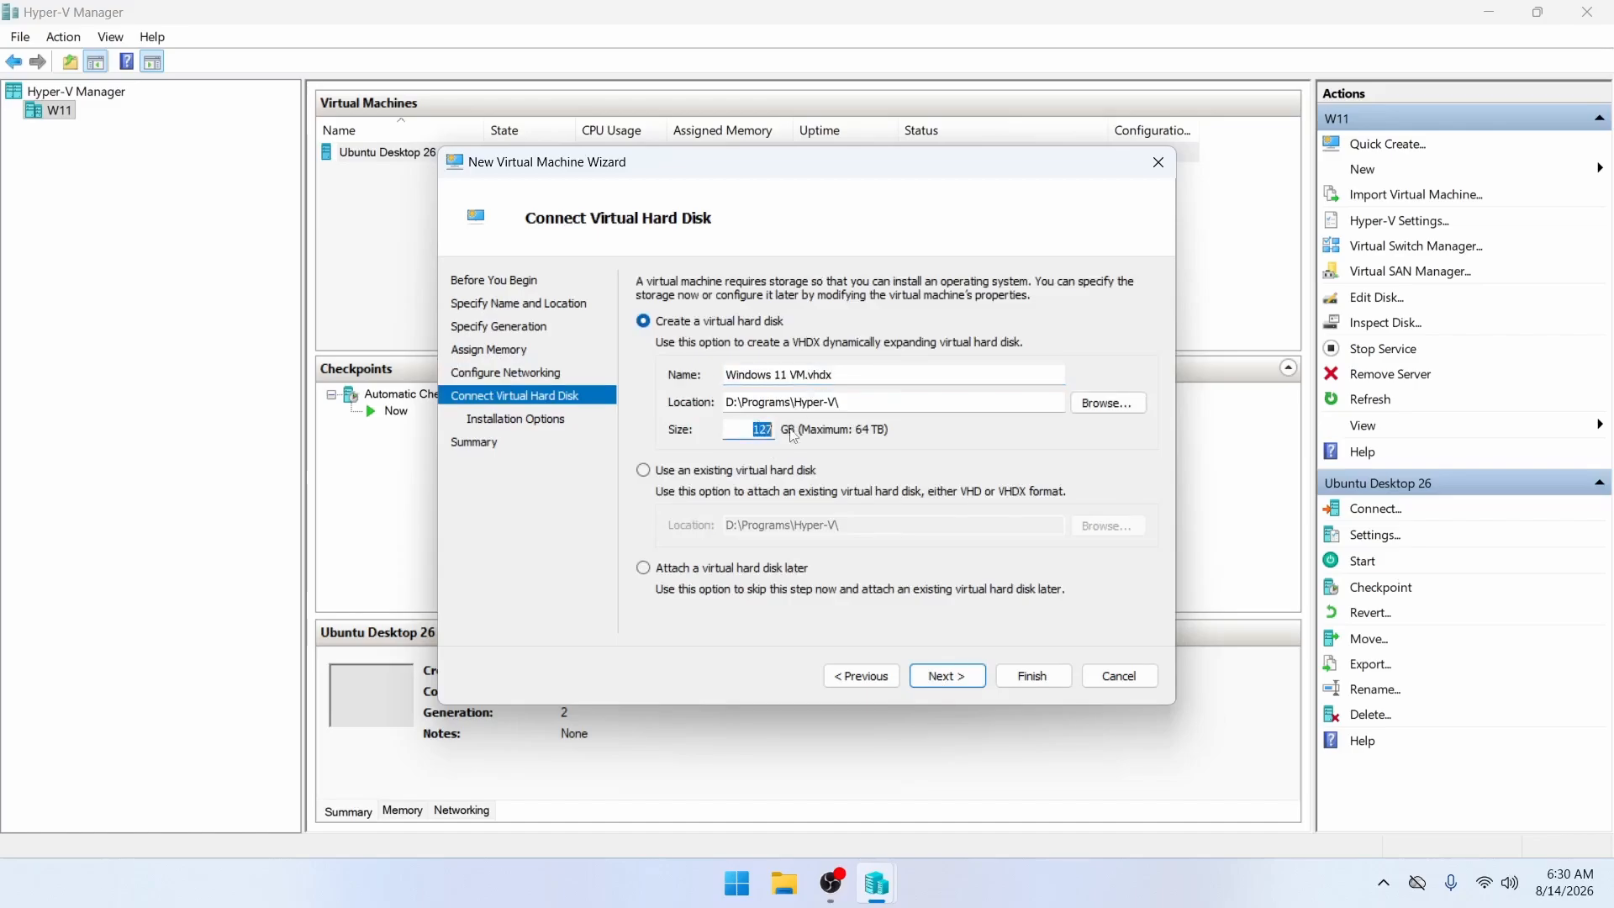
{"action": "type", "text": "256"}
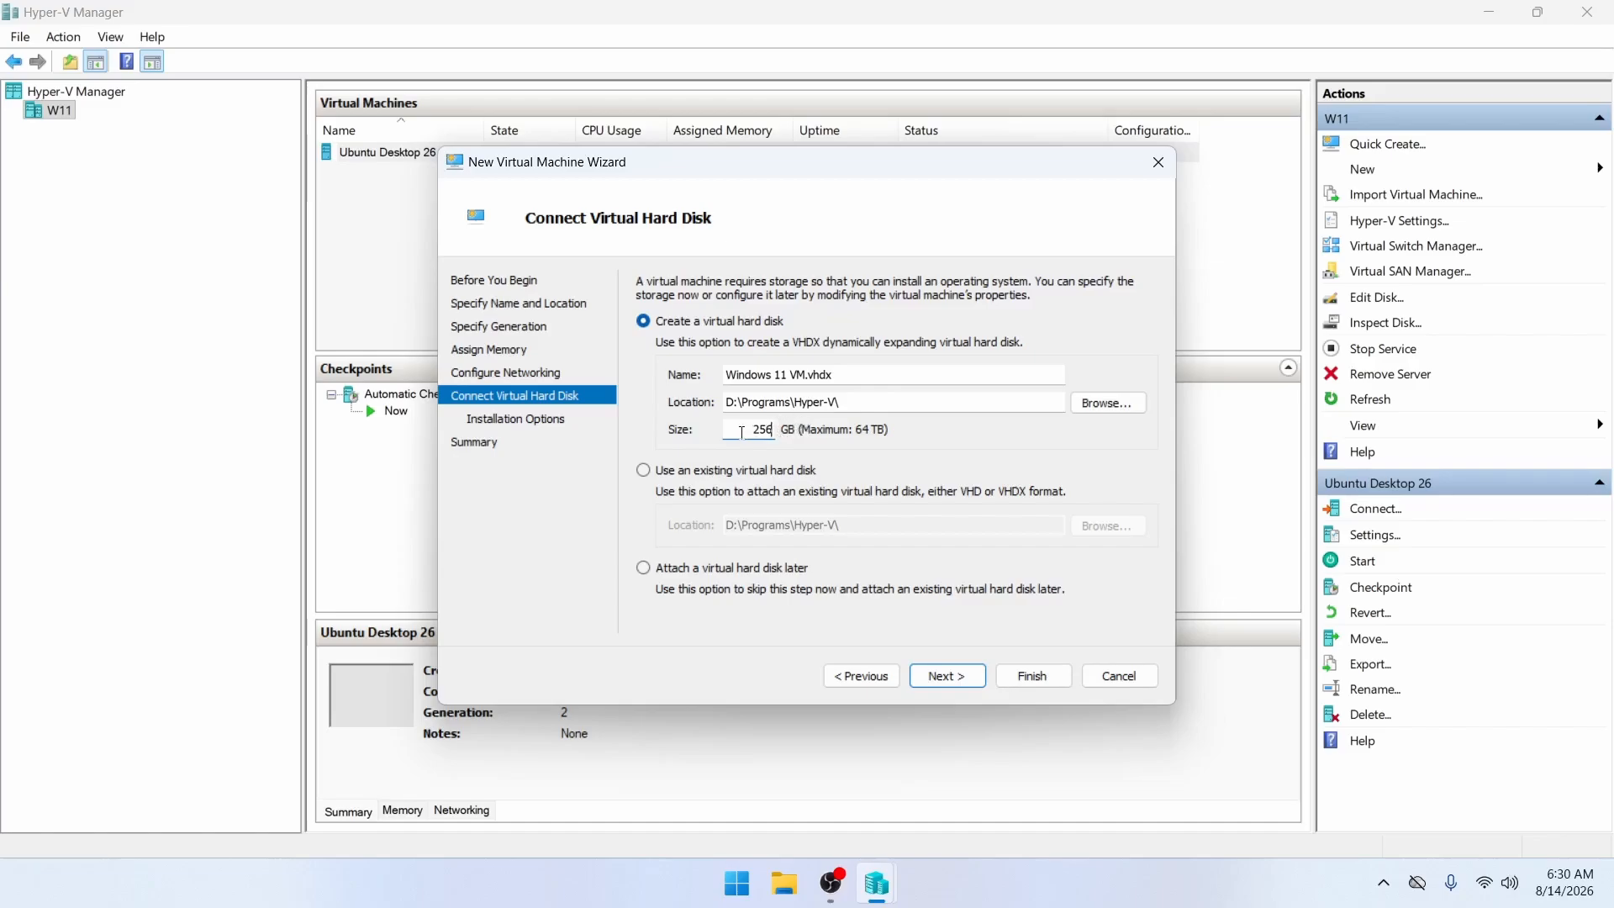
{"action": "left_click", "coordinate": [741, 433]}
{"action": "left_click_drag", "start_coordinate": [749, 428], "coordinate": [777, 430]}
{"action": "left_click", "coordinate": [947, 680]}
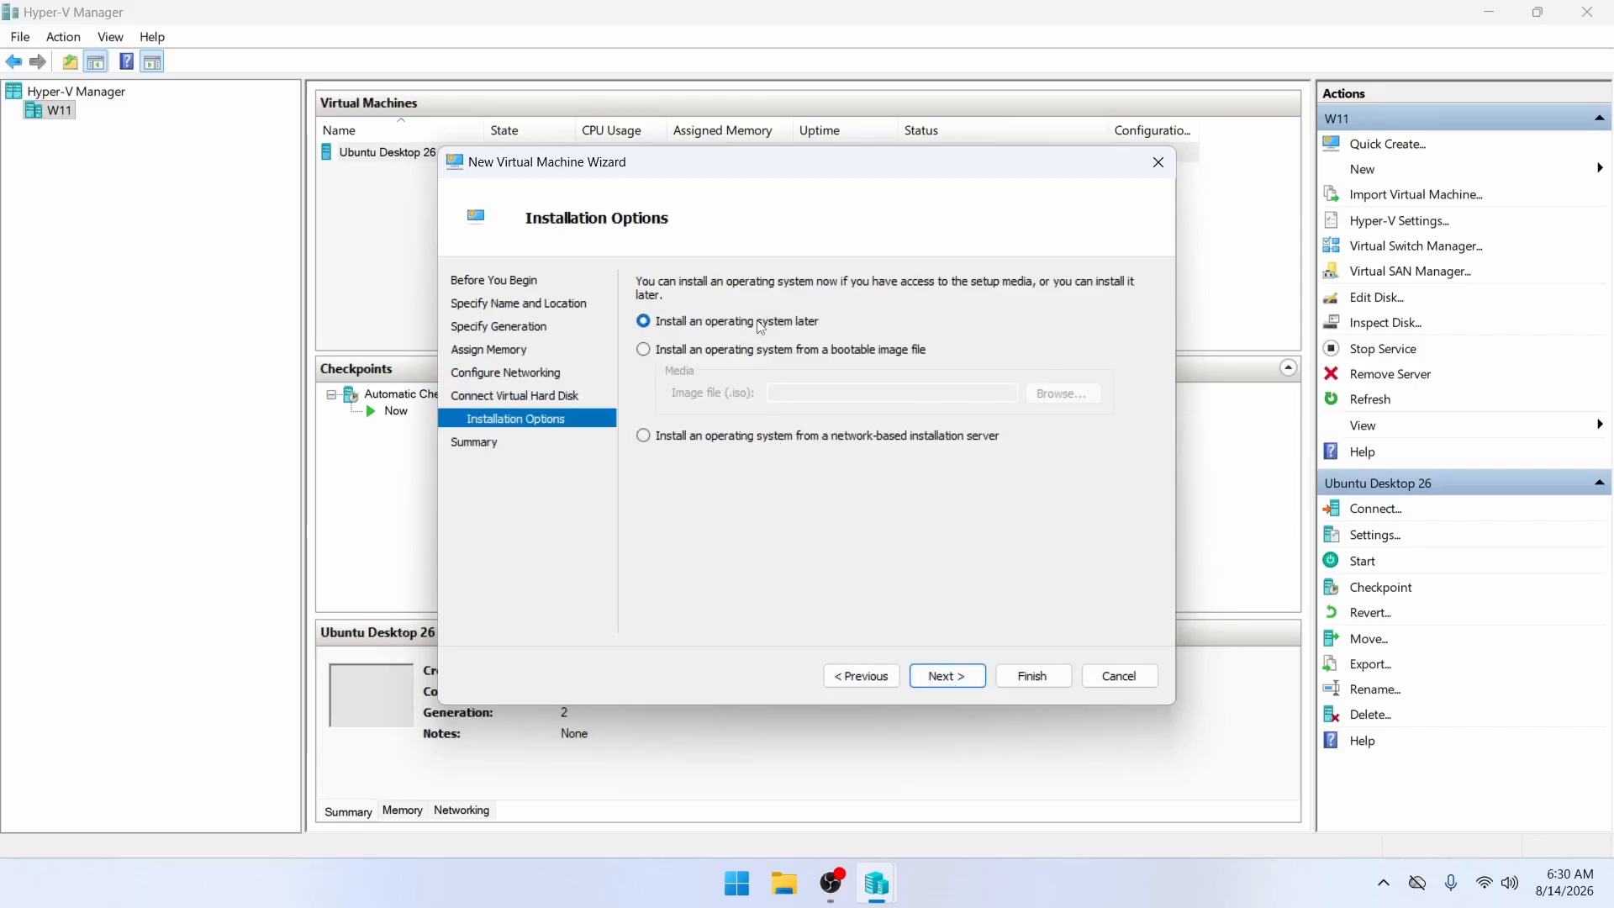
{"action": "left_click", "coordinate": [944, 675]}
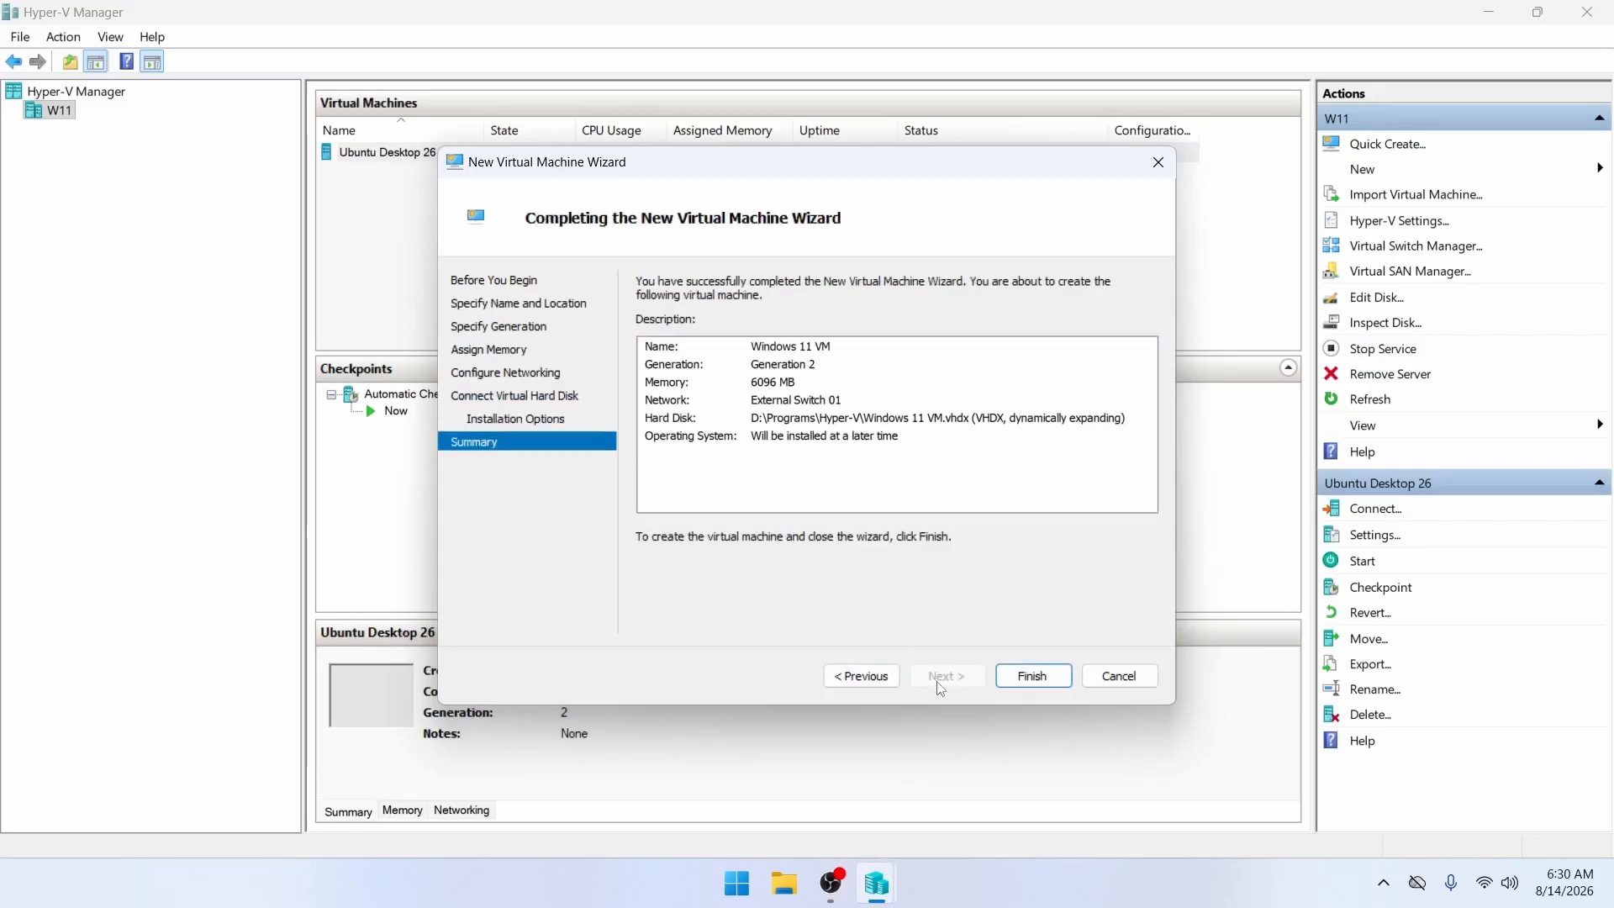
{"action": "left_click", "coordinate": [1033, 676]}
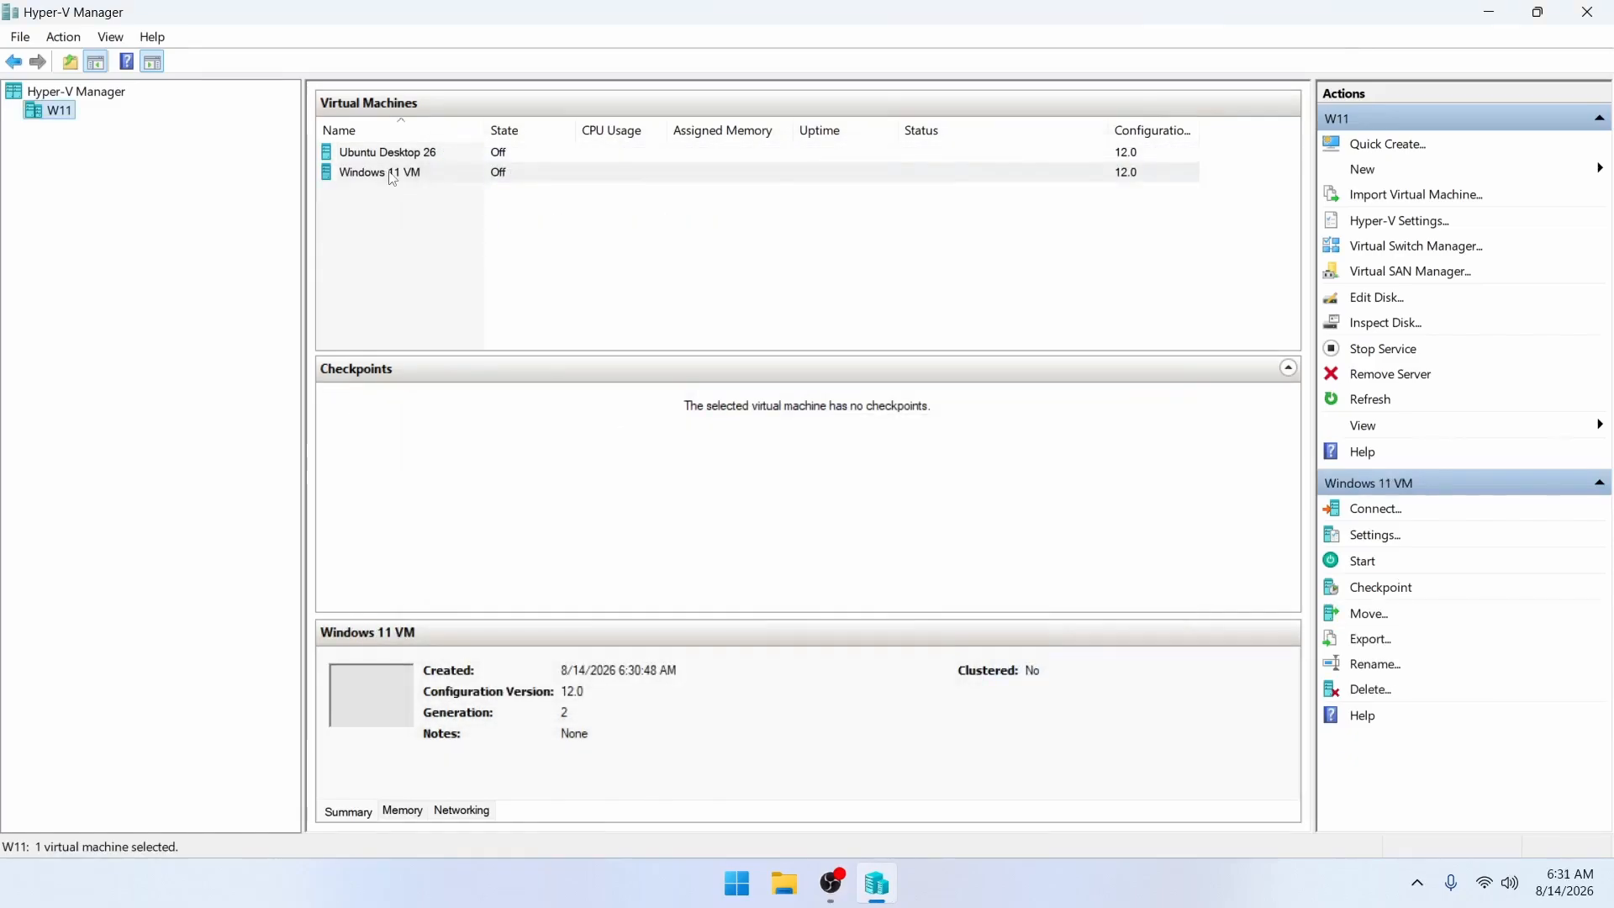
Enable the Trusted Platform Module in the security settings of Windows 11 VM and apply the change
{"action": "left_click", "coordinate": [377, 175]}
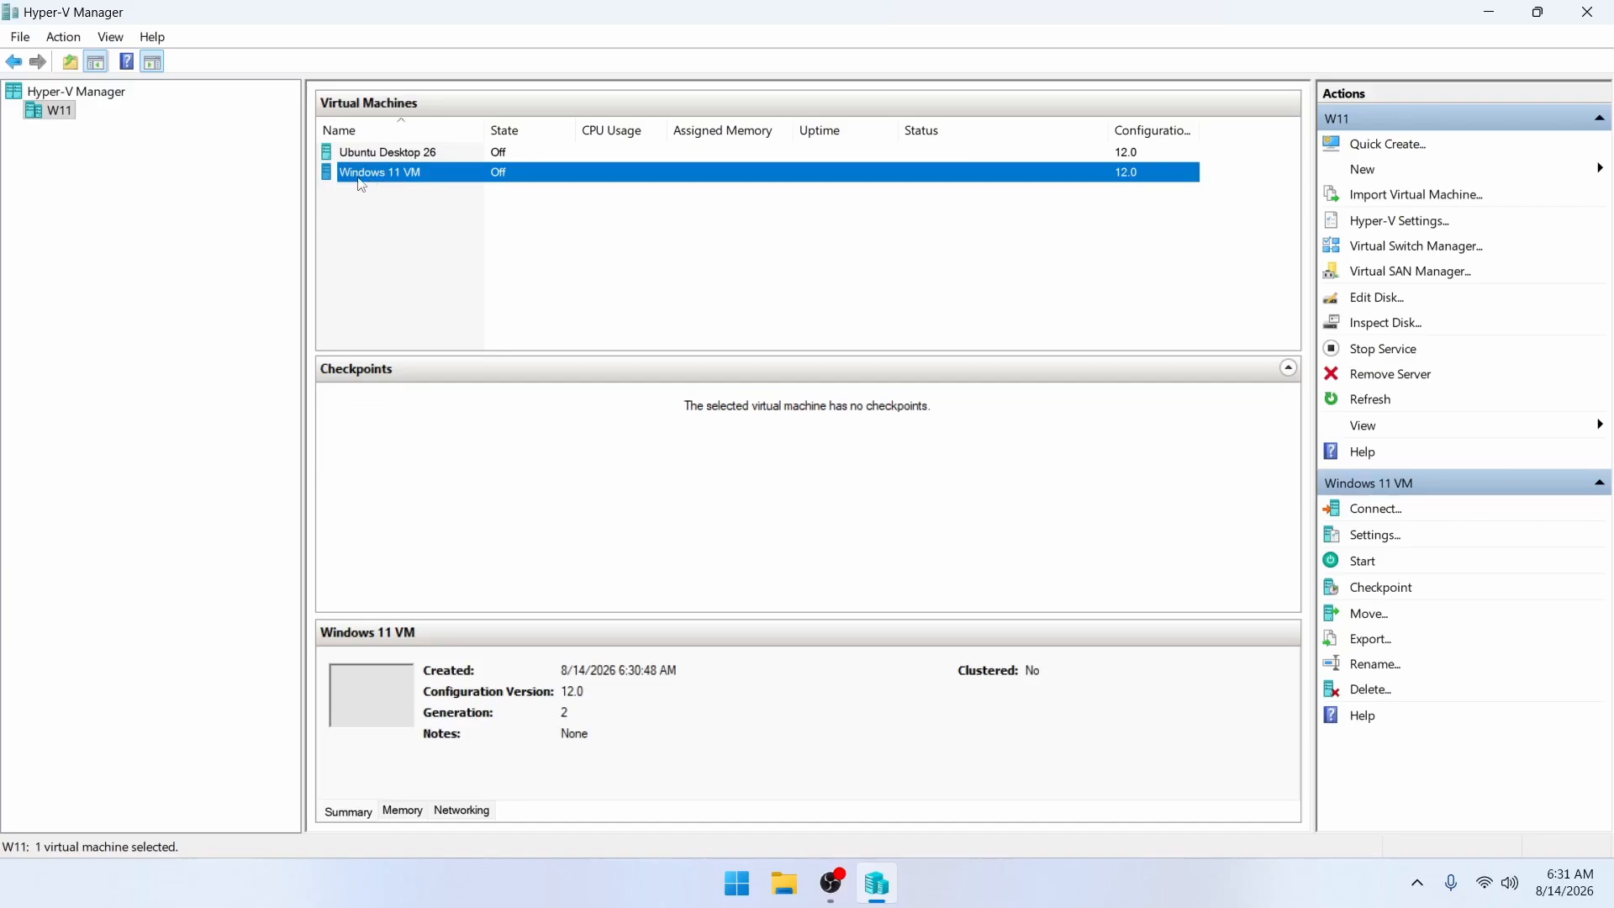
{"action": "right_click", "coordinate": [362, 178]}
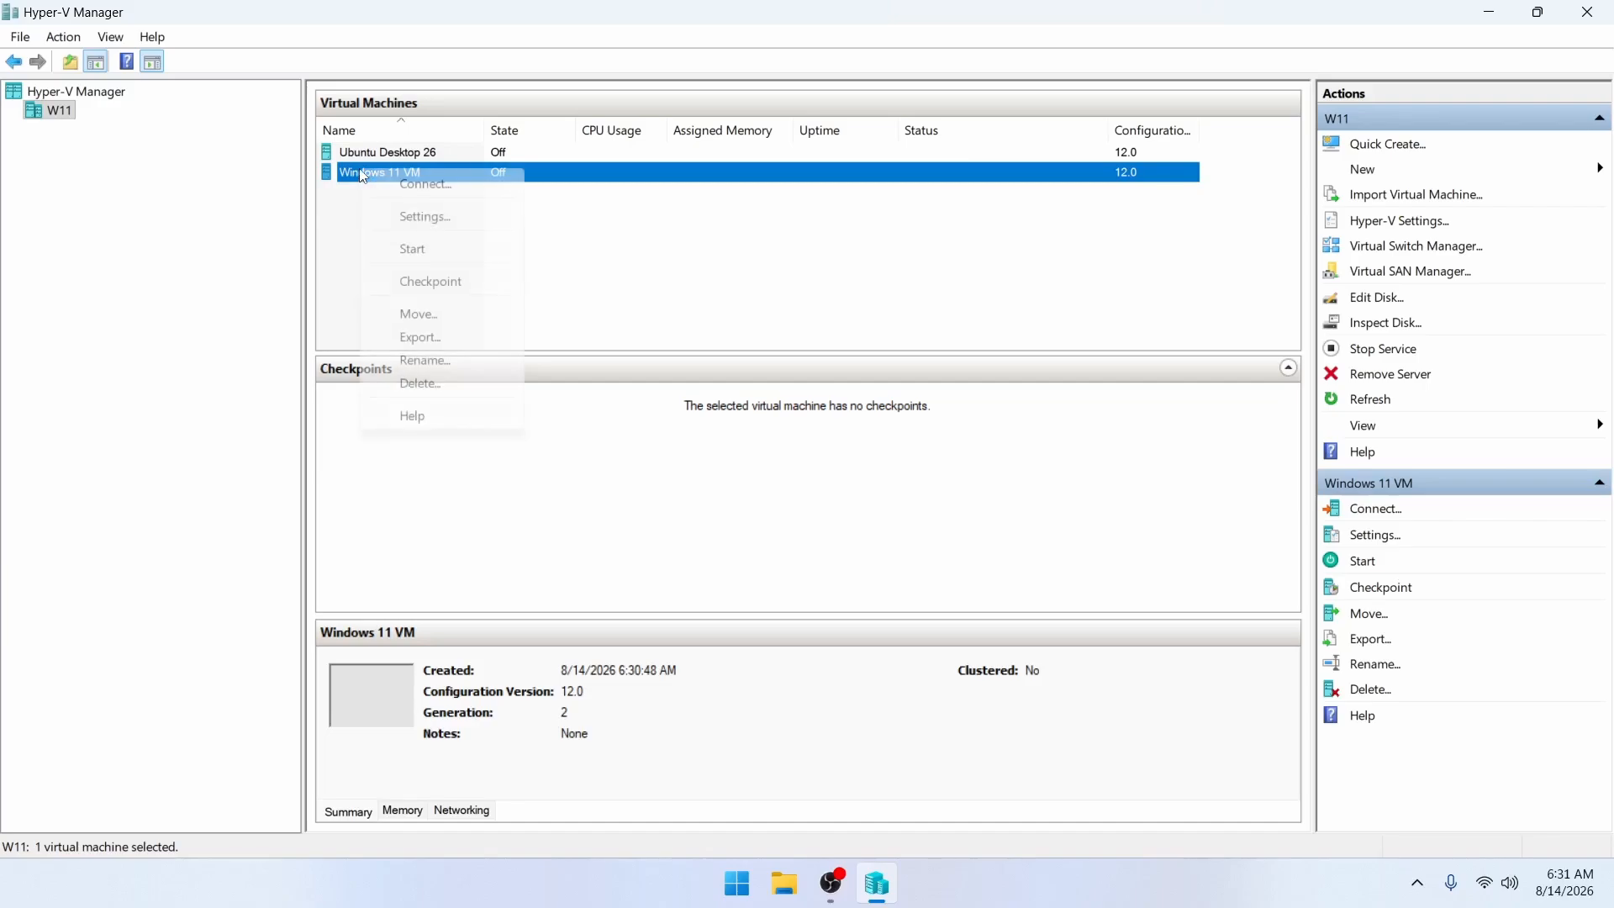
{"action": "left_click", "coordinate": [418, 220]}
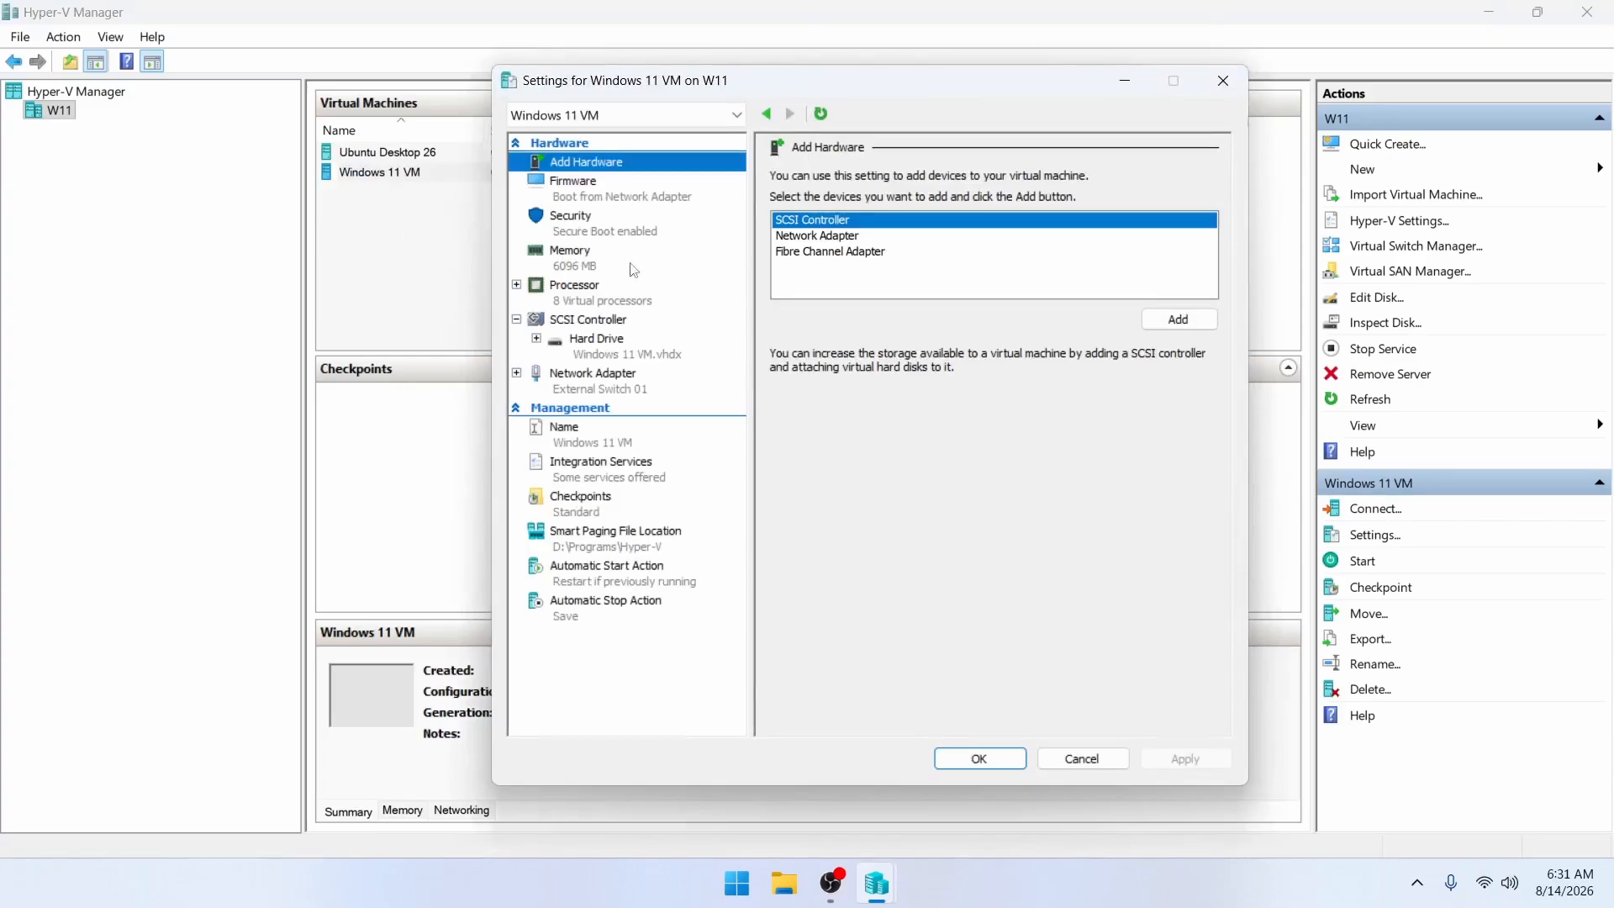
{"action": "left_click", "coordinate": [585, 225]}
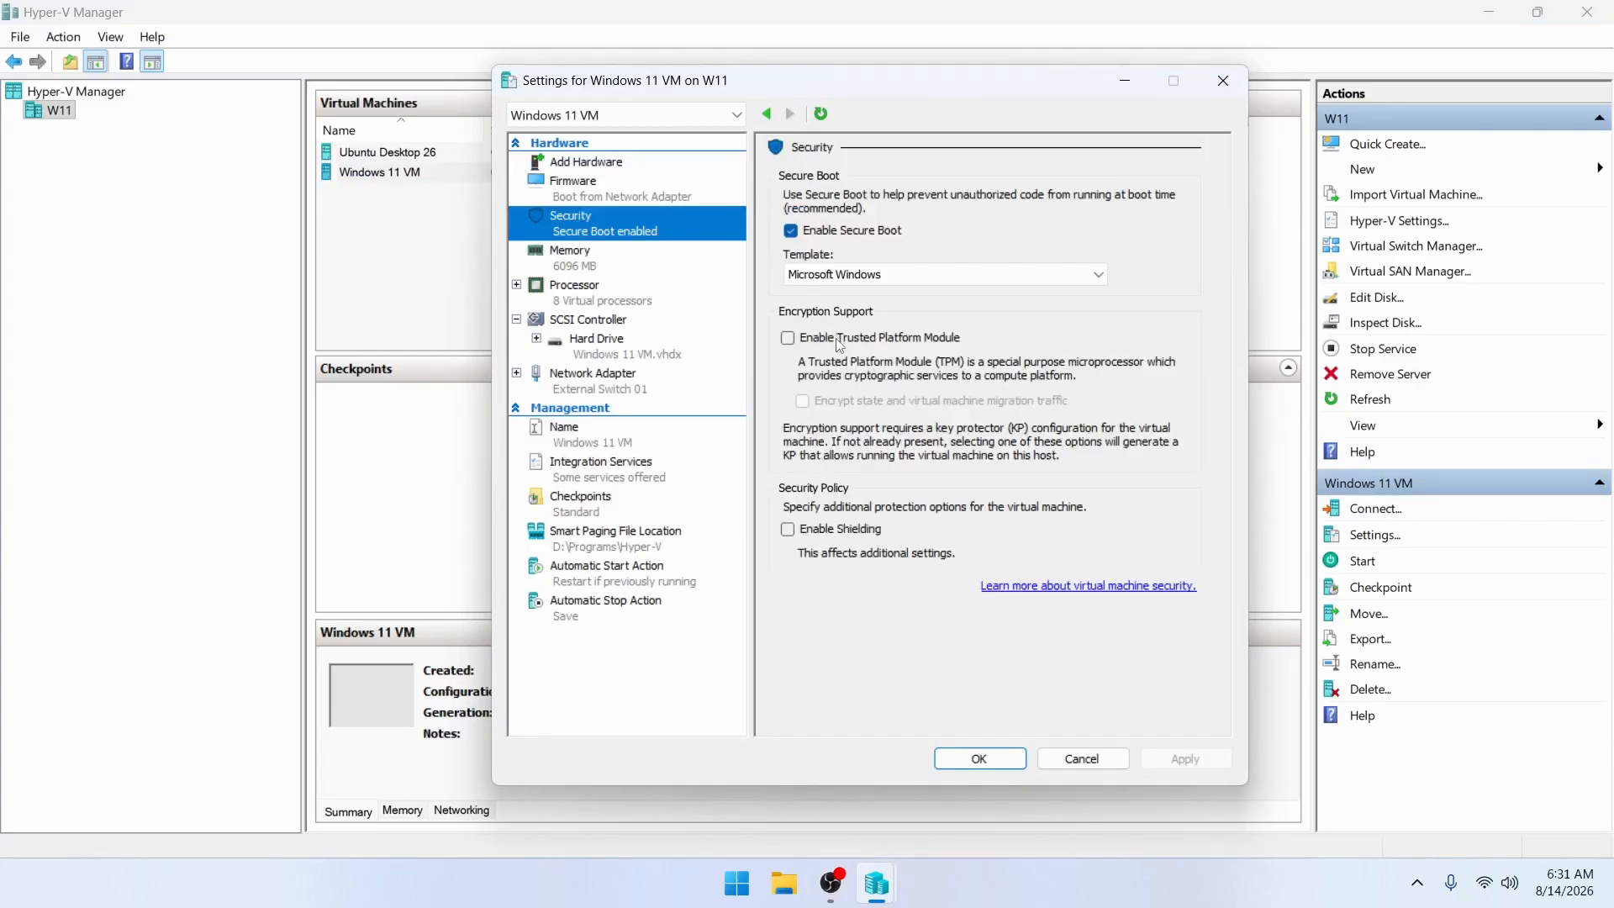
{"action": "left_click", "coordinate": [788, 340]}
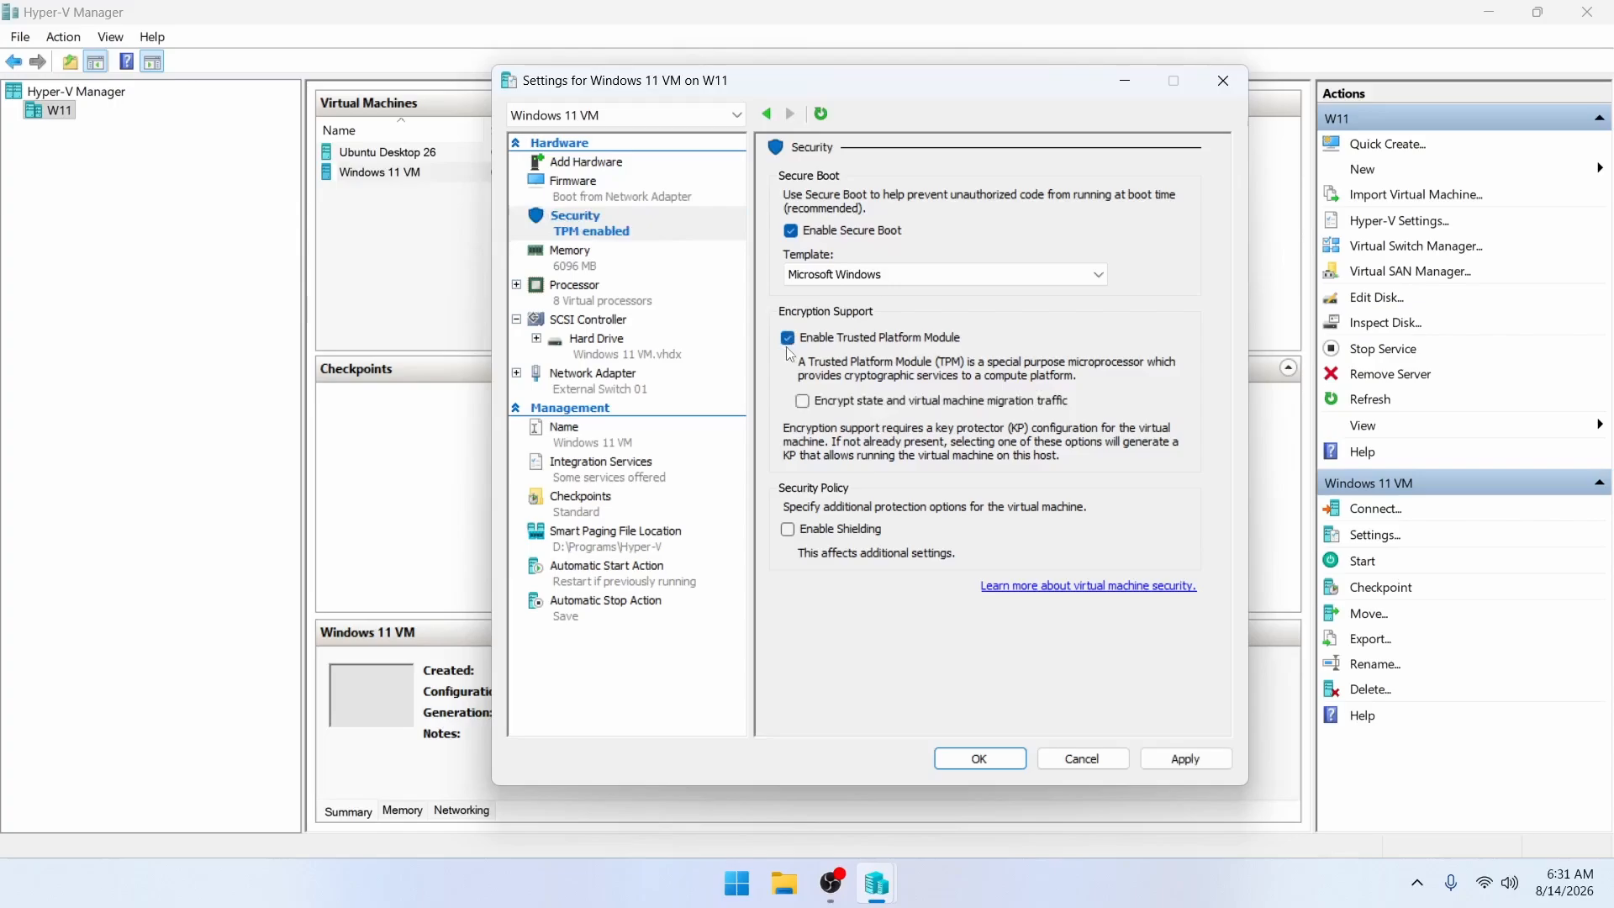
{"action": "left_click", "coordinate": [1185, 759]}
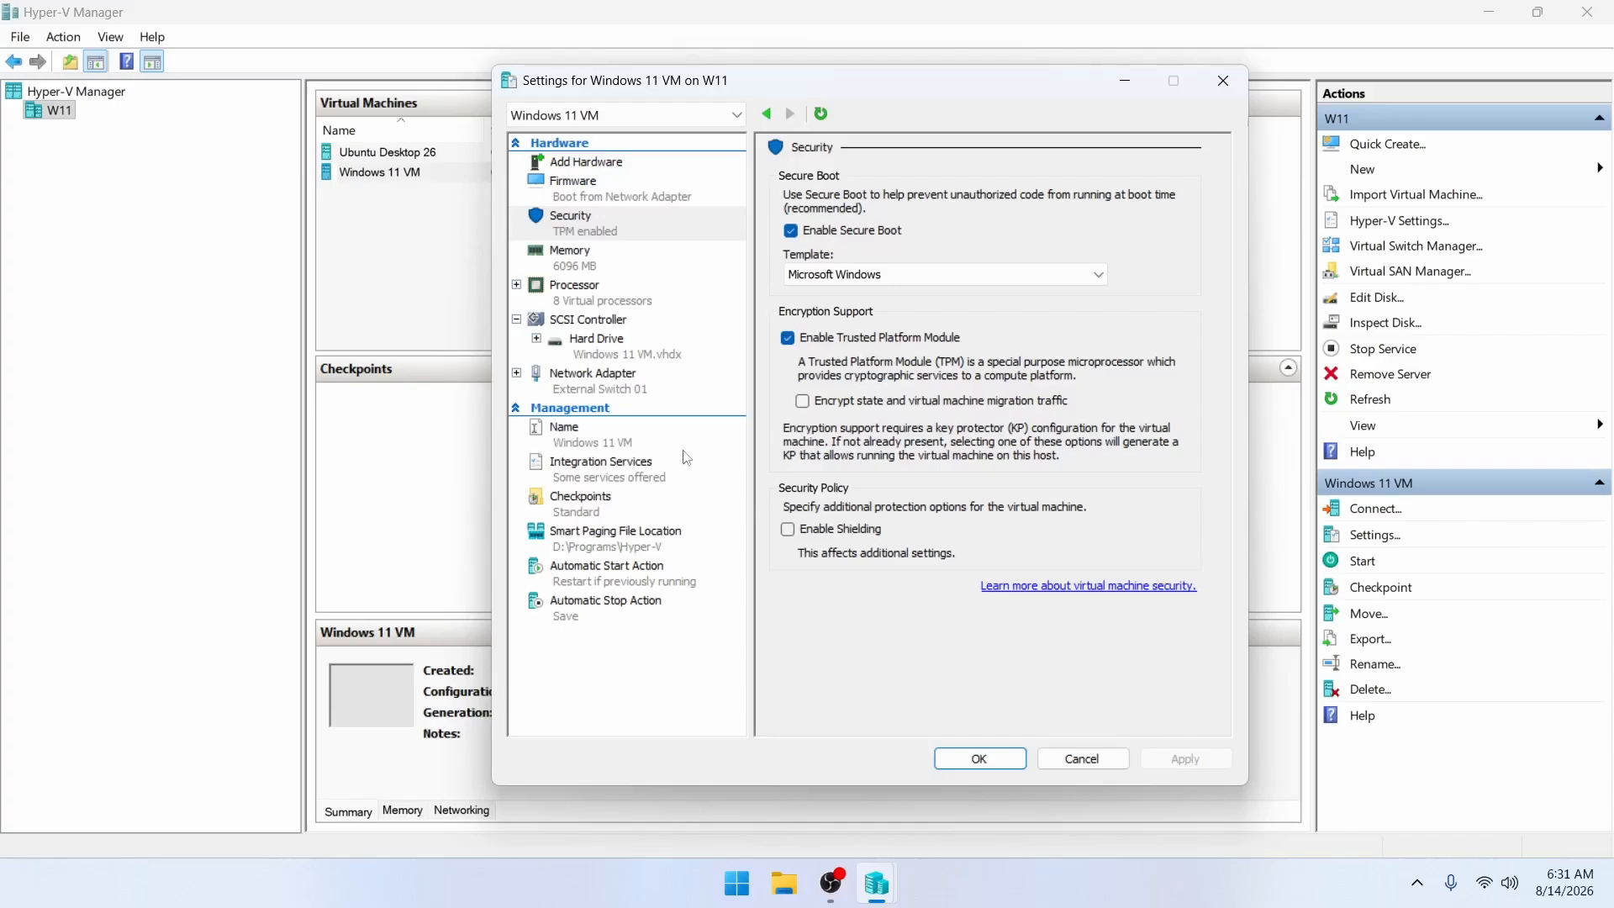
Add a DVD drive to the SCSI controller of Windows 11 VM and apply the change
{"action": "left_click", "coordinate": [592, 317]}
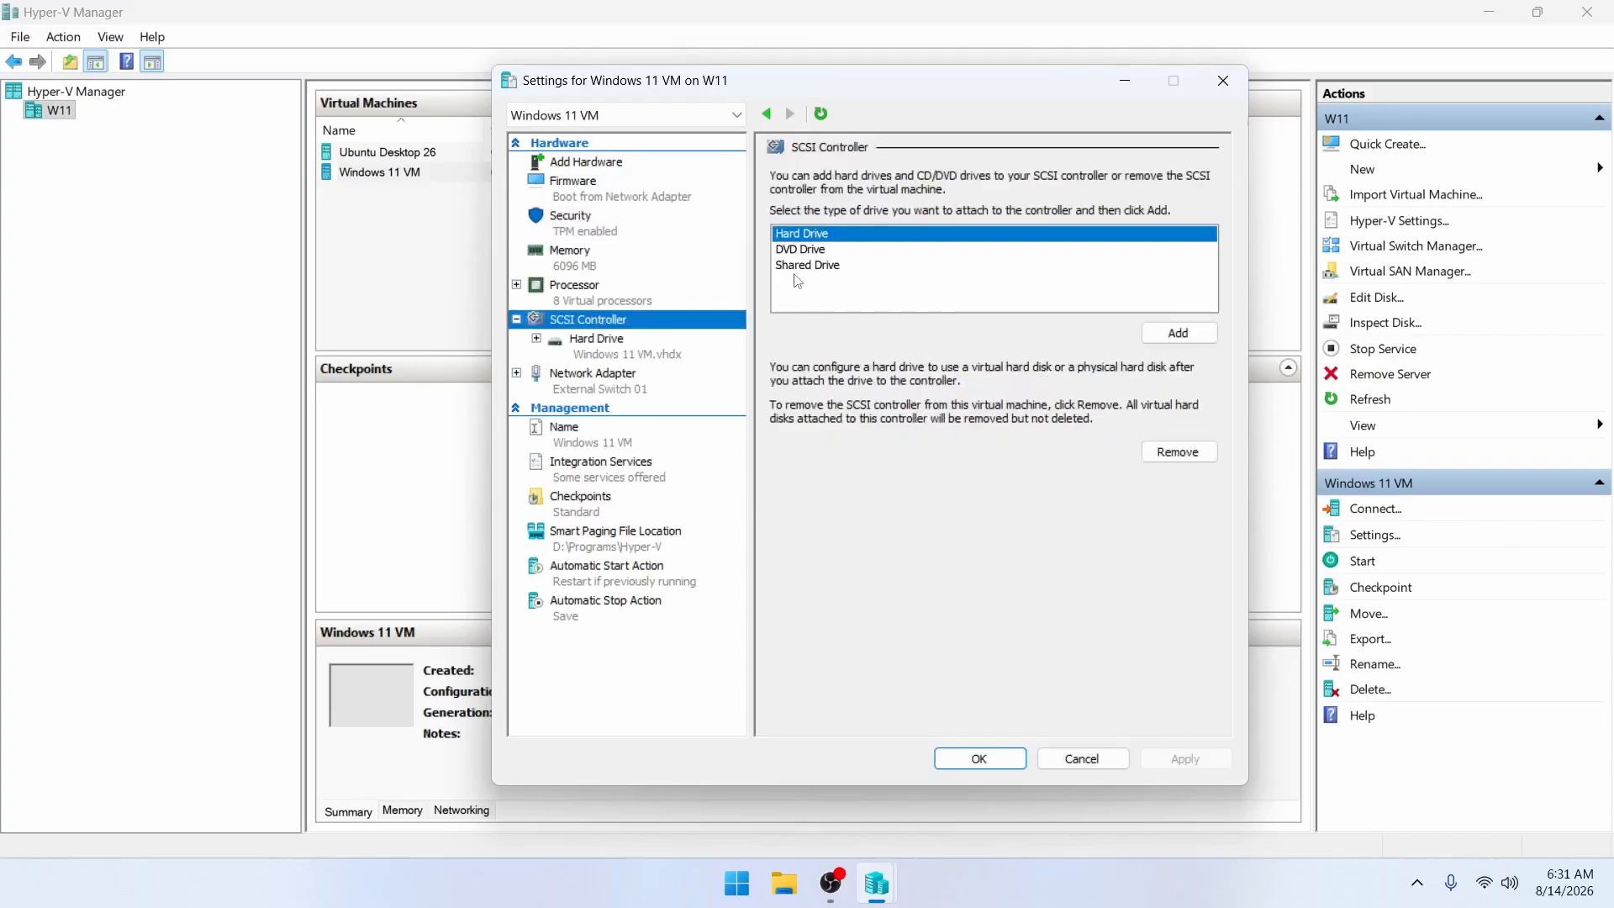
{"action": "left_click", "coordinate": [816, 251]}
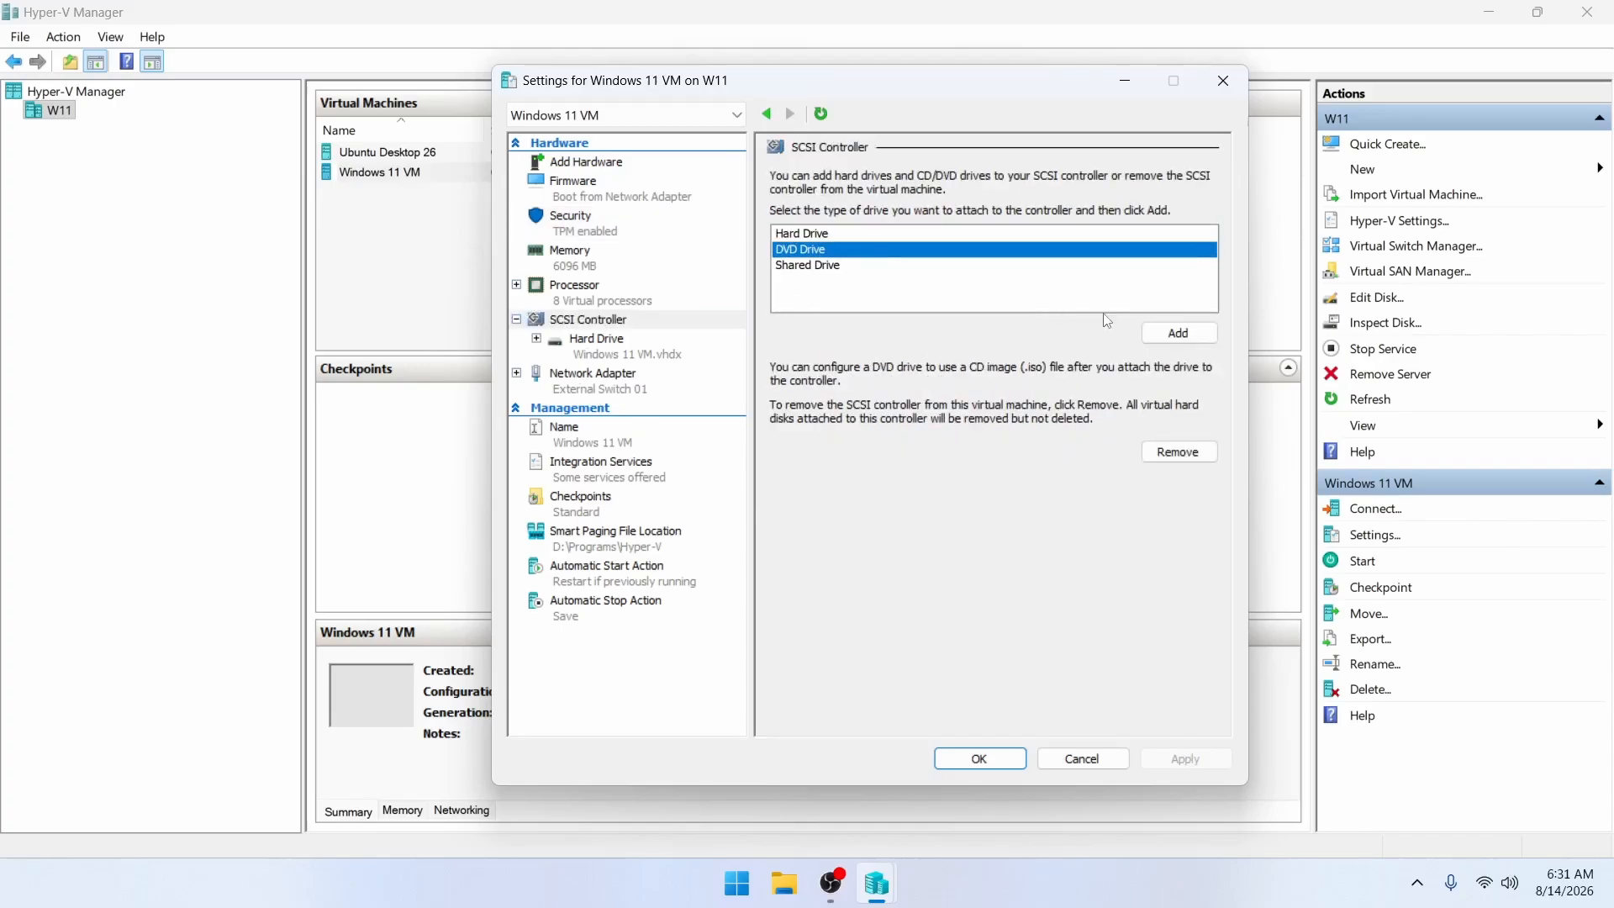
{"action": "left_click", "coordinate": [1179, 334]}
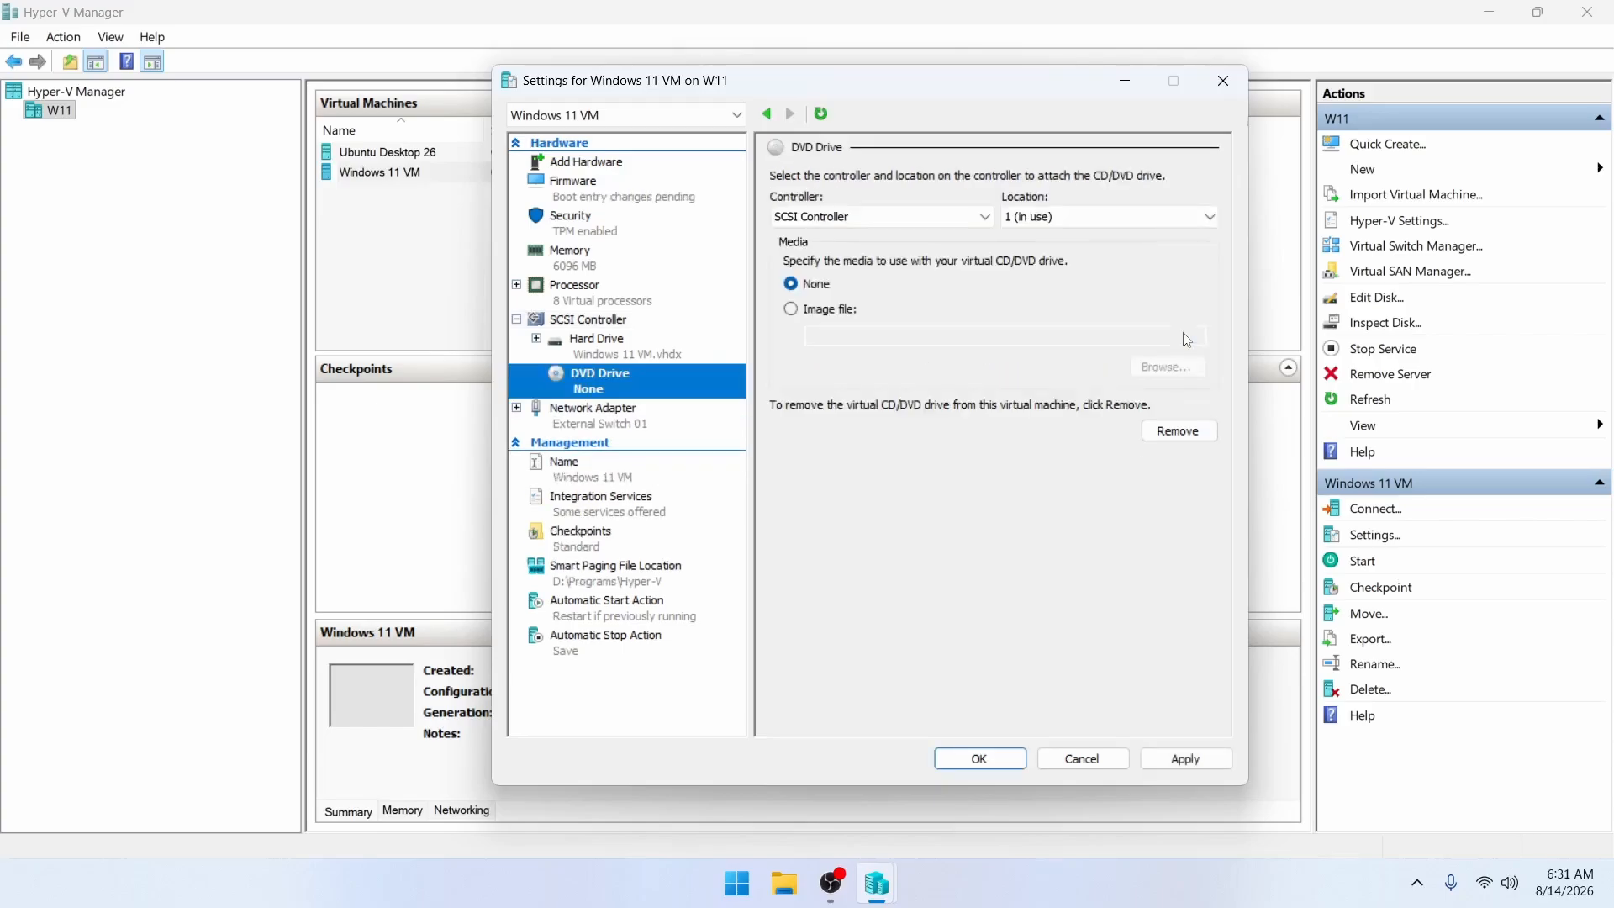
{"action": "left_click", "coordinate": [1184, 758]}
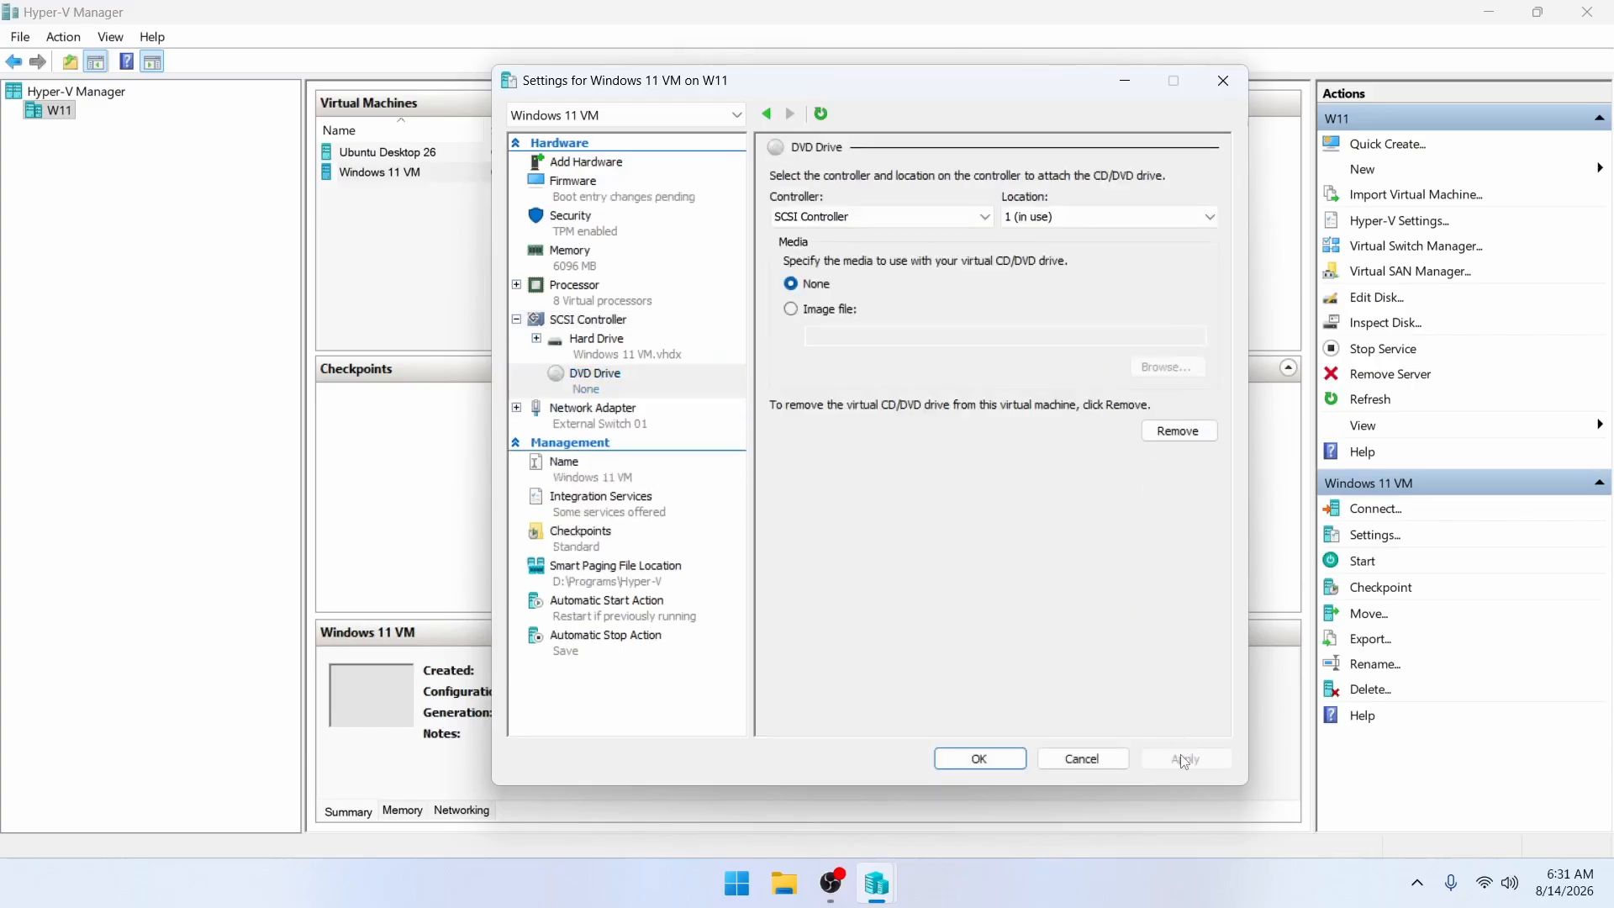
Load the Win11_25H2_English_x64 image file from Downloads into the virtual DVD drive and apply the change
{"action": "left_click", "coordinate": [599, 395]}
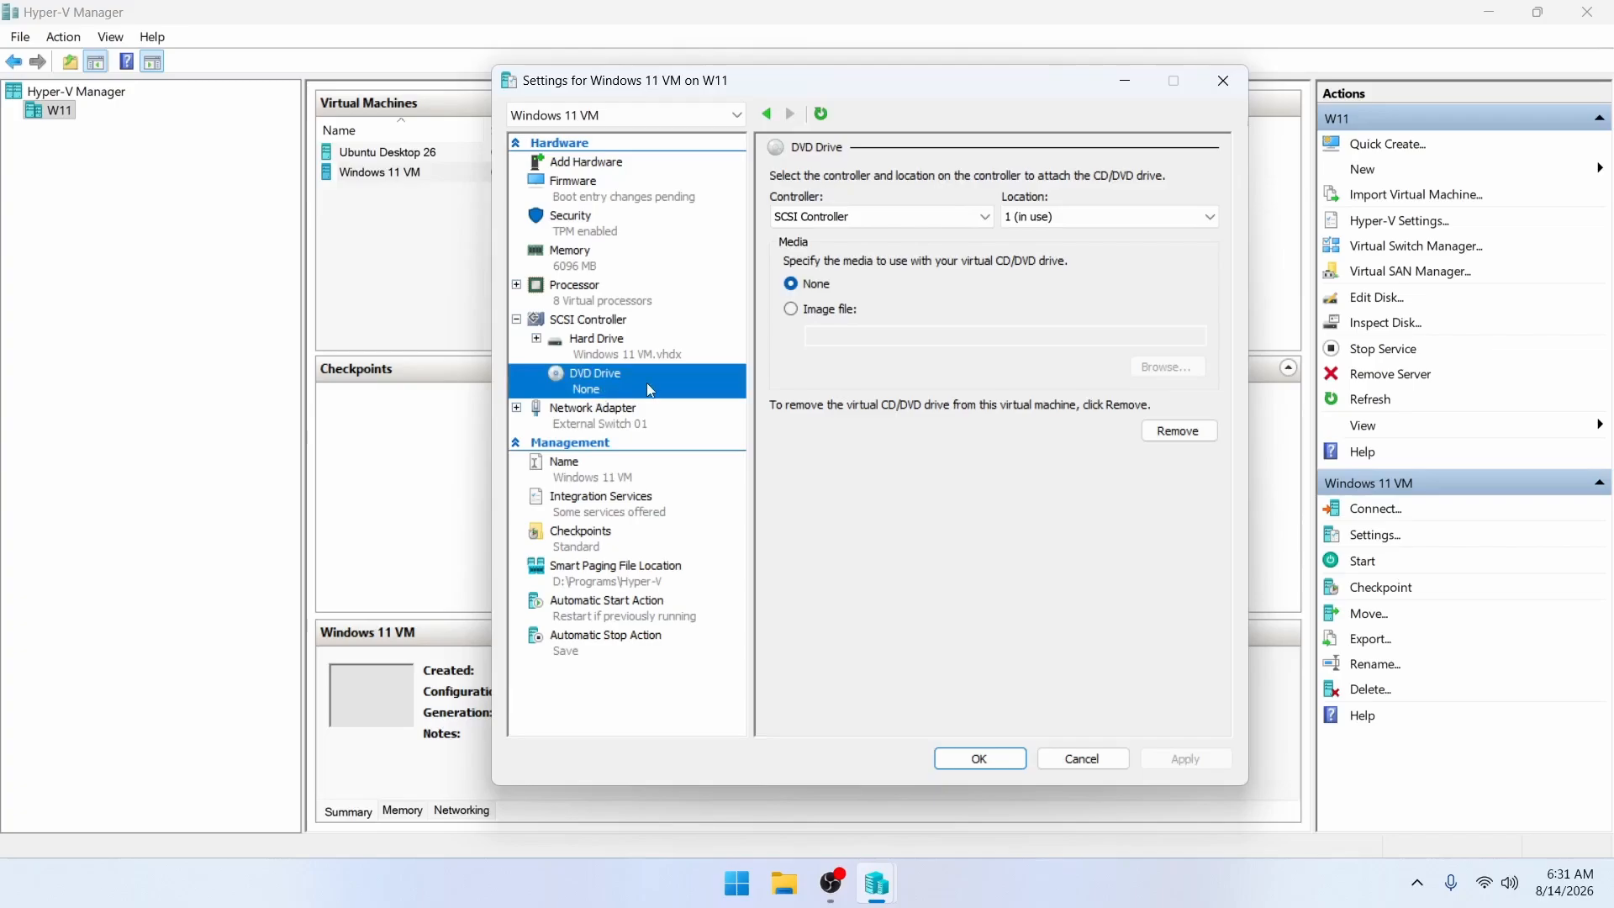
{"action": "left_click", "coordinate": [792, 310]}
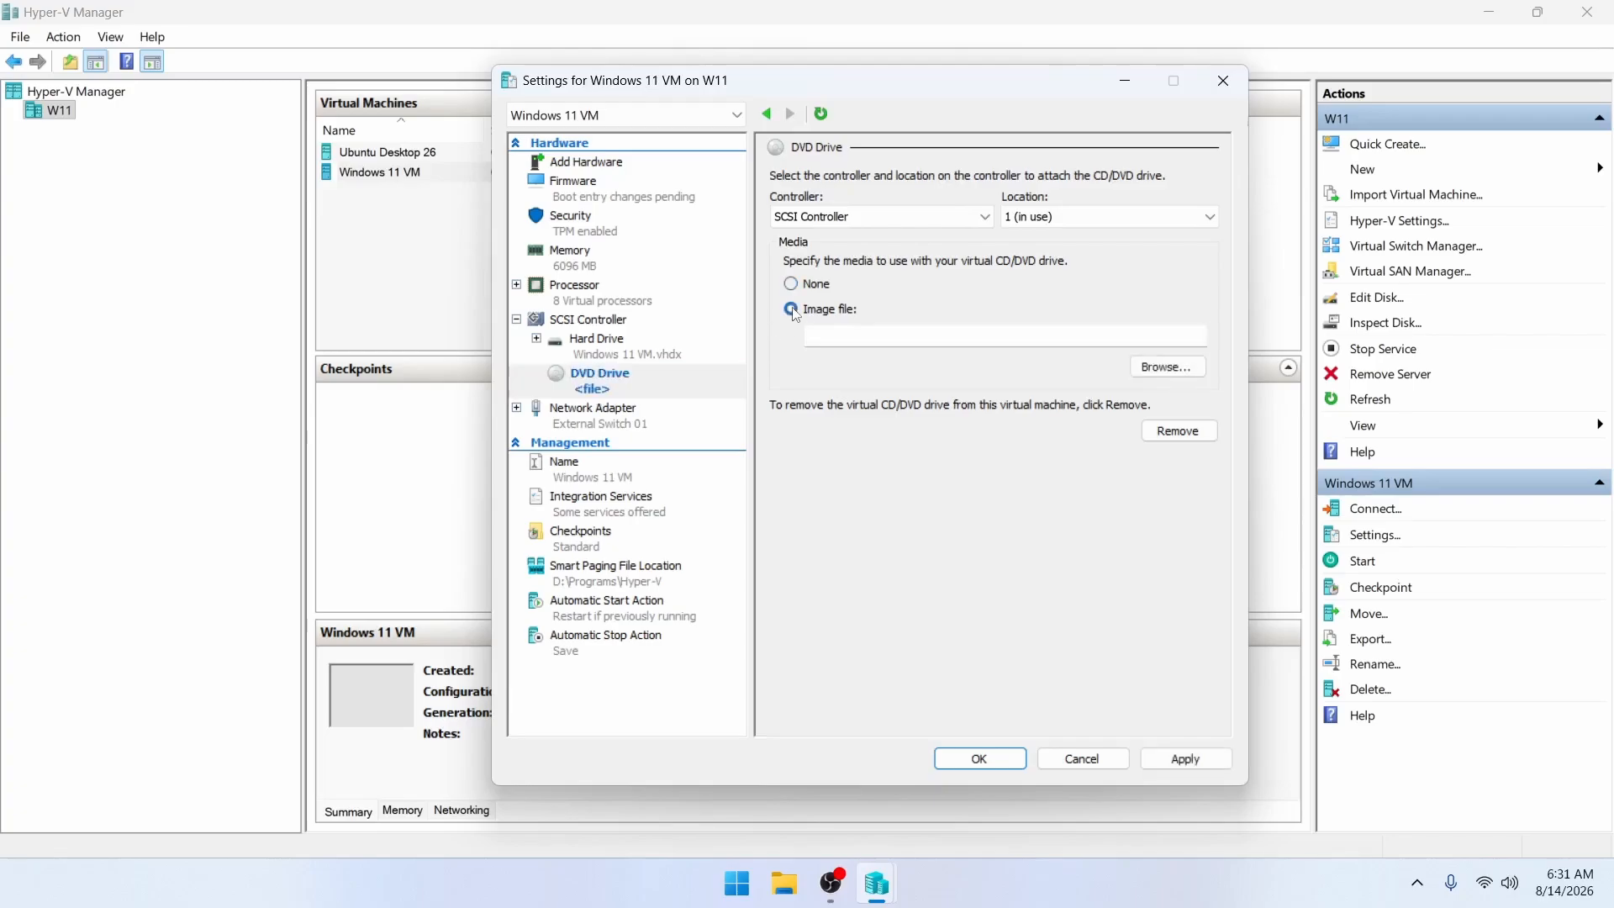
{"action": "left_click", "coordinate": [1172, 367]}
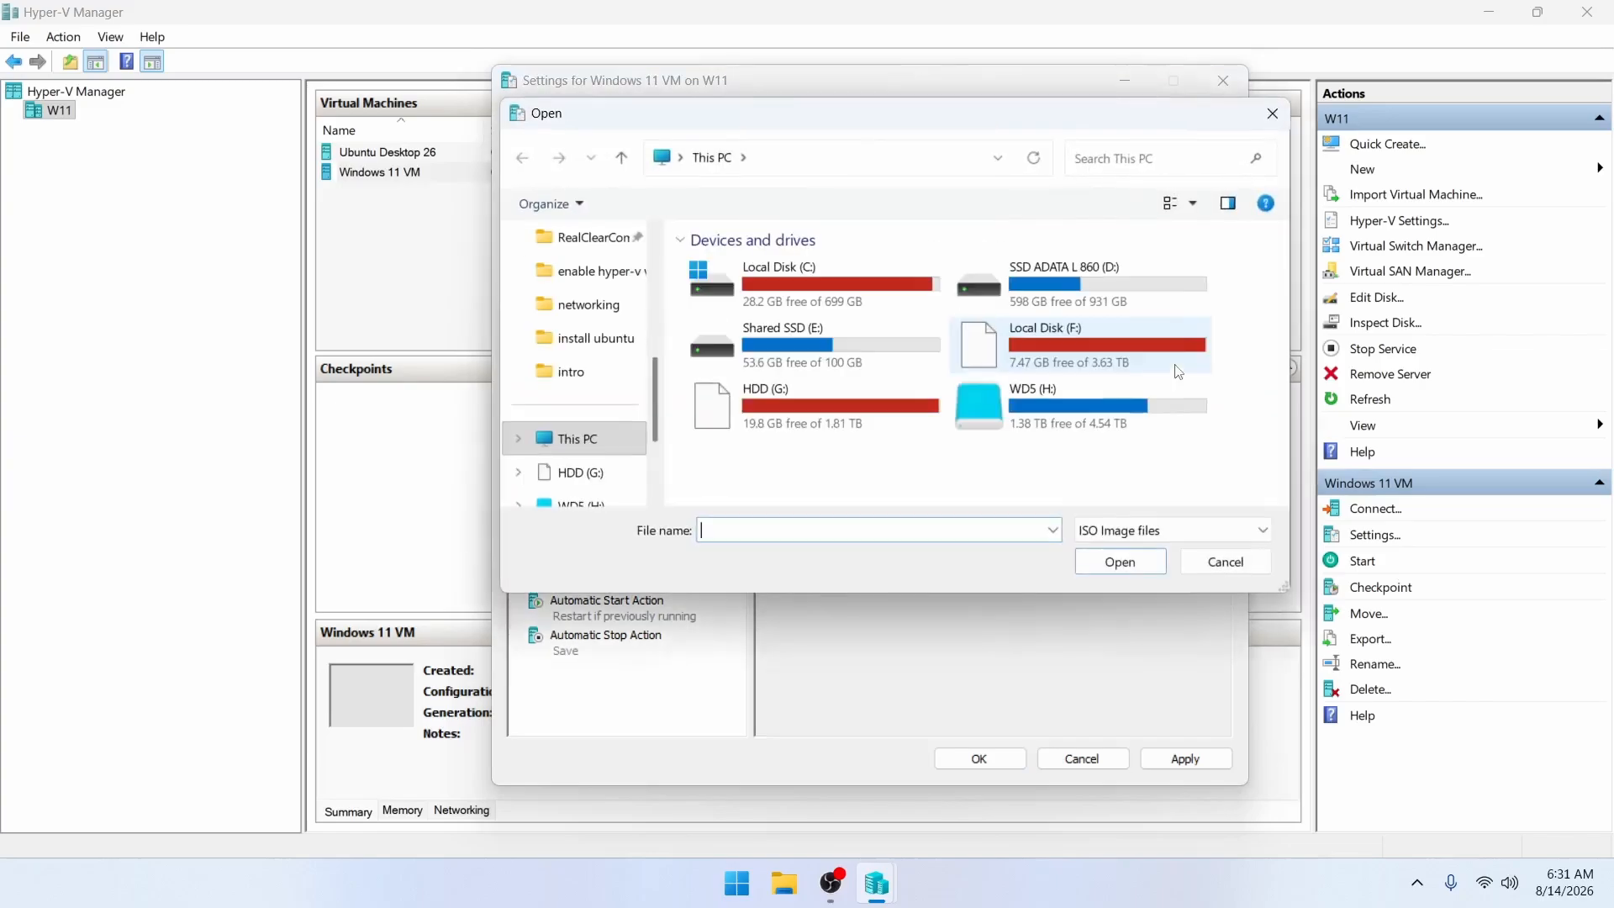
{"action": "scroll", "coordinate": [579, 345], "scroll_direction": "up", "scroll_amount": 3}
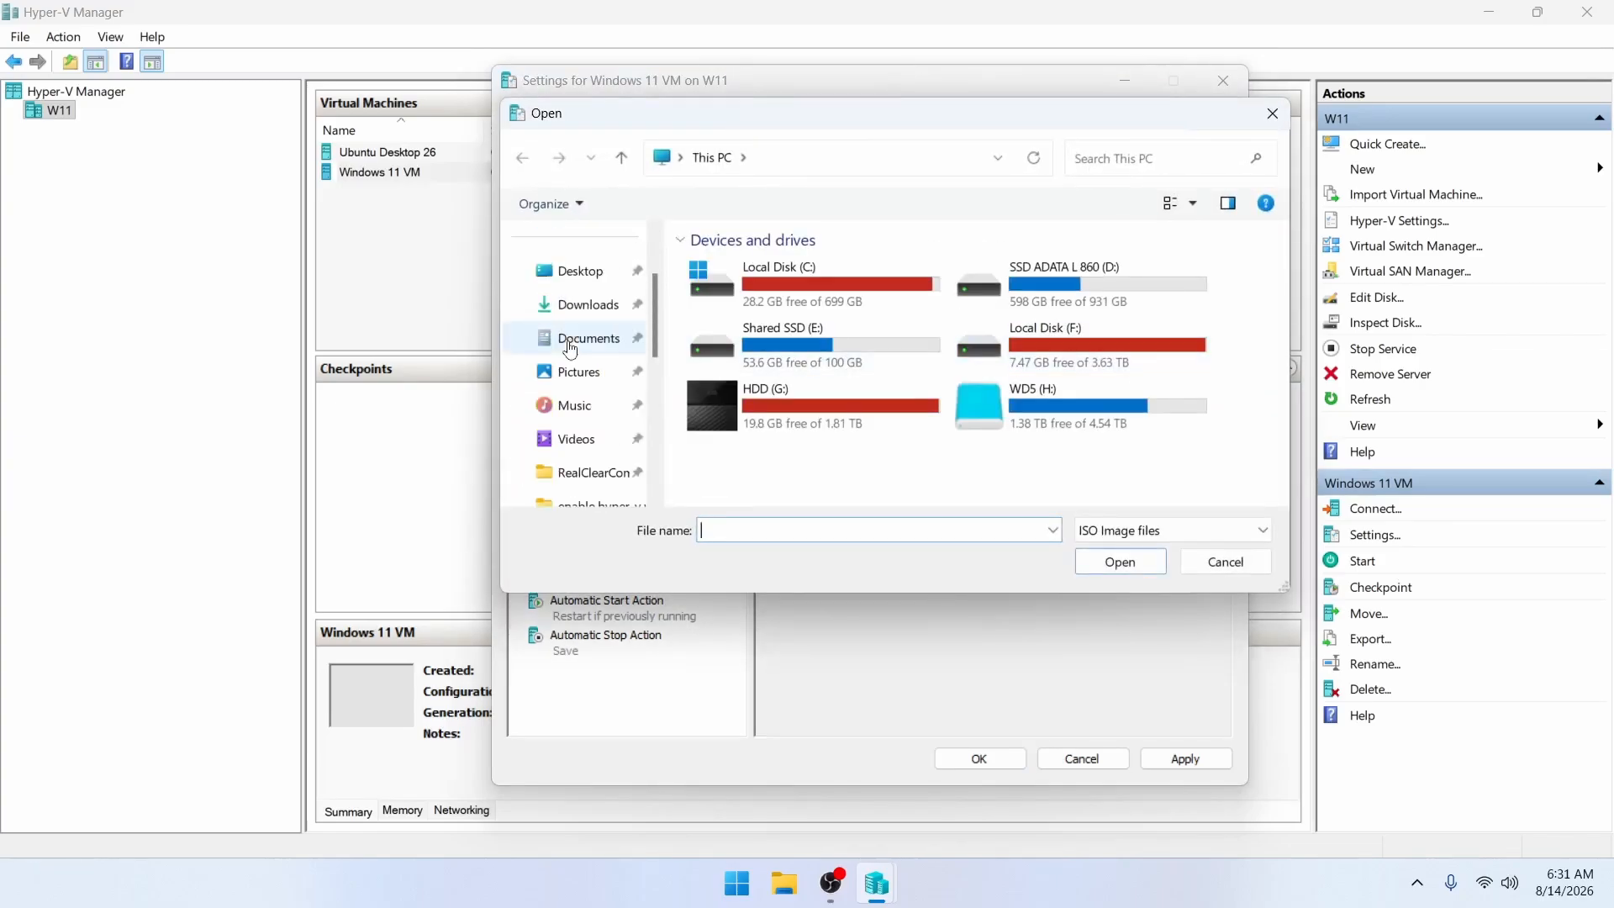
{"action": "left_click", "coordinate": [587, 304]}
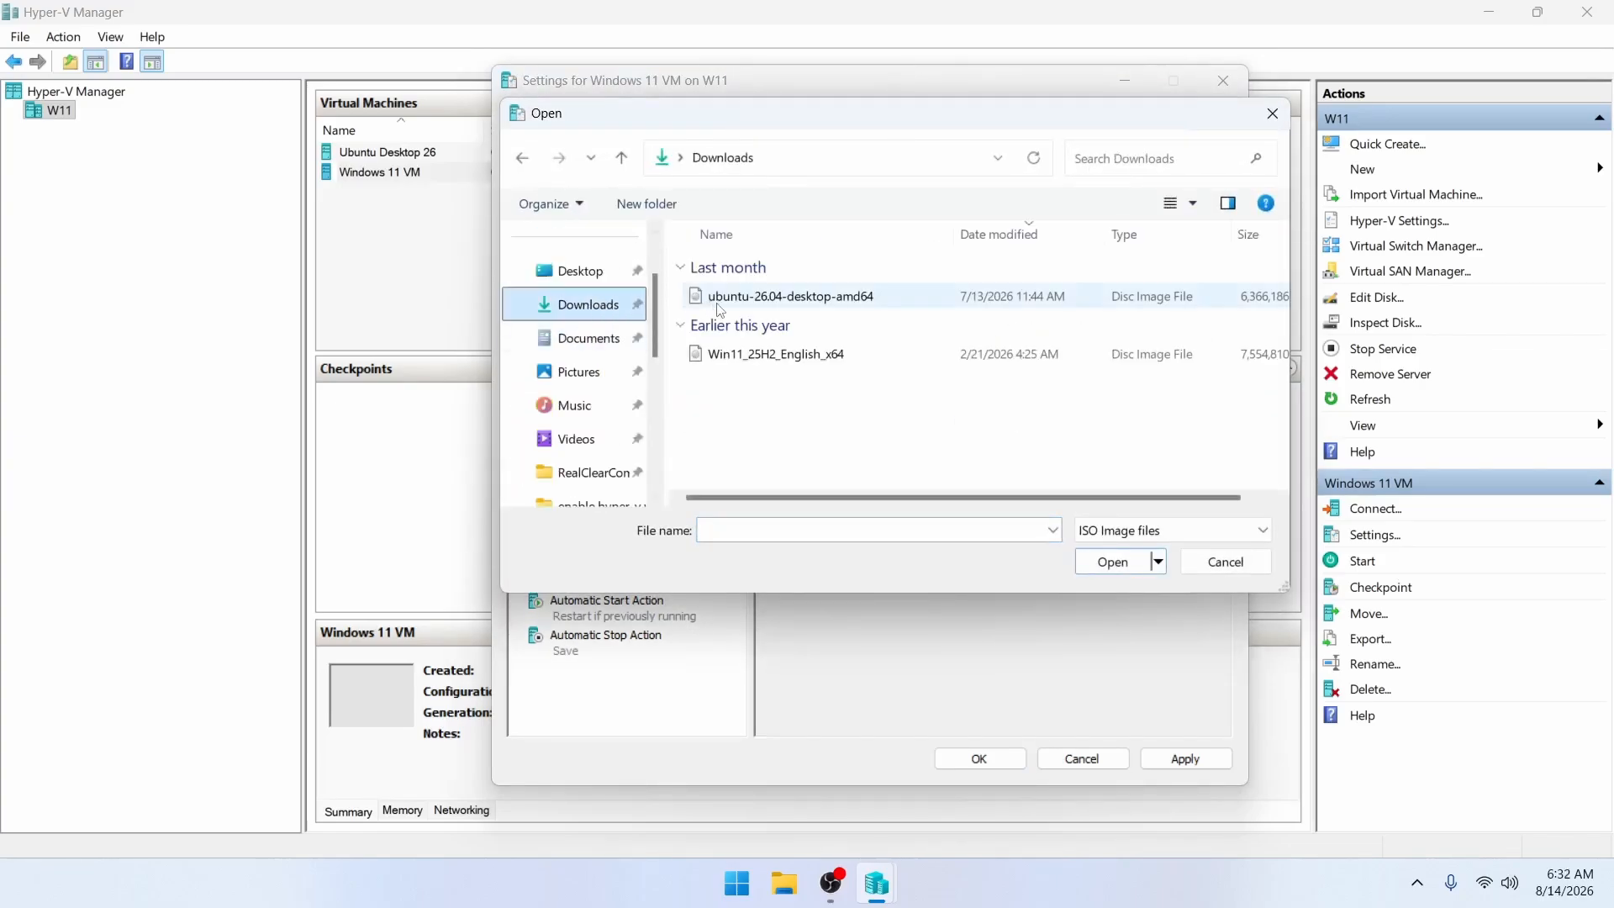
{"action": "double_click", "coordinate": [734, 353]}
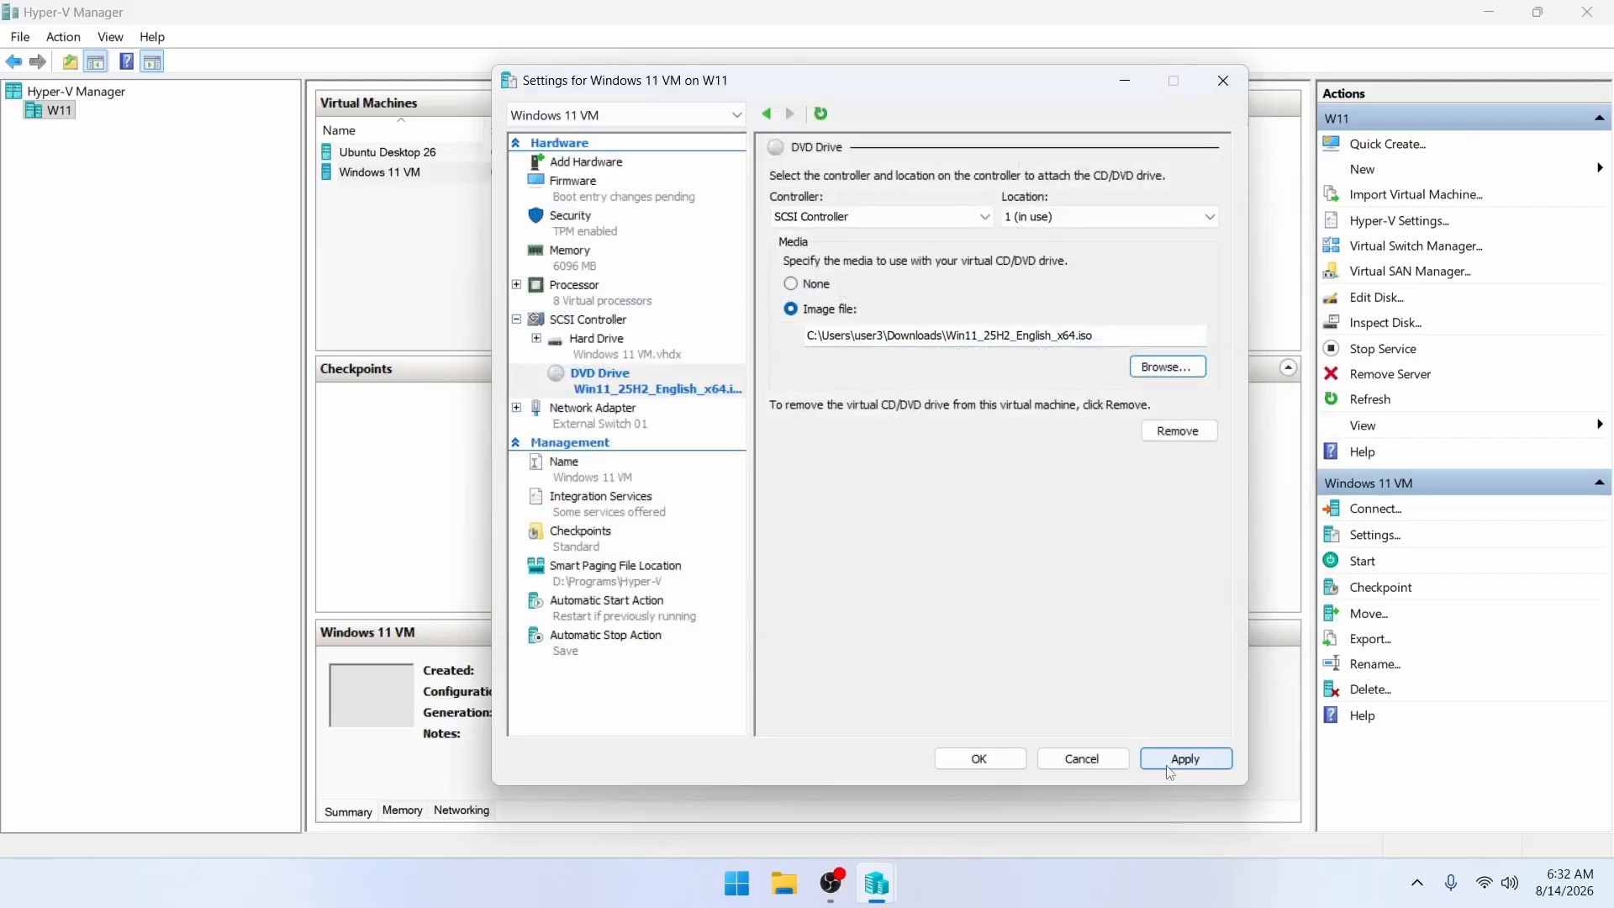
{"action": "left_click", "coordinate": [1187, 757]}
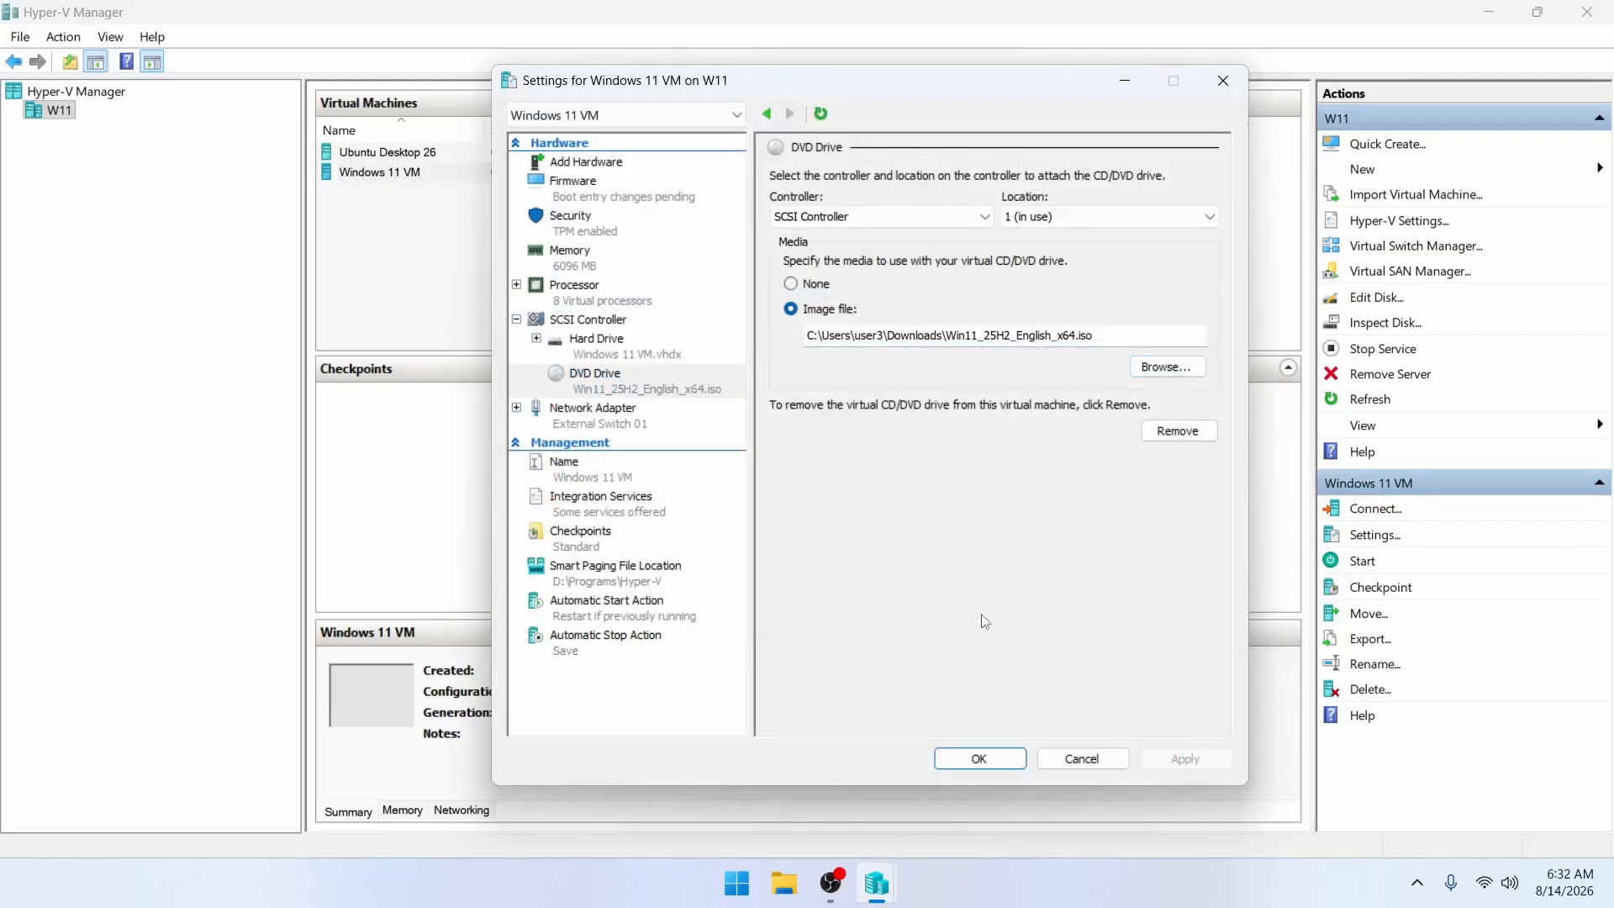
Set the firmware boot order to DVD Drive, Hard Drive, Network Adapter, then apply it and close the virtual machine's settings
{"action": "left_click", "coordinate": [562, 186]}
{"action": "left_click", "coordinate": [827, 287]}
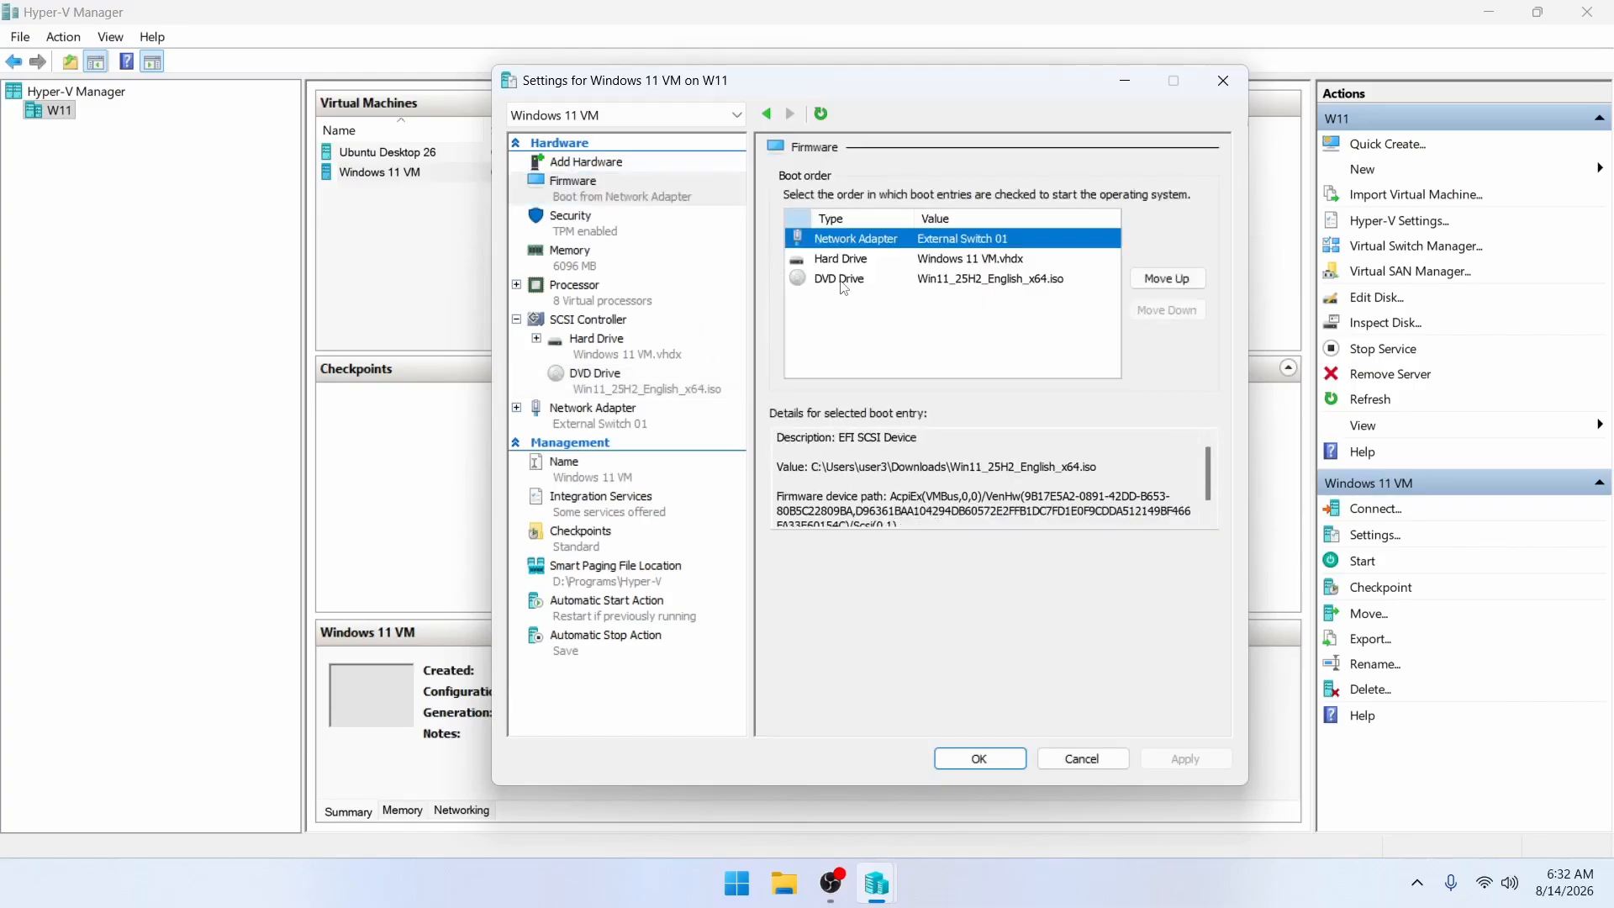
{"action": "left_click", "coordinate": [1173, 283]}
{"action": "left_click", "coordinate": [1173, 282]}
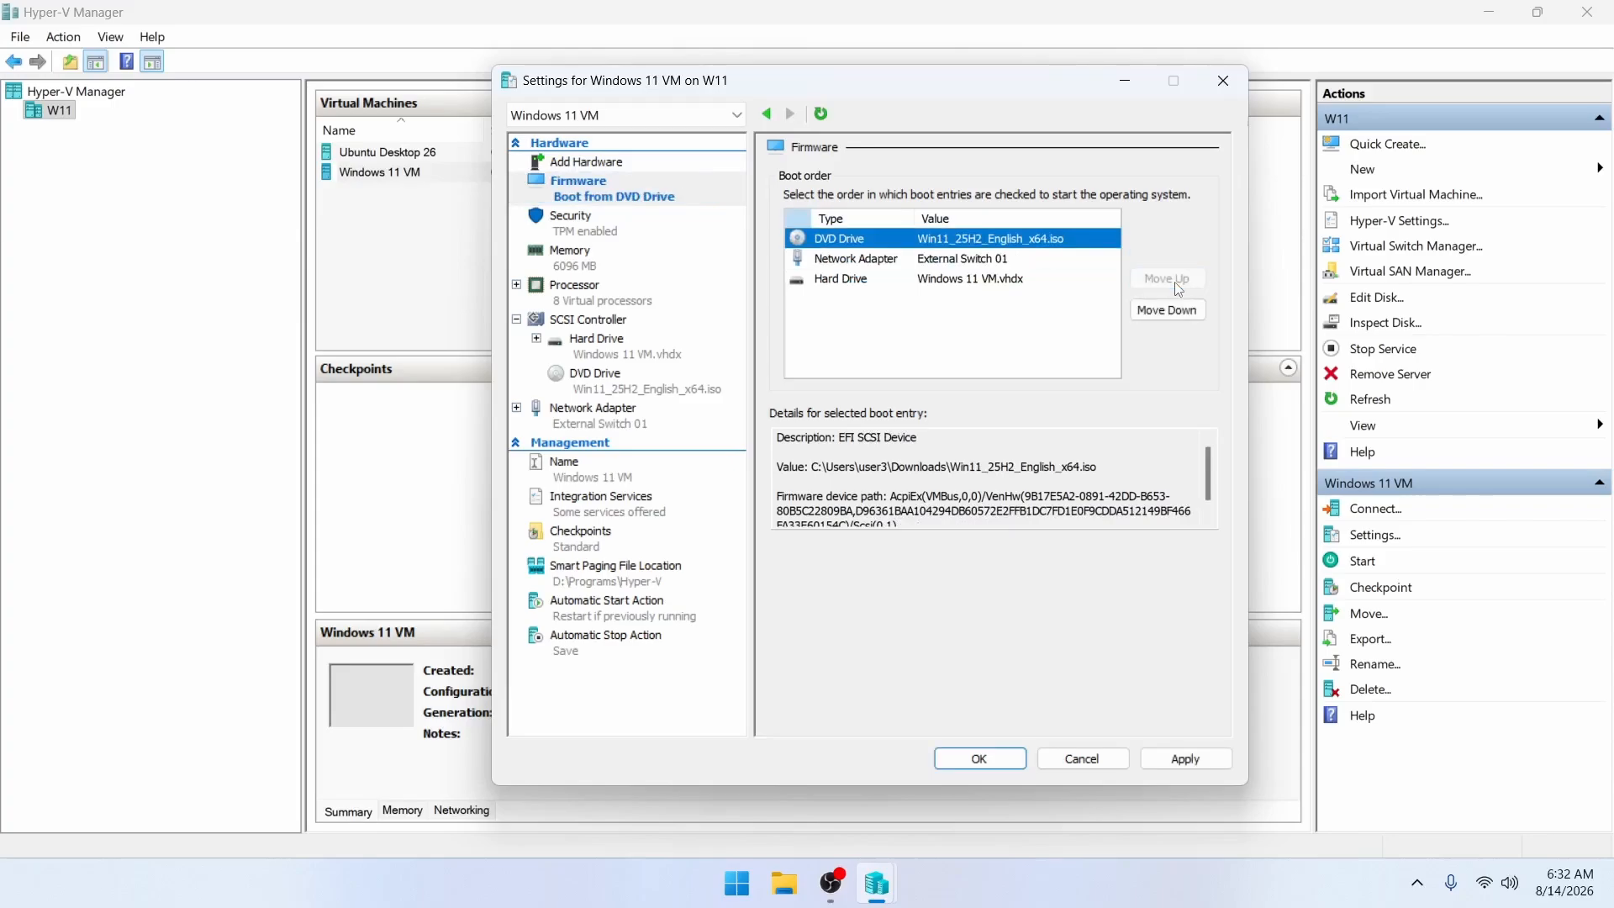
{"action": "left_click", "coordinate": [837, 281]}
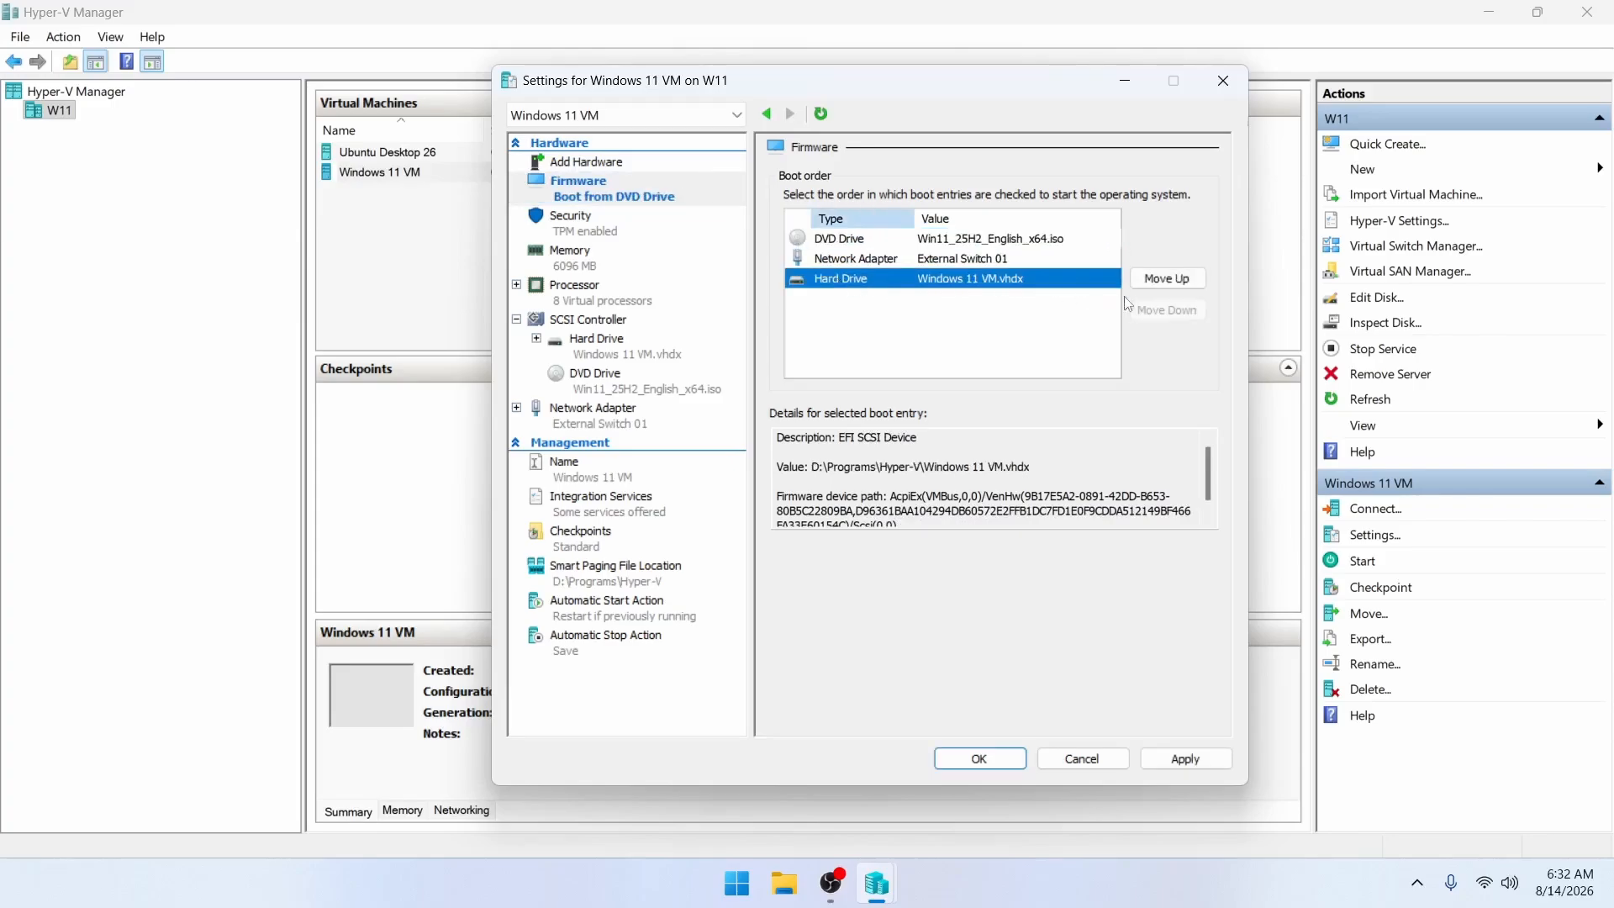
{"action": "left_click", "coordinate": [1166, 282]}
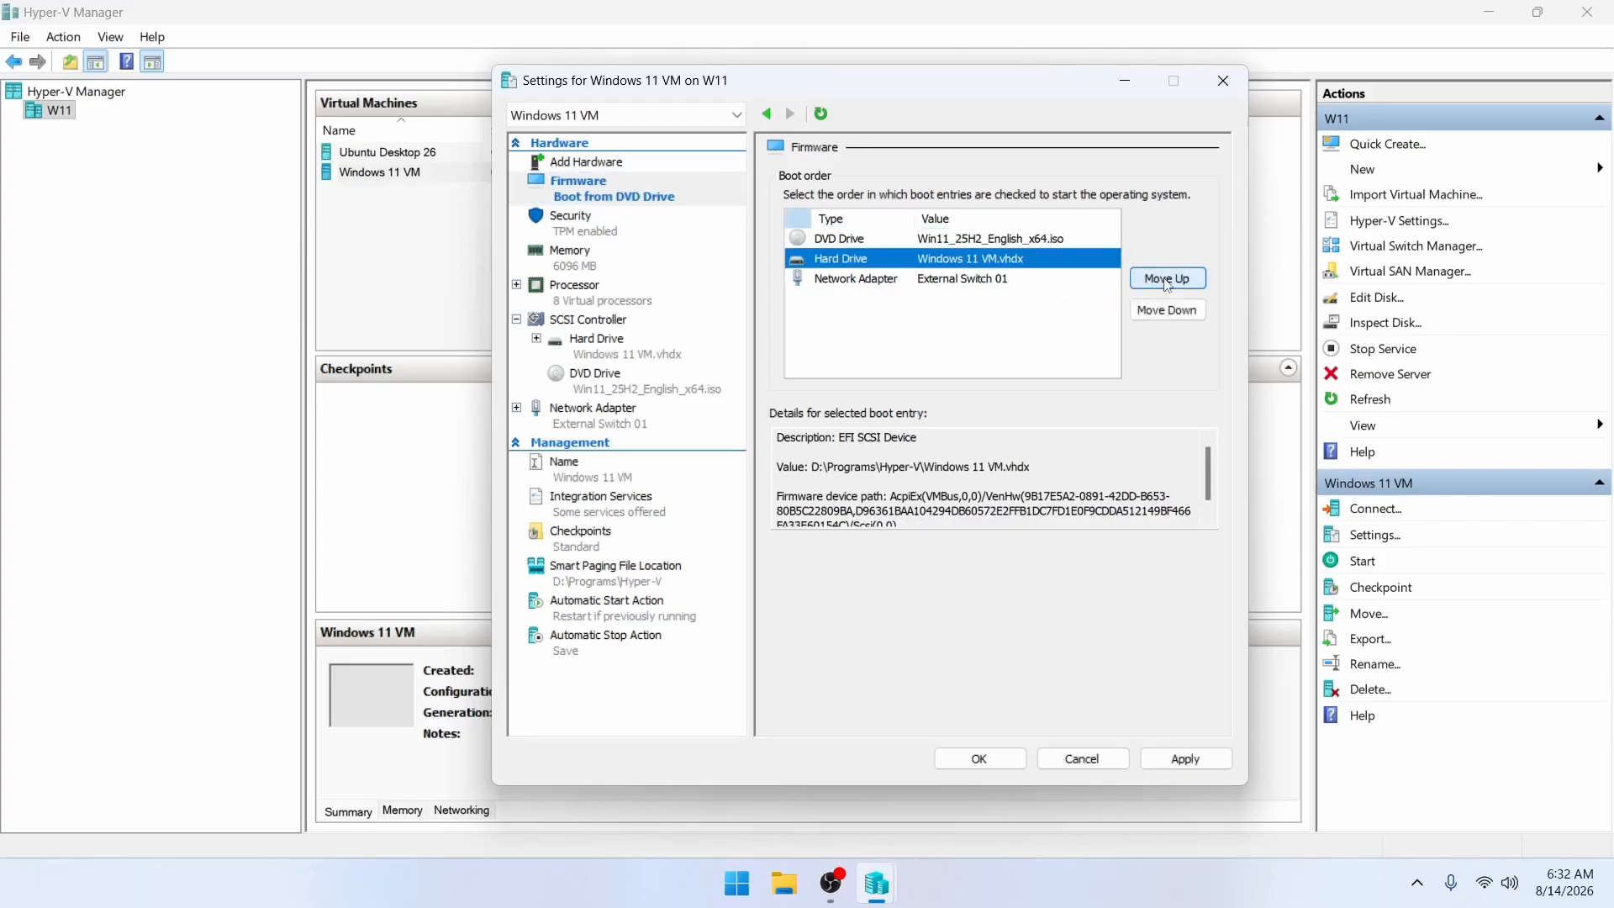
{"action": "left_click", "coordinate": [1183, 759]}
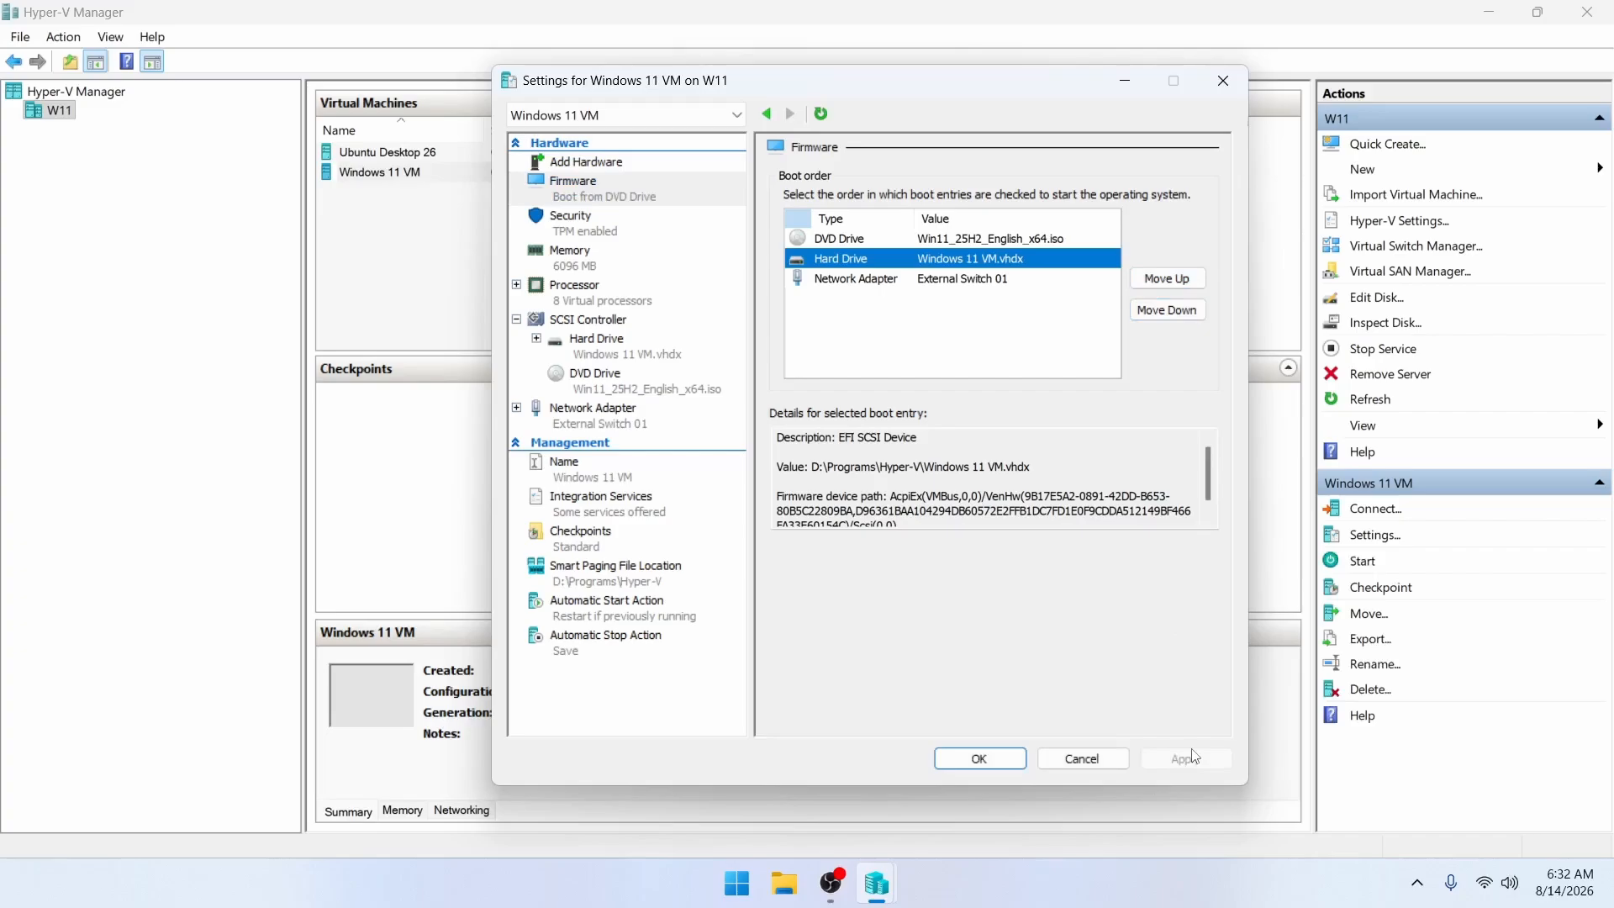
{"action": "left_click", "coordinate": [960, 758]}
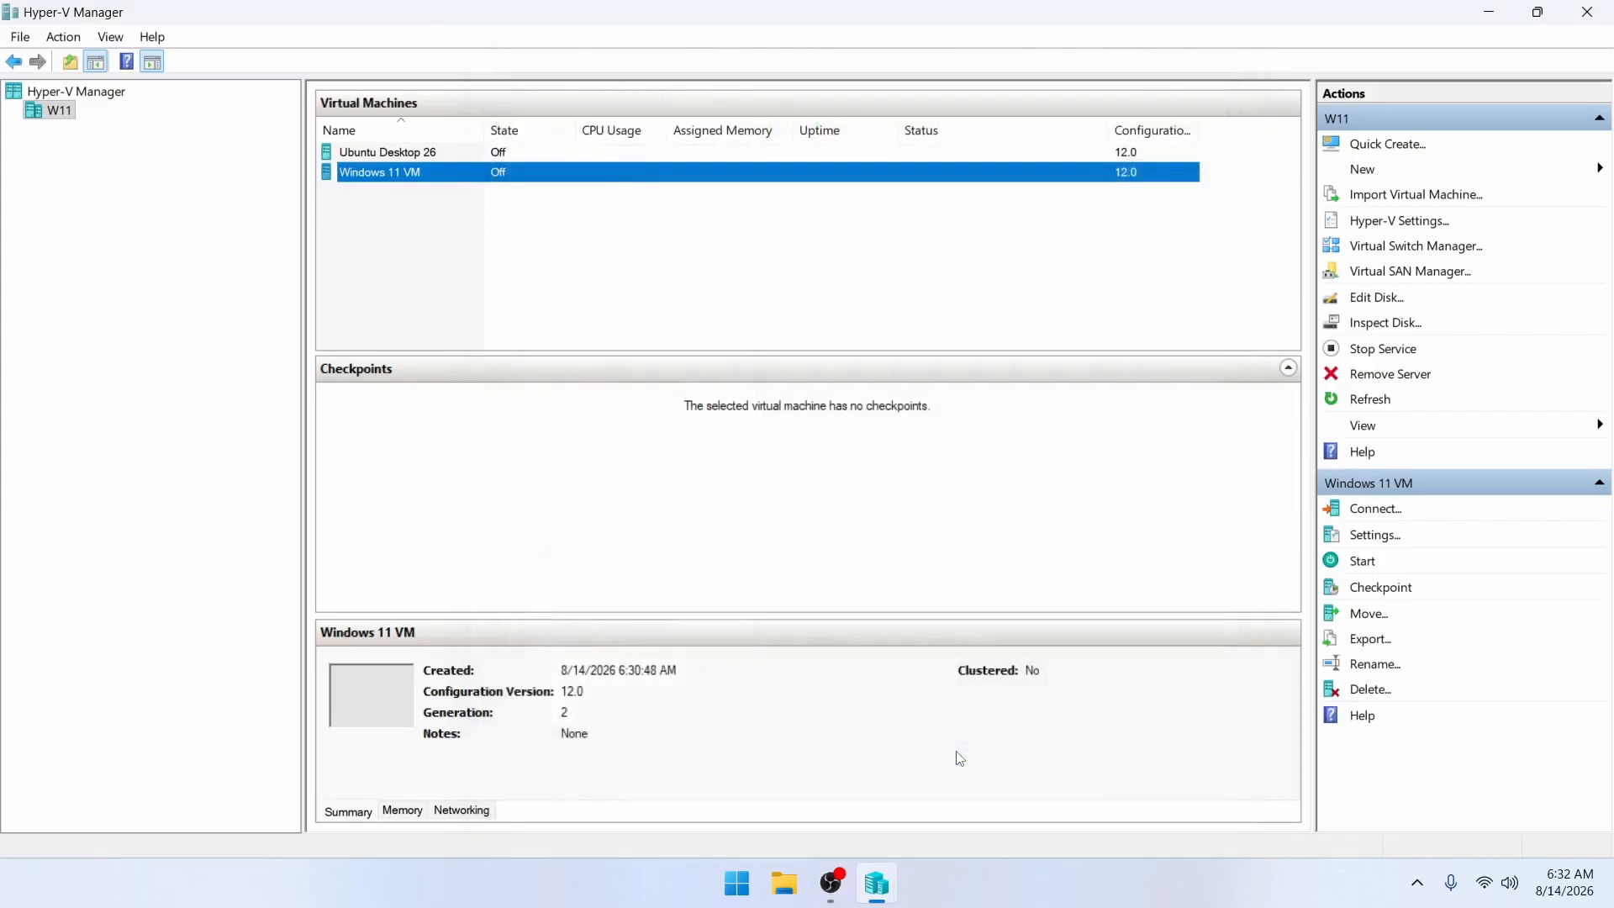
Connect to Windows 11 VM and start it
{"action": "right_click", "coordinate": [367, 177]}
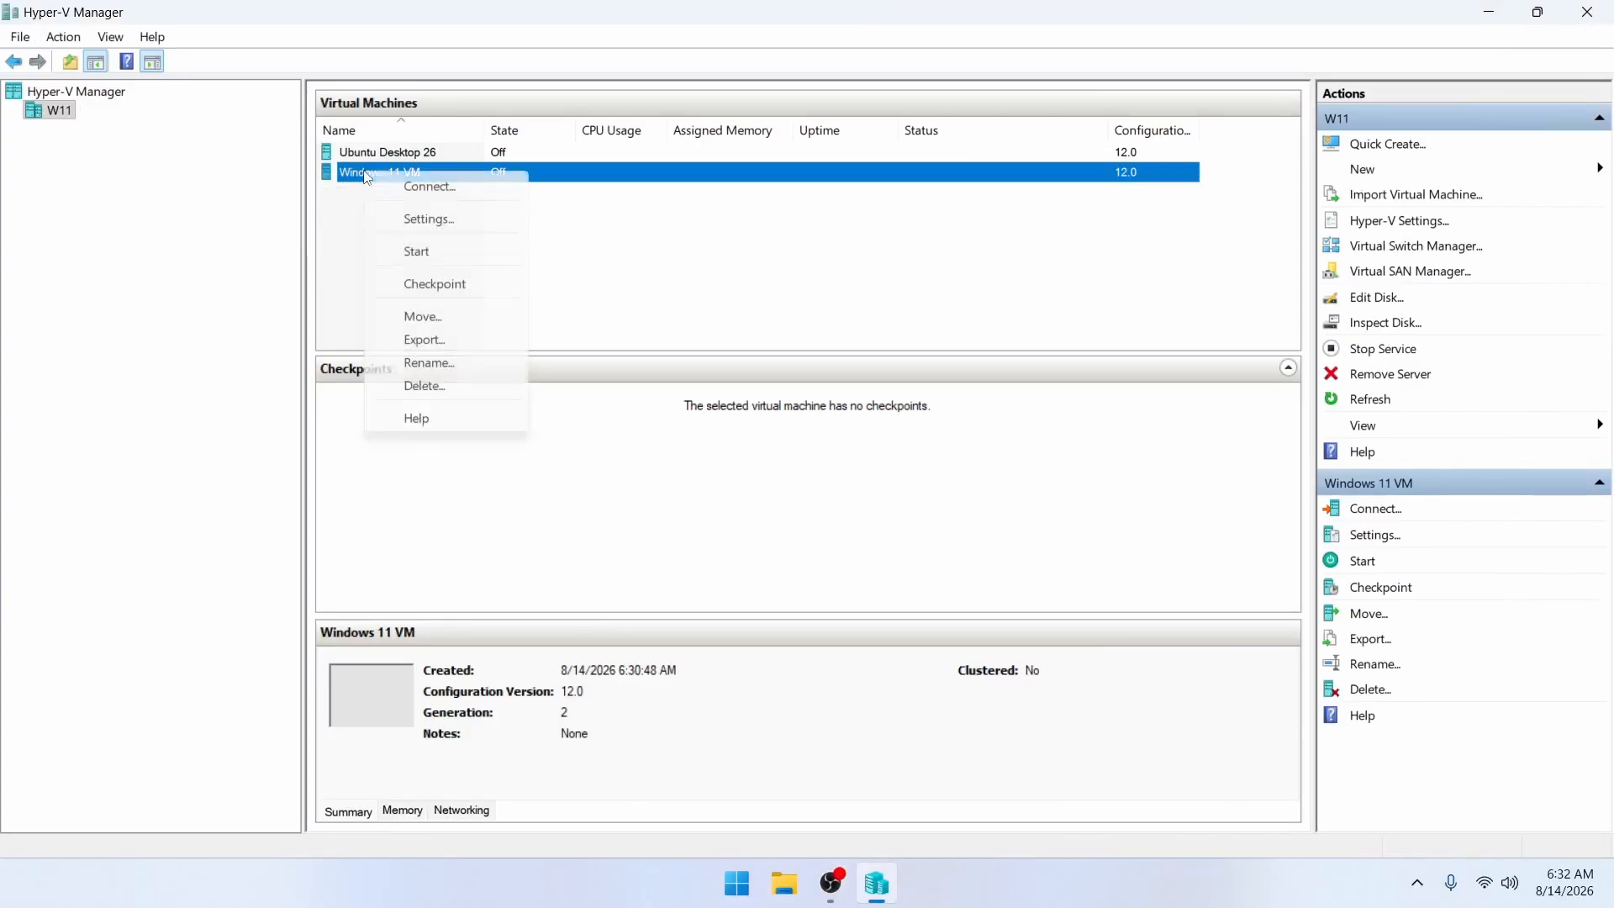
{"action": "left_click", "coordinate": [436, 188]}
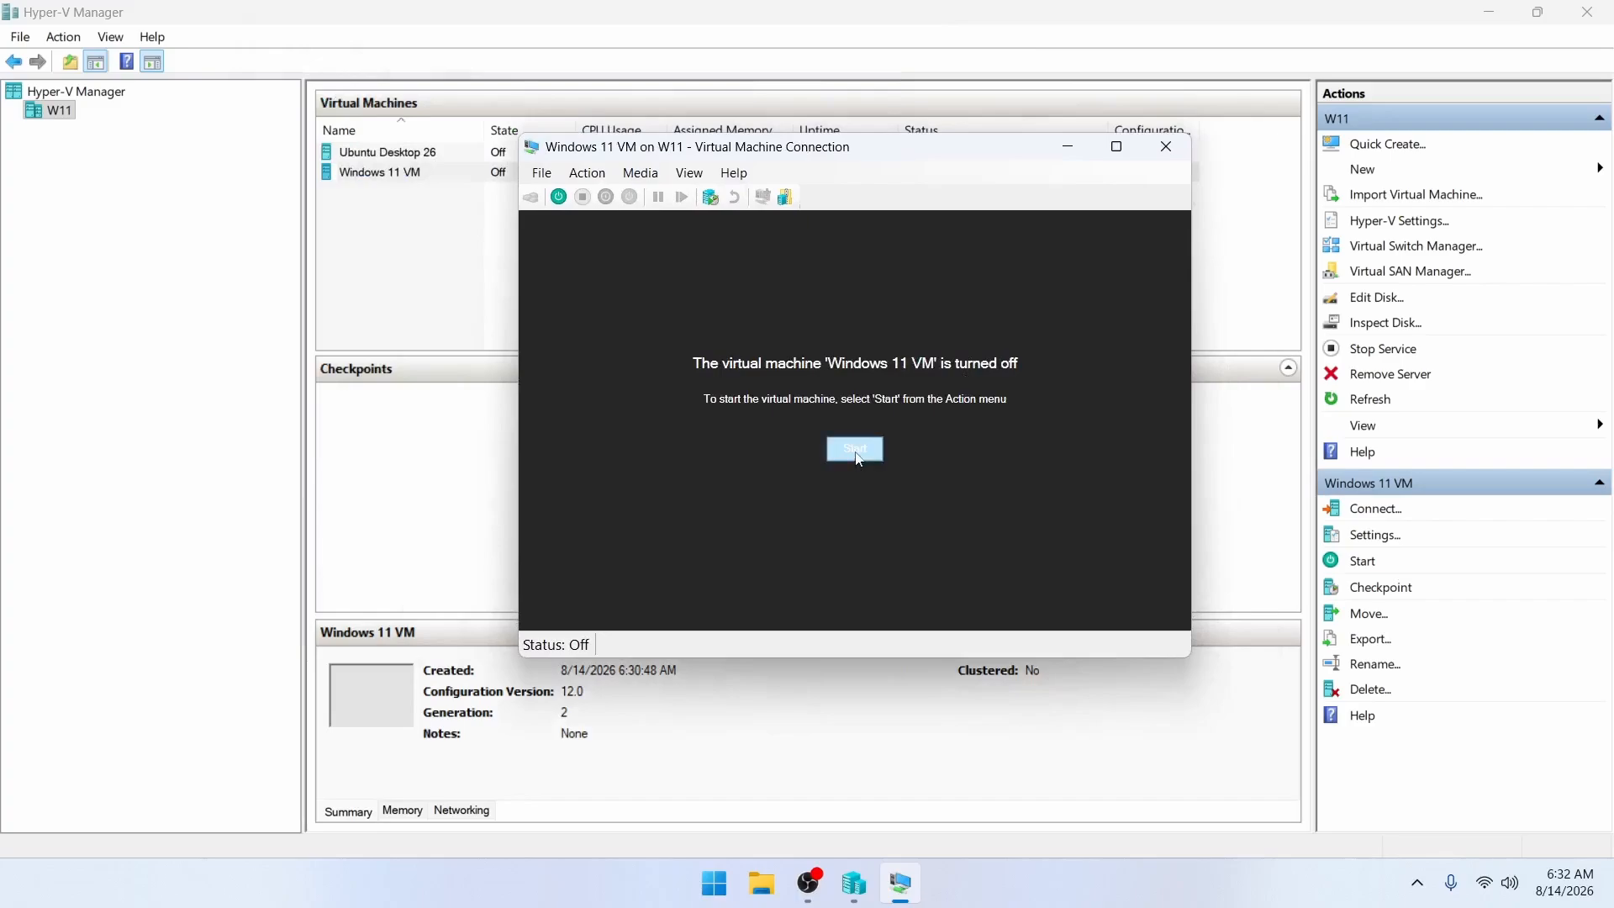
{"action": "left_click", "coordinate": [854, 451]}
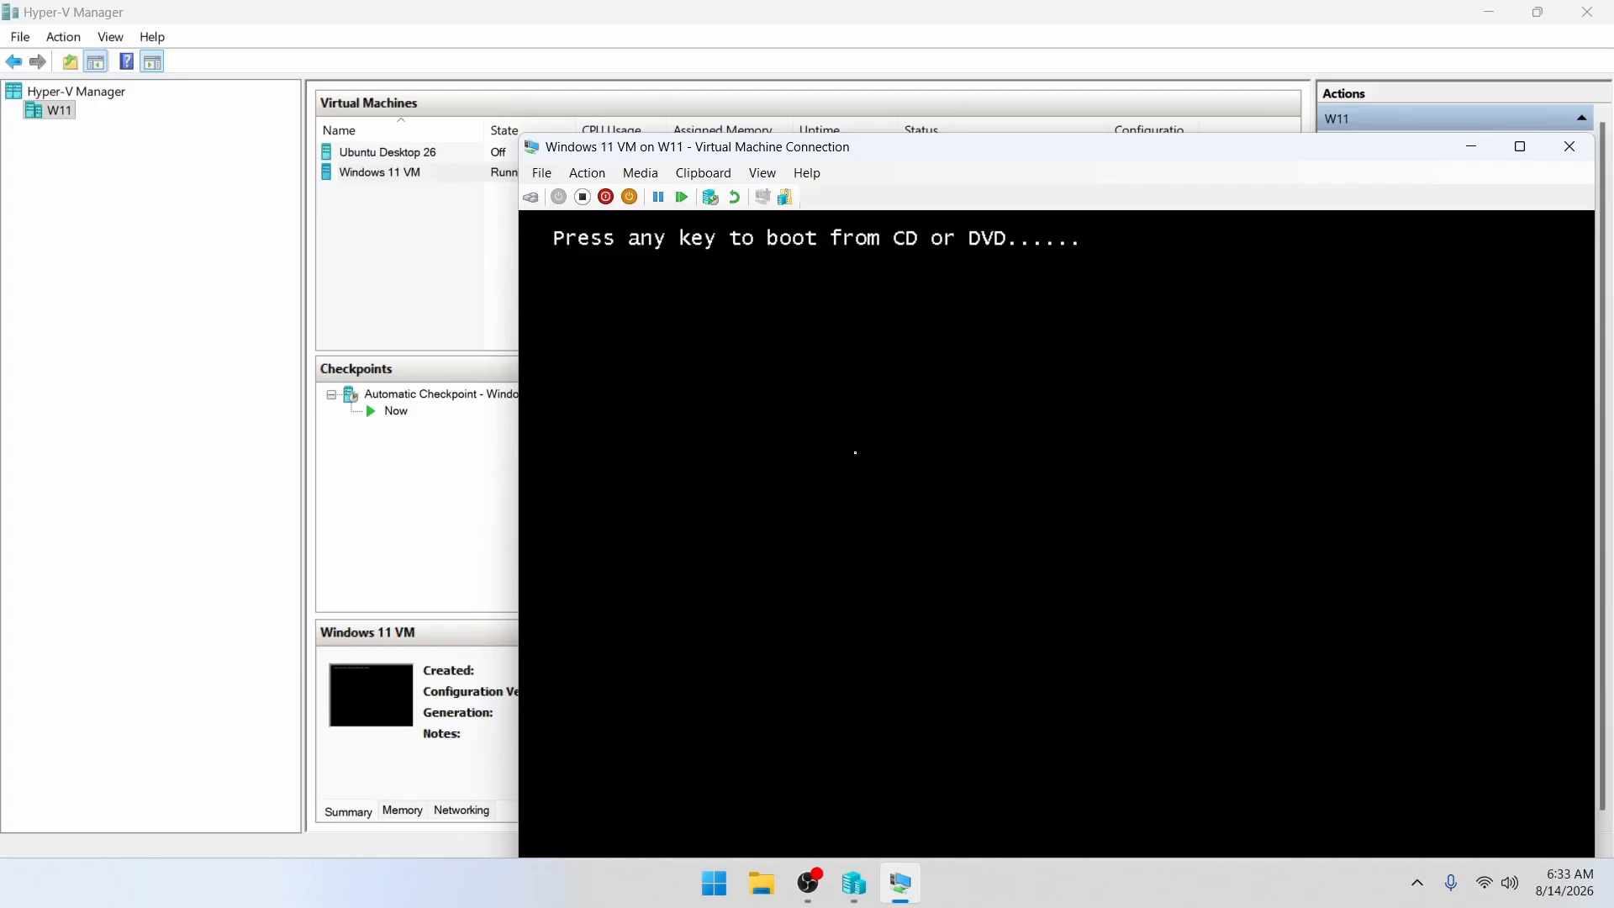
Reset the virtual machine and boot it from the Windows 11 installation DVD
{"action": "left_click_drag", "start_coordinate": [961, 157], "coordinate": [783, 51]}
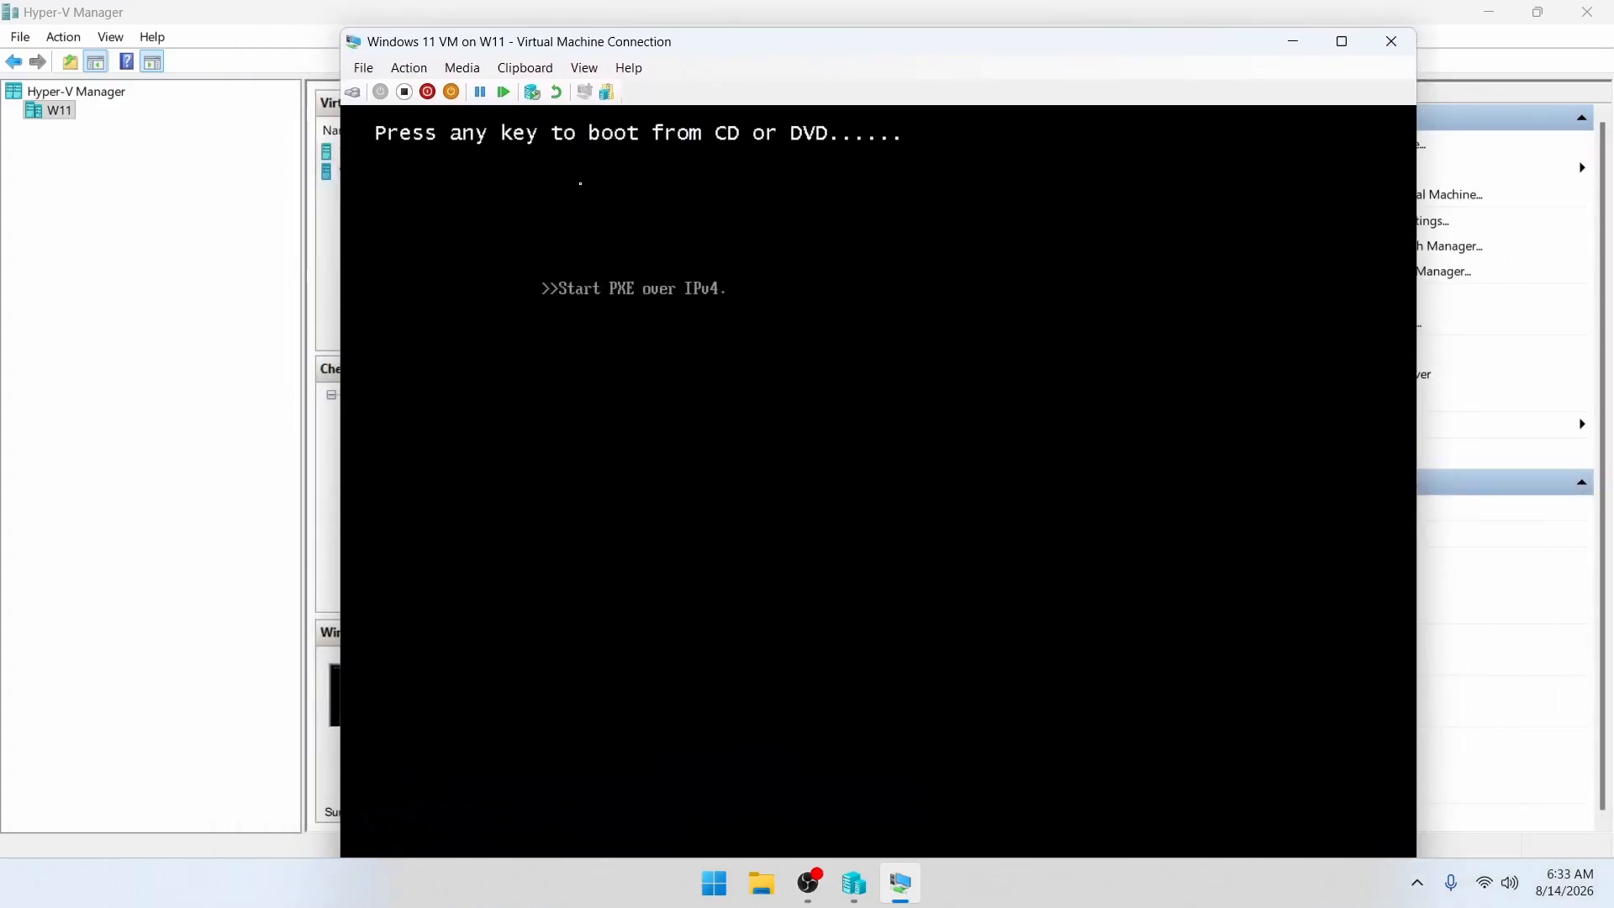
{"action": "left_click", "coordinate": [408, 67]}
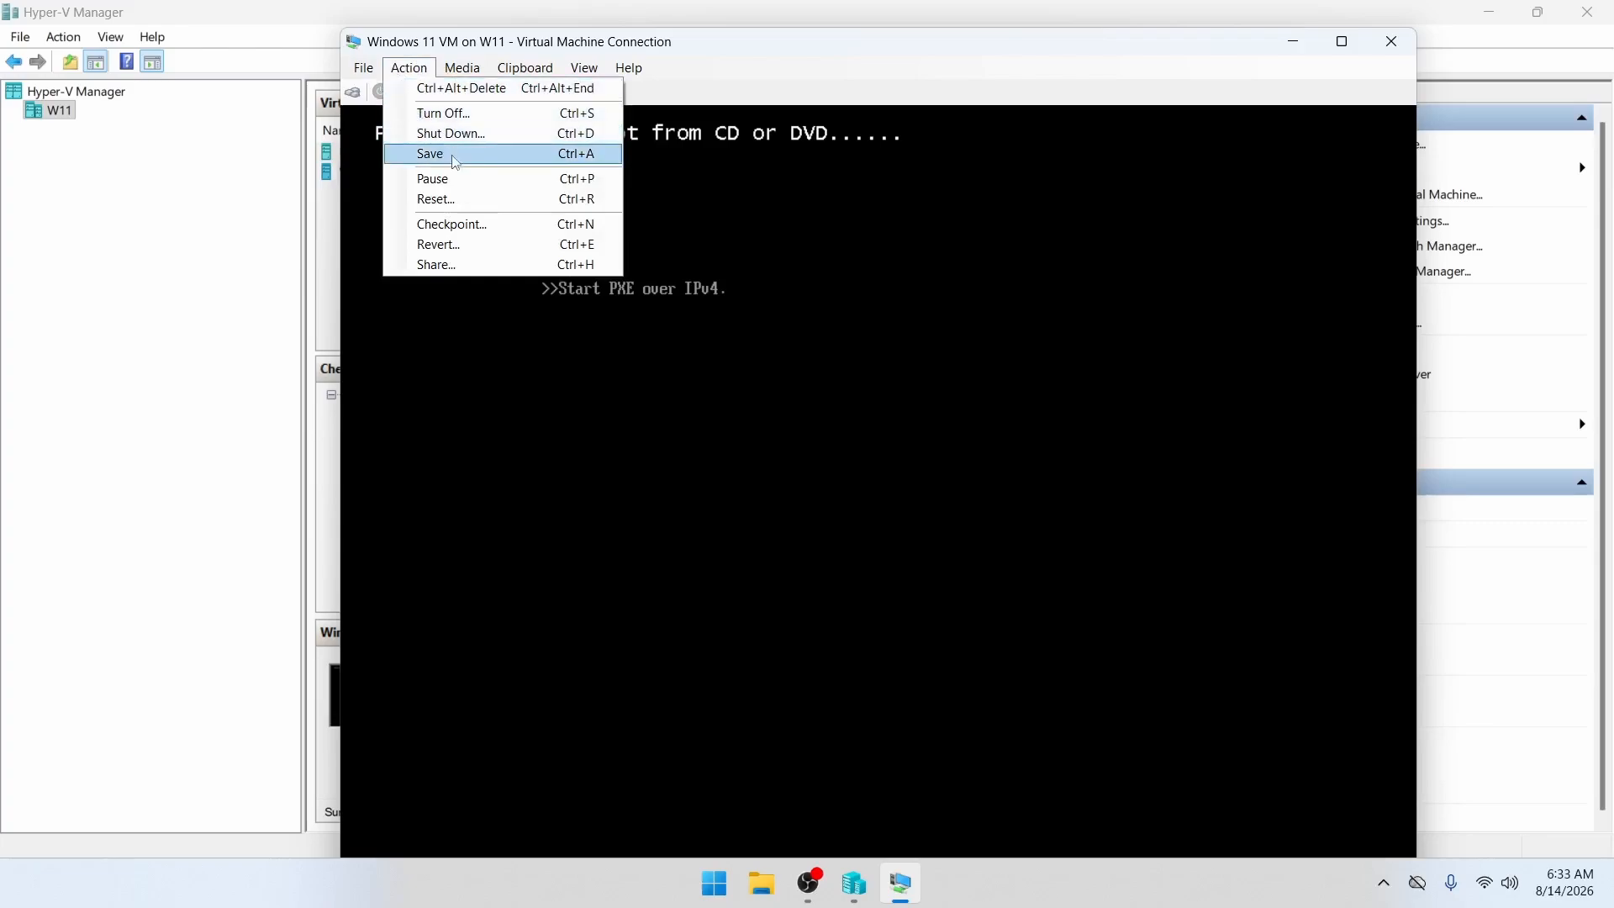
{"action": "left_click", "coordinate": [446, 203]}
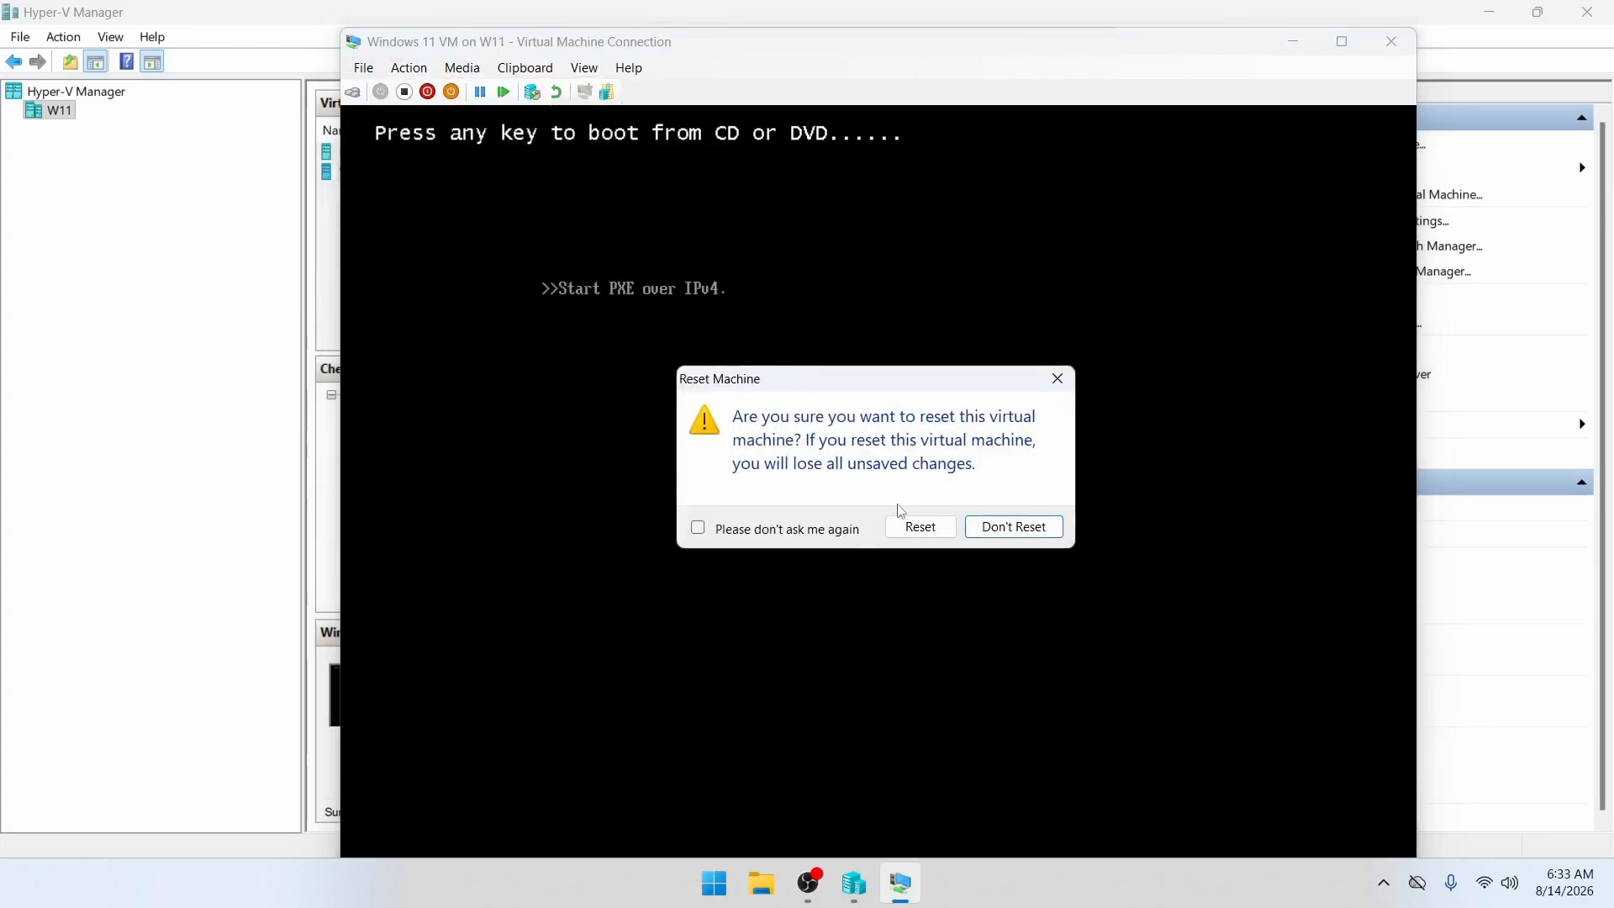
{"action": "left_click", "coordinate": [919, 527]}
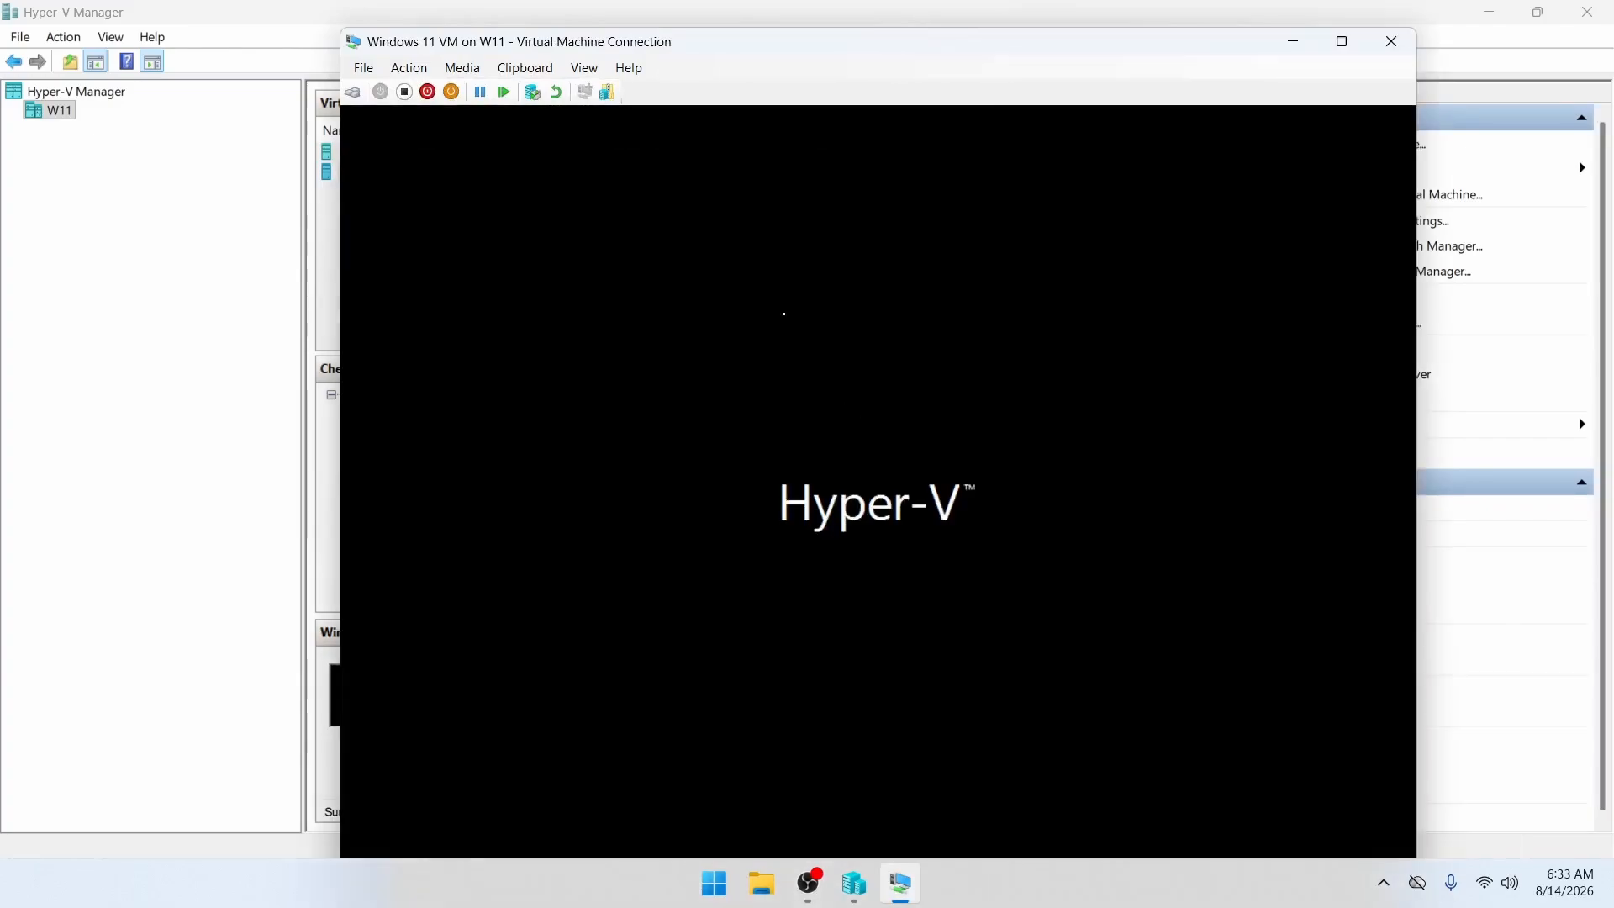
{"action": "key", "text": "Return"}
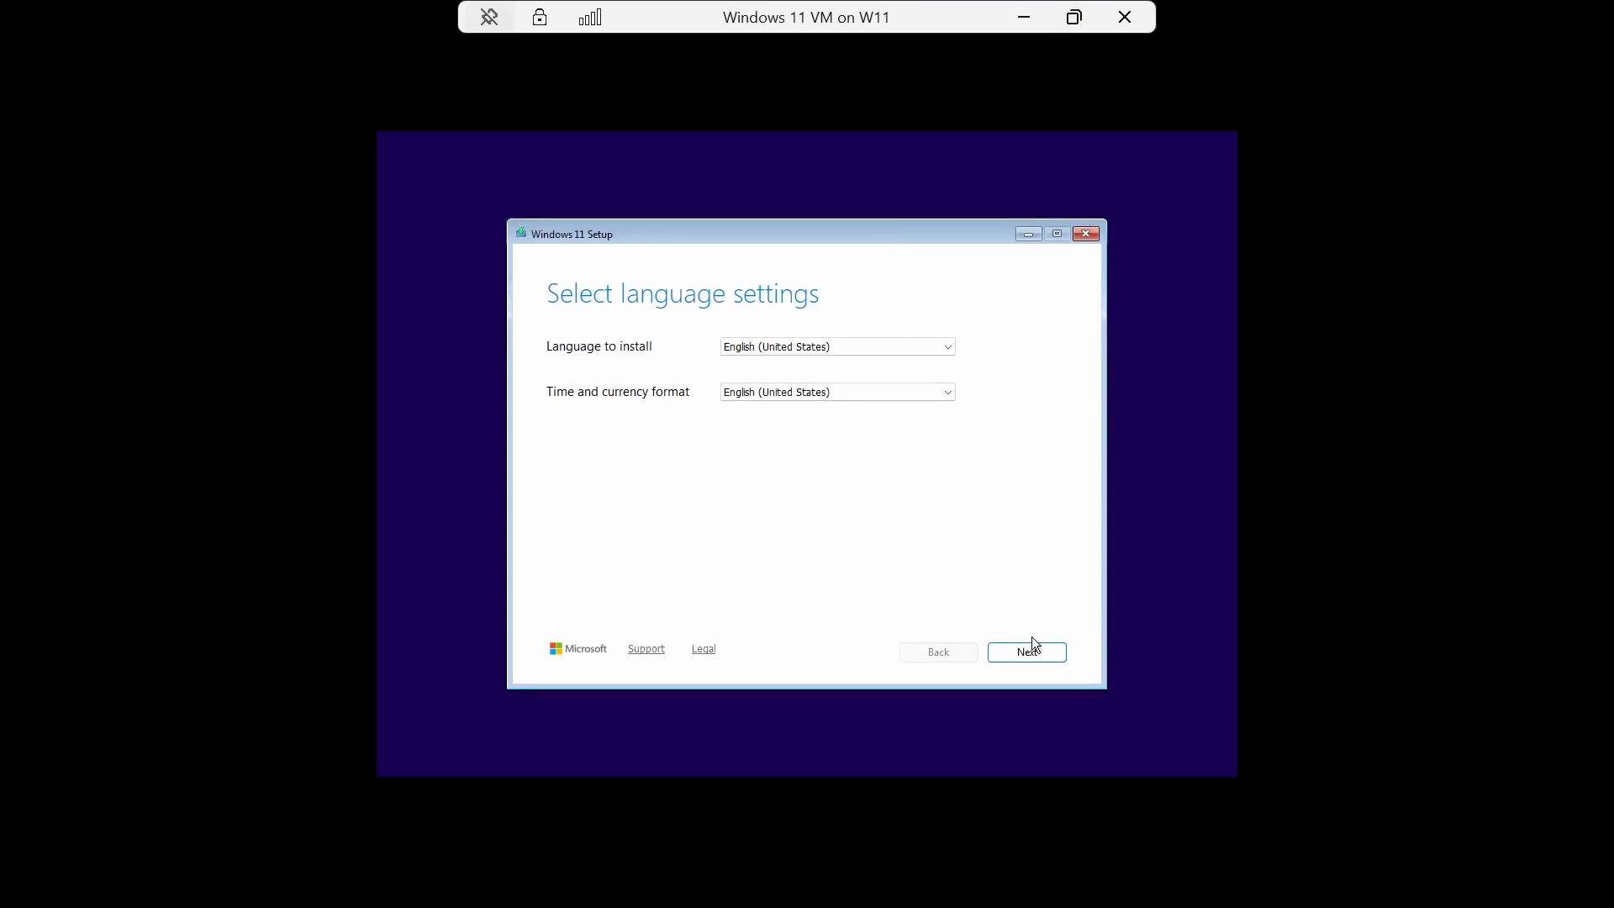
Keep the English (United States) language and US keyboard settings, and choose Install Windows 11 with the deletion of everything agreed
{"action": "left_click", "coordinate": [1029, 661]}
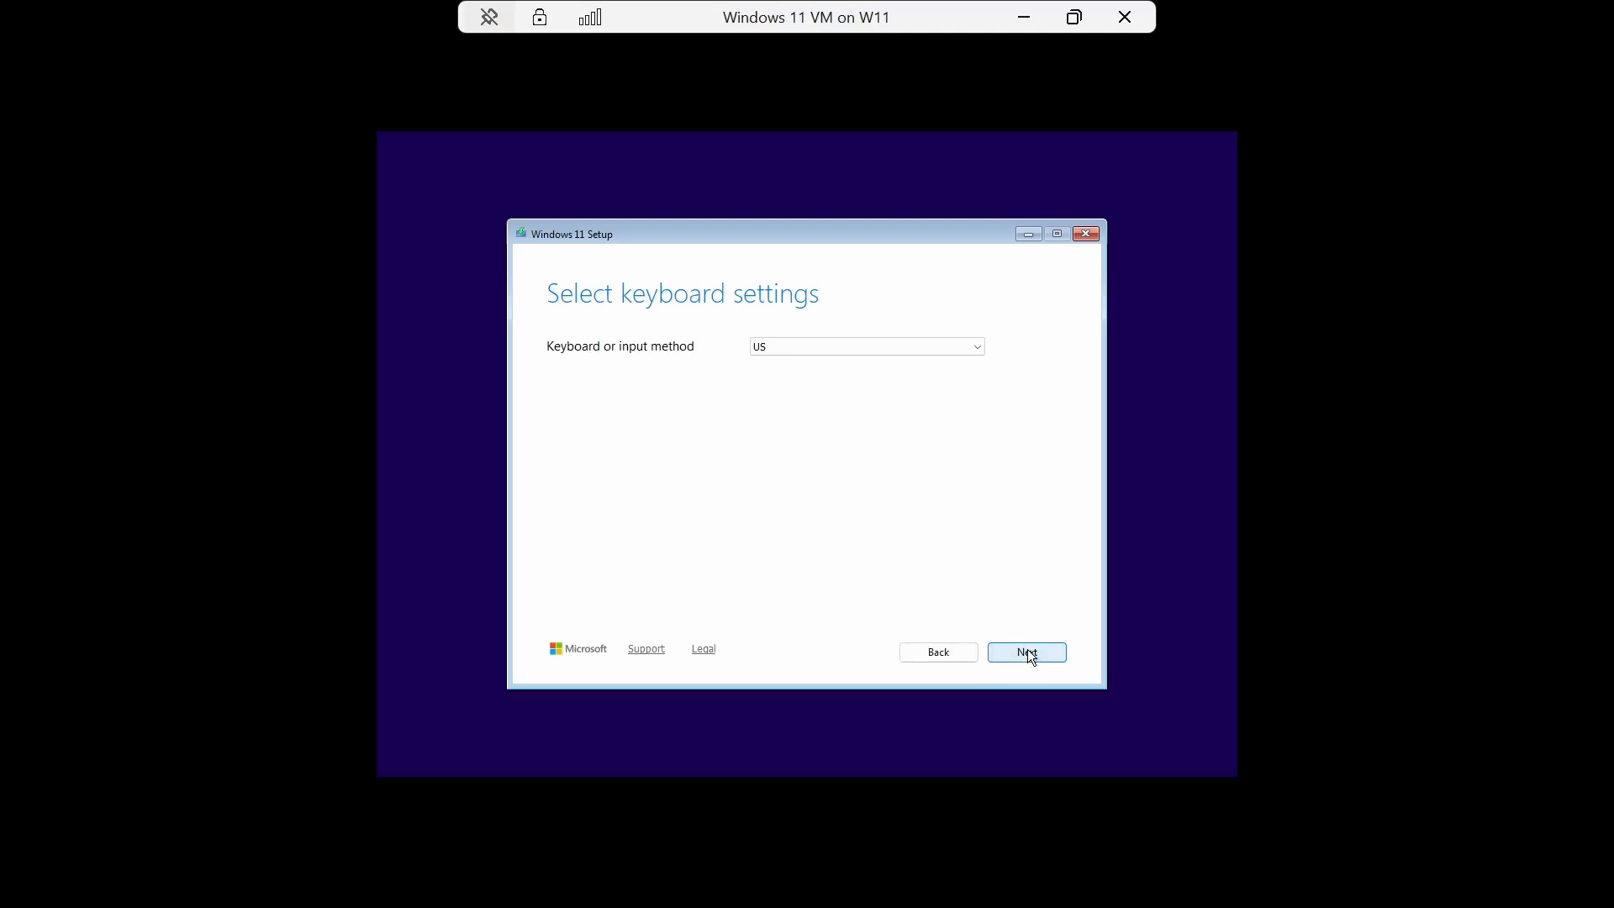
{"action": "left_click", "coordinate": [1027, 648]}
{"action": "left_click", "coordinate": [562, 433]}
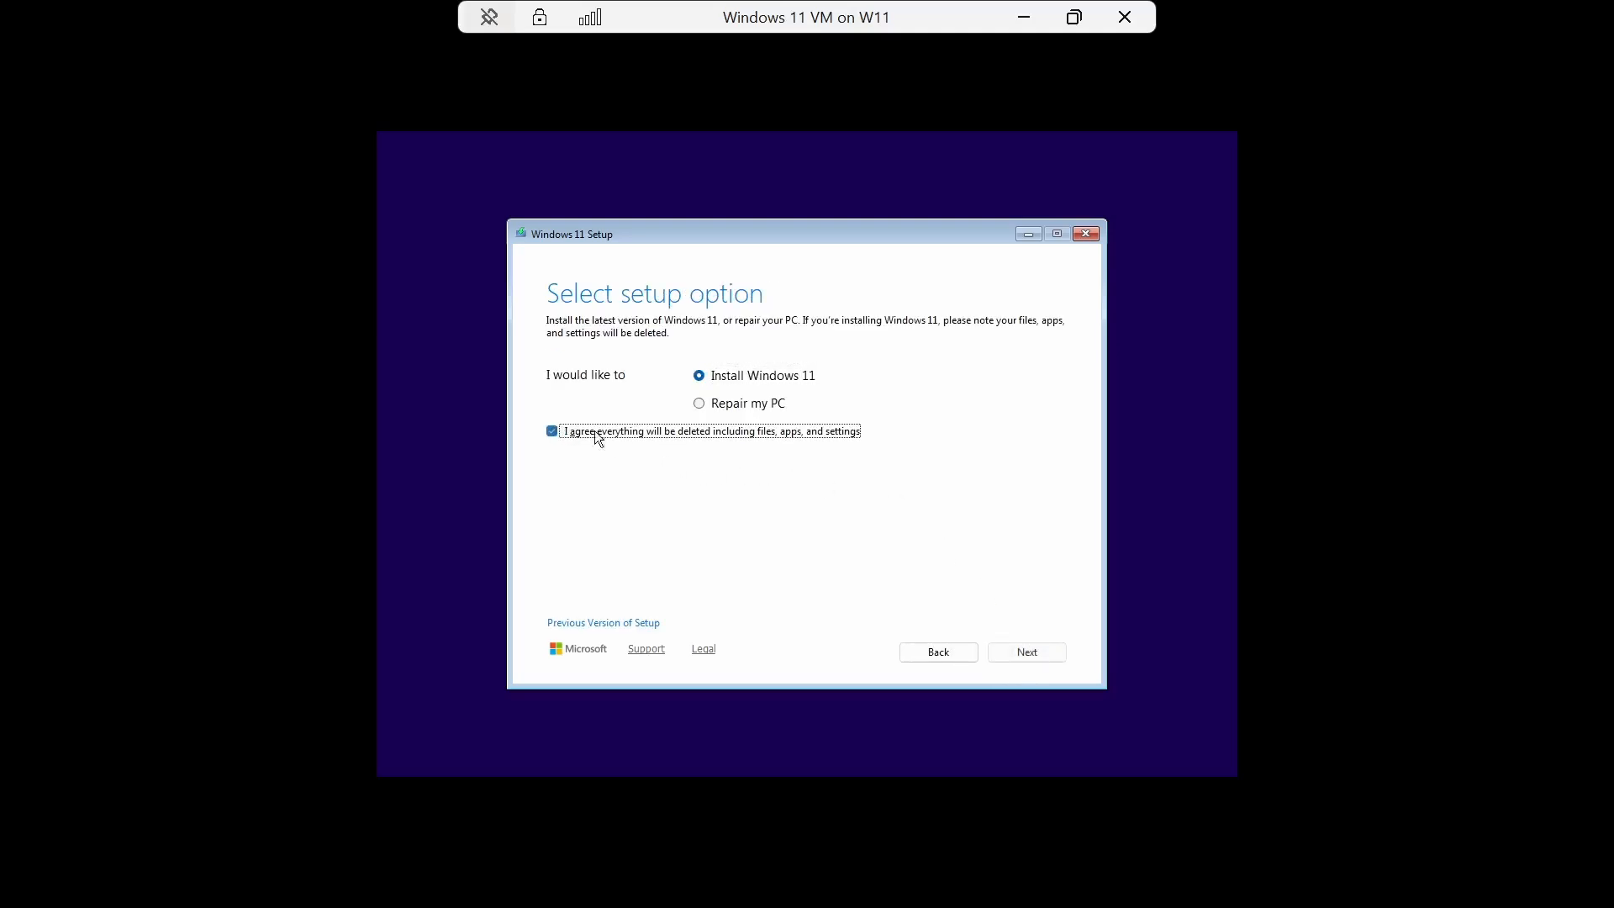
{"action": "left_click", "coordinate": [1015, 653]}
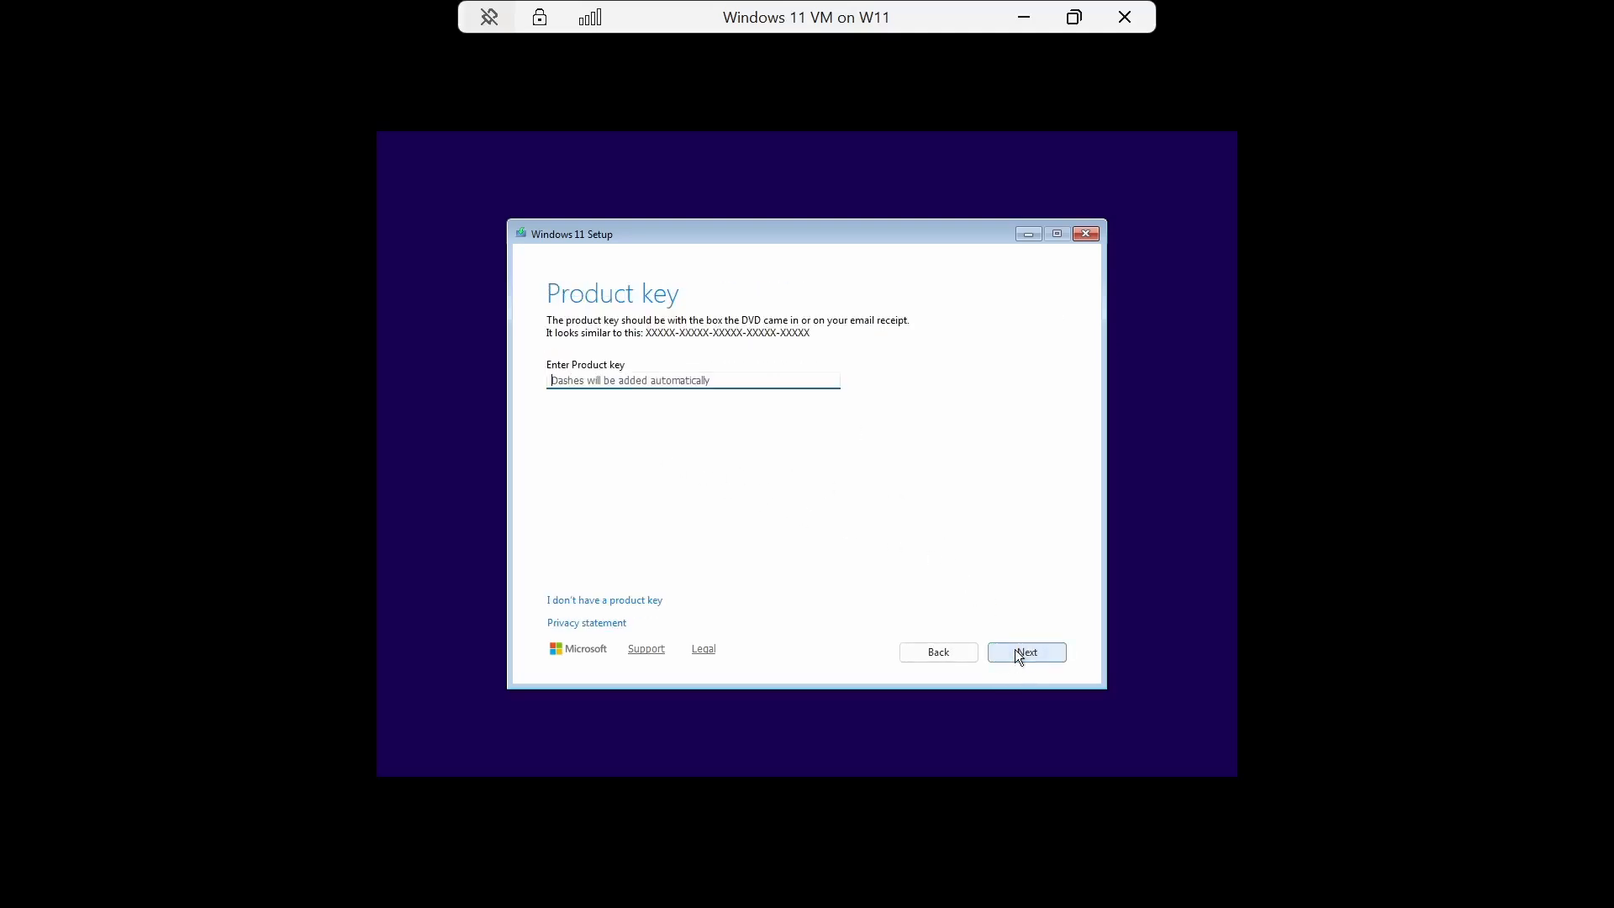
Continue without a product key and install Windows 11 Pro on the Disk 0 unallocated space
{"action": "left_click", "coordinate": [588, 601]}
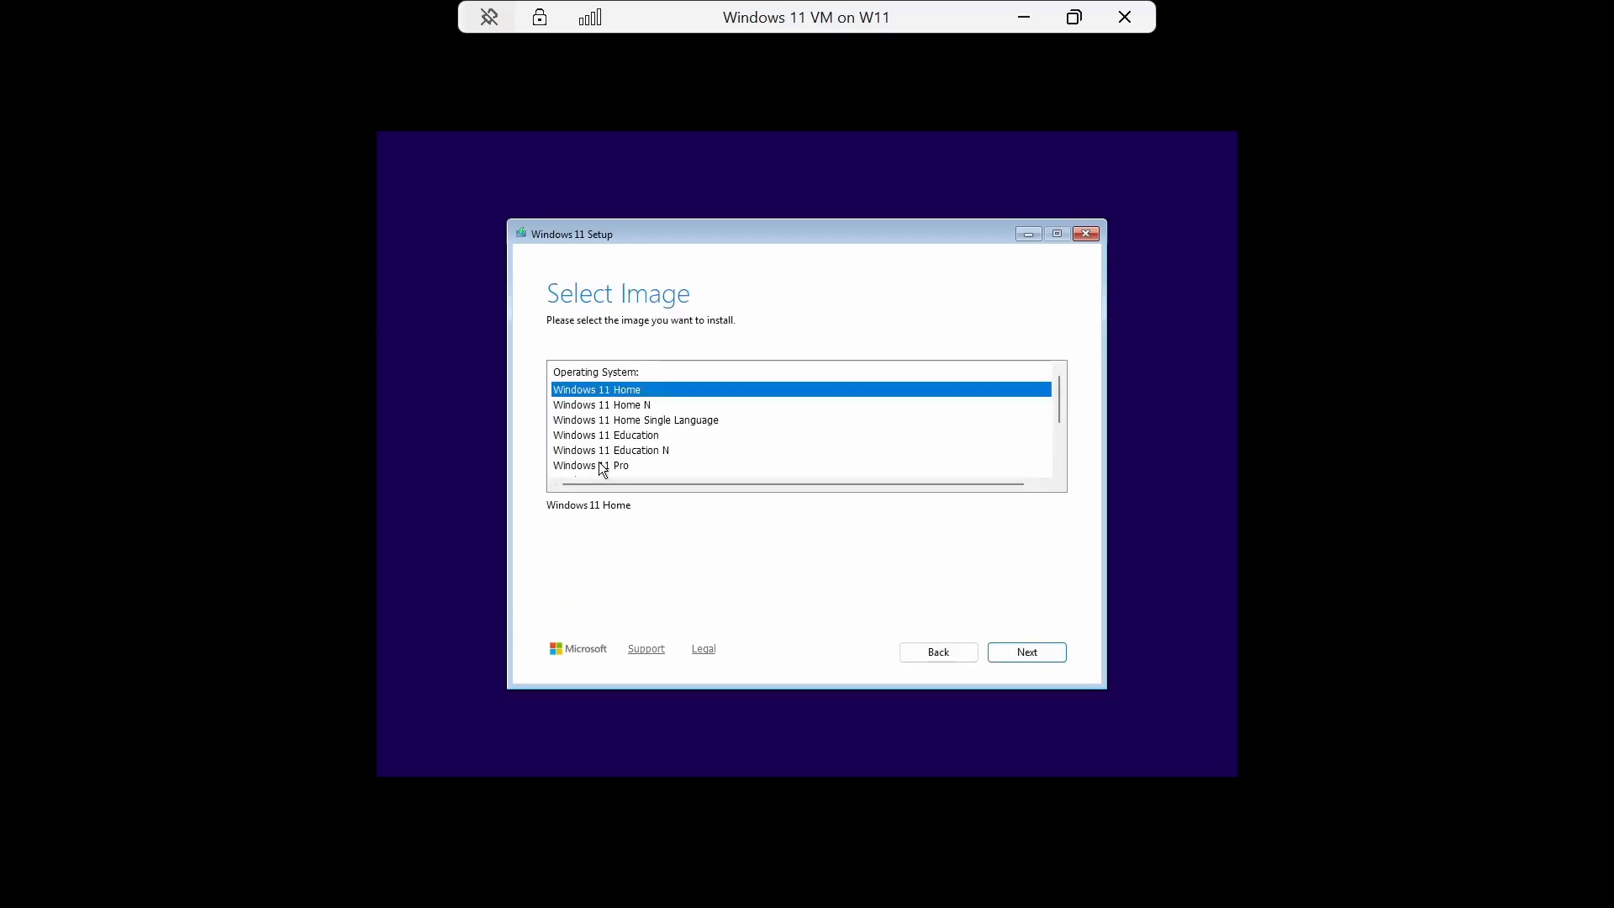
{"action": "left_click", "coordinate": [600, 464]}
{"action": "left_click", "coordinate": [1019, 653]}
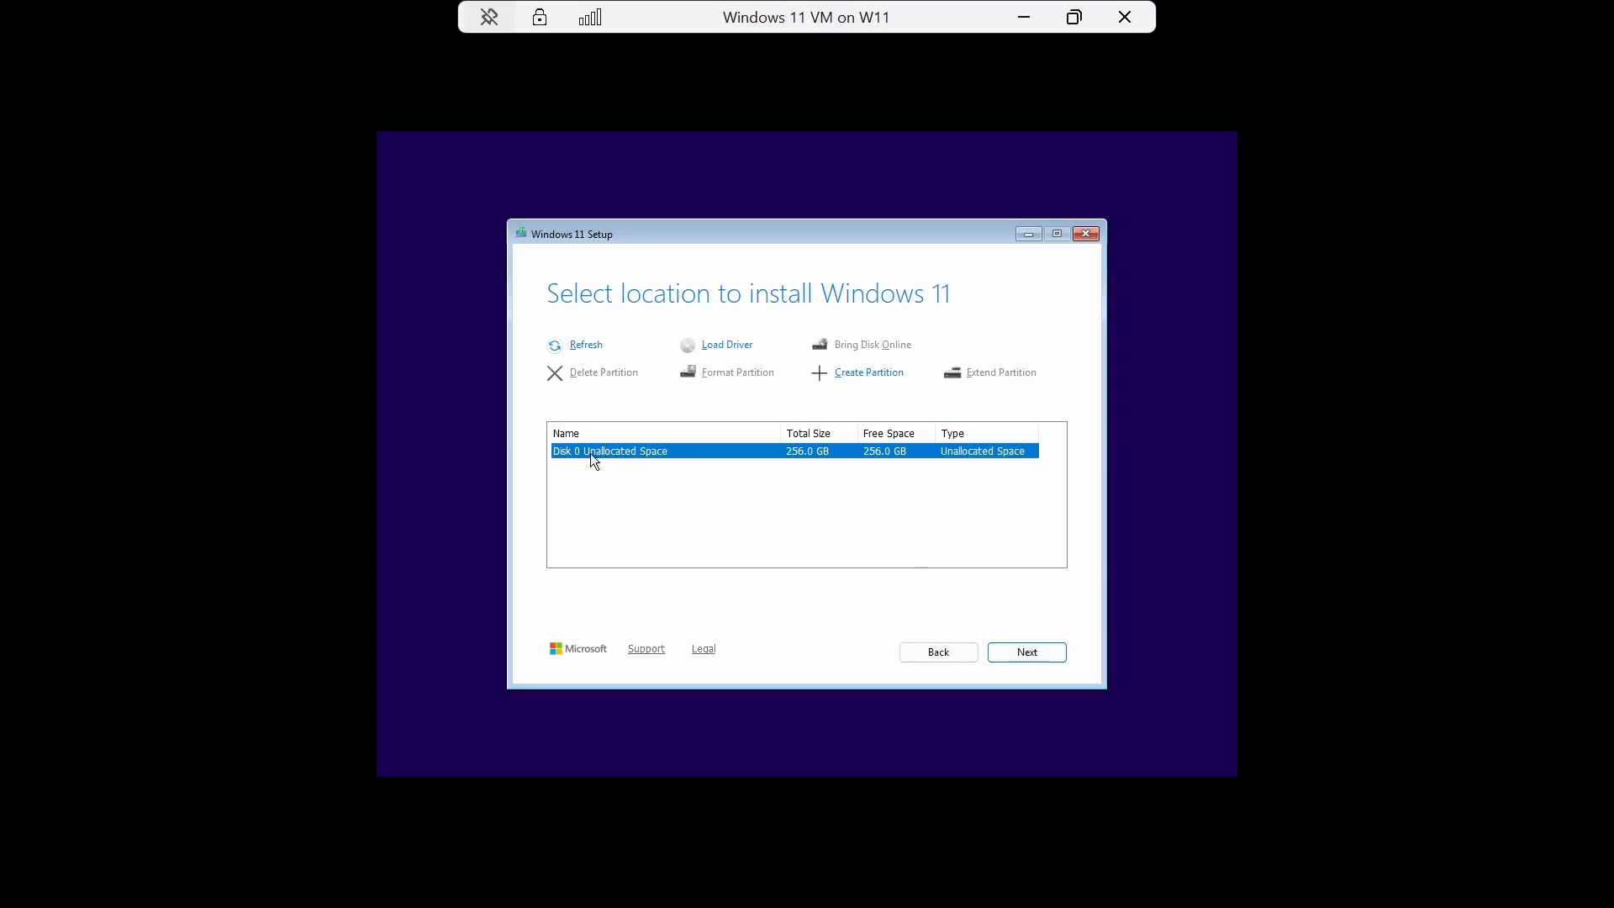
{"action": "left_click", "coordinate": [1031, 654]}
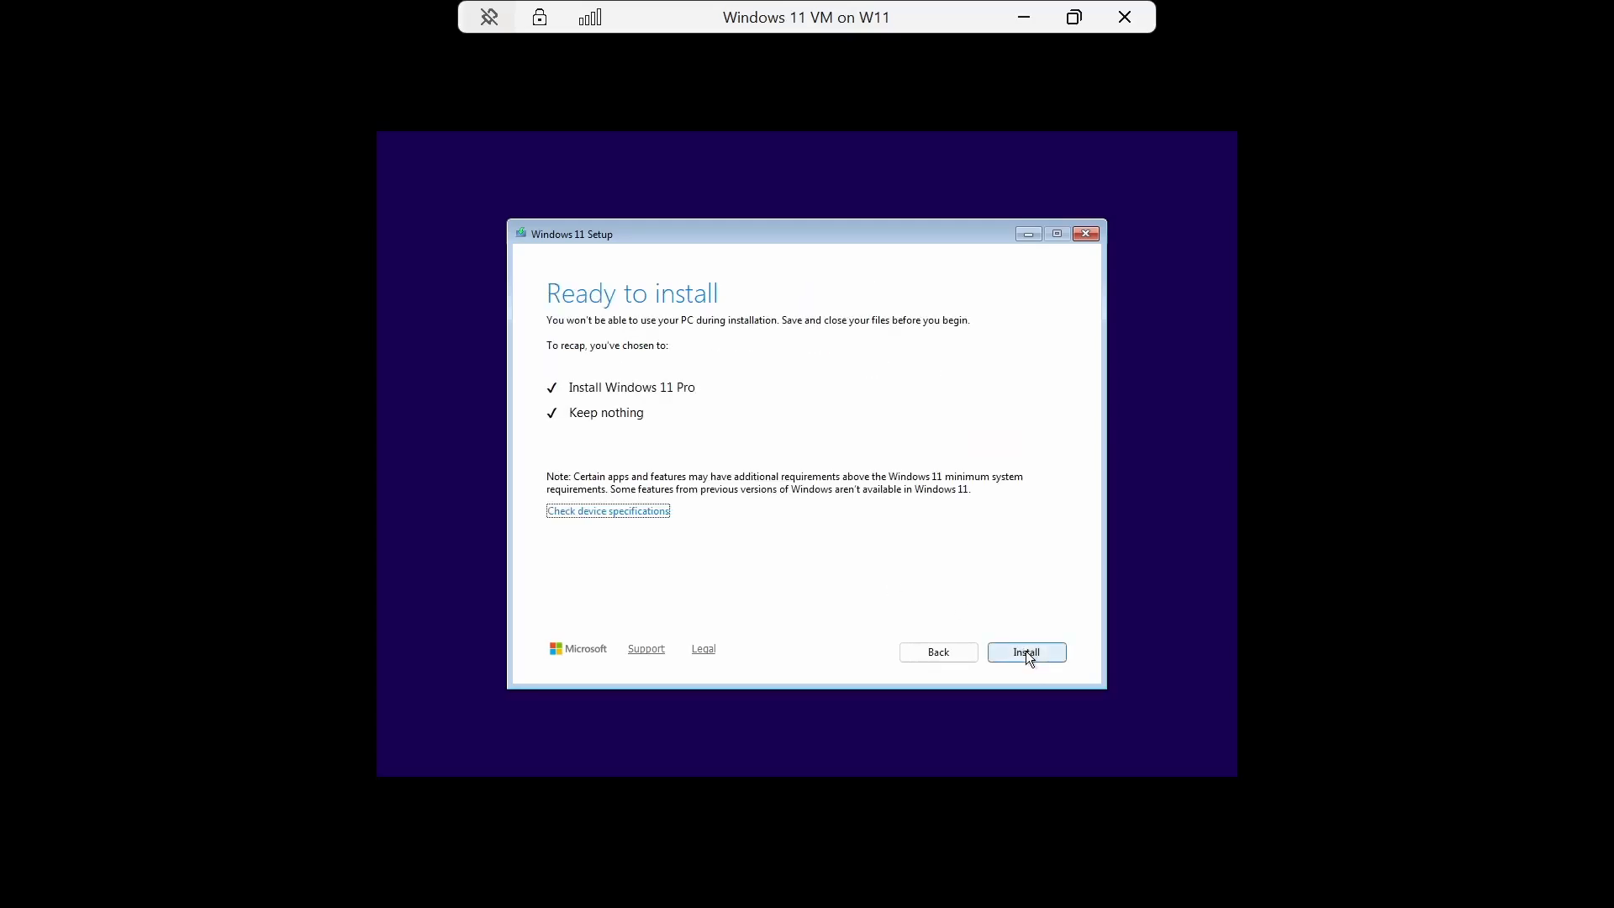
{"action": "left_click", "coordinate": [1029, 655]}
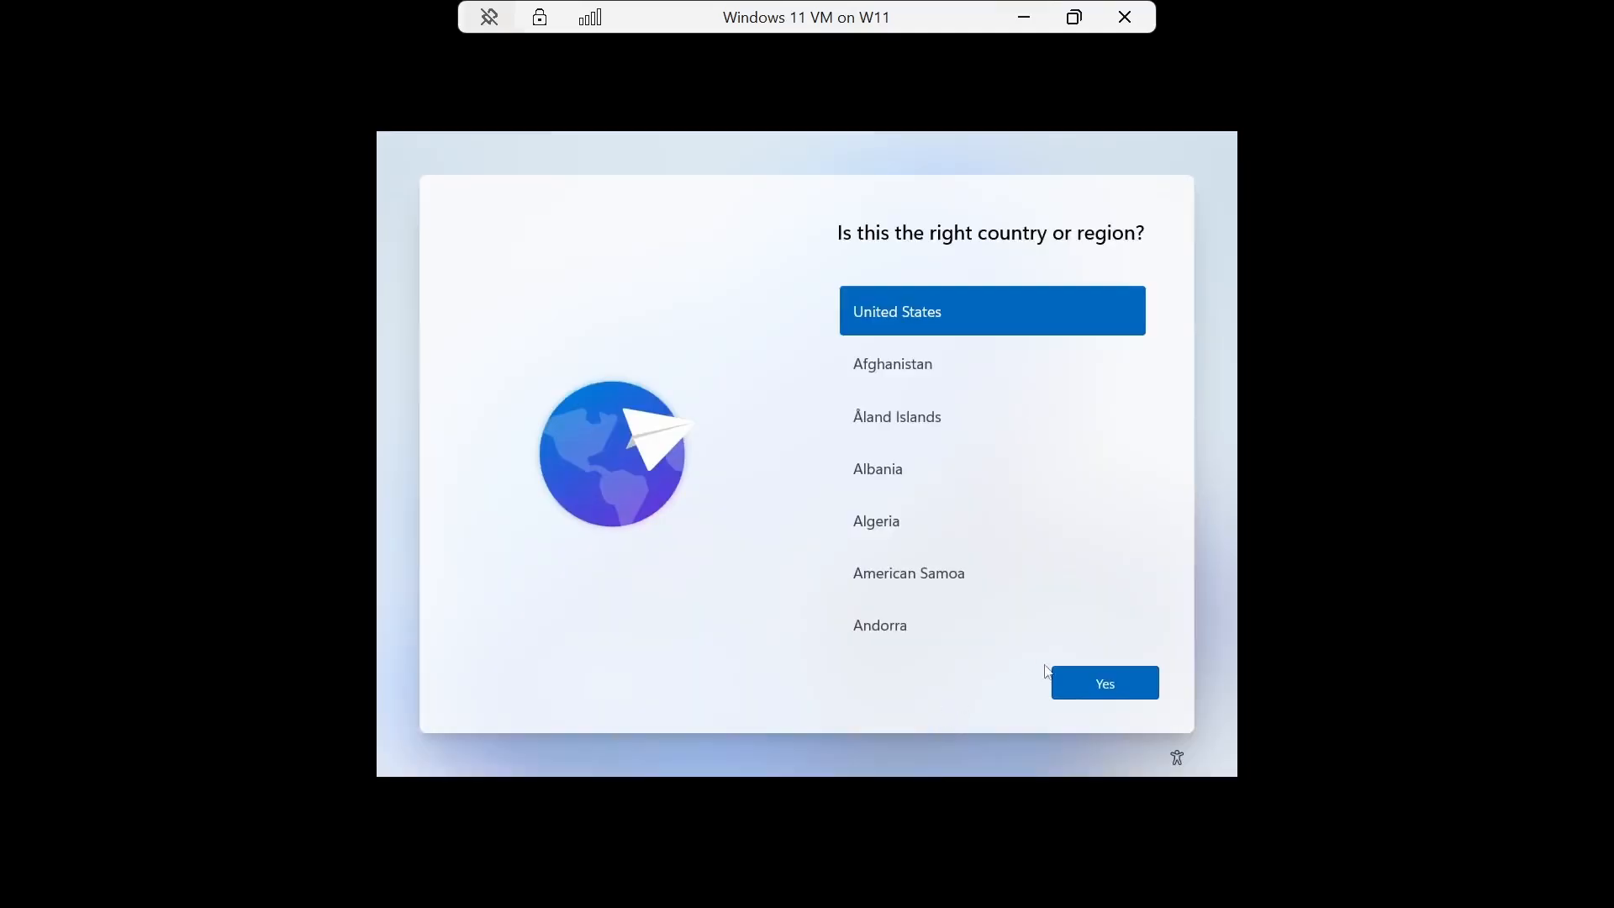
Confirm United States as the region and the suggested keyboard layout, skipping a second layout
{"action": "left_click", "coordinate": [1109, 679]}
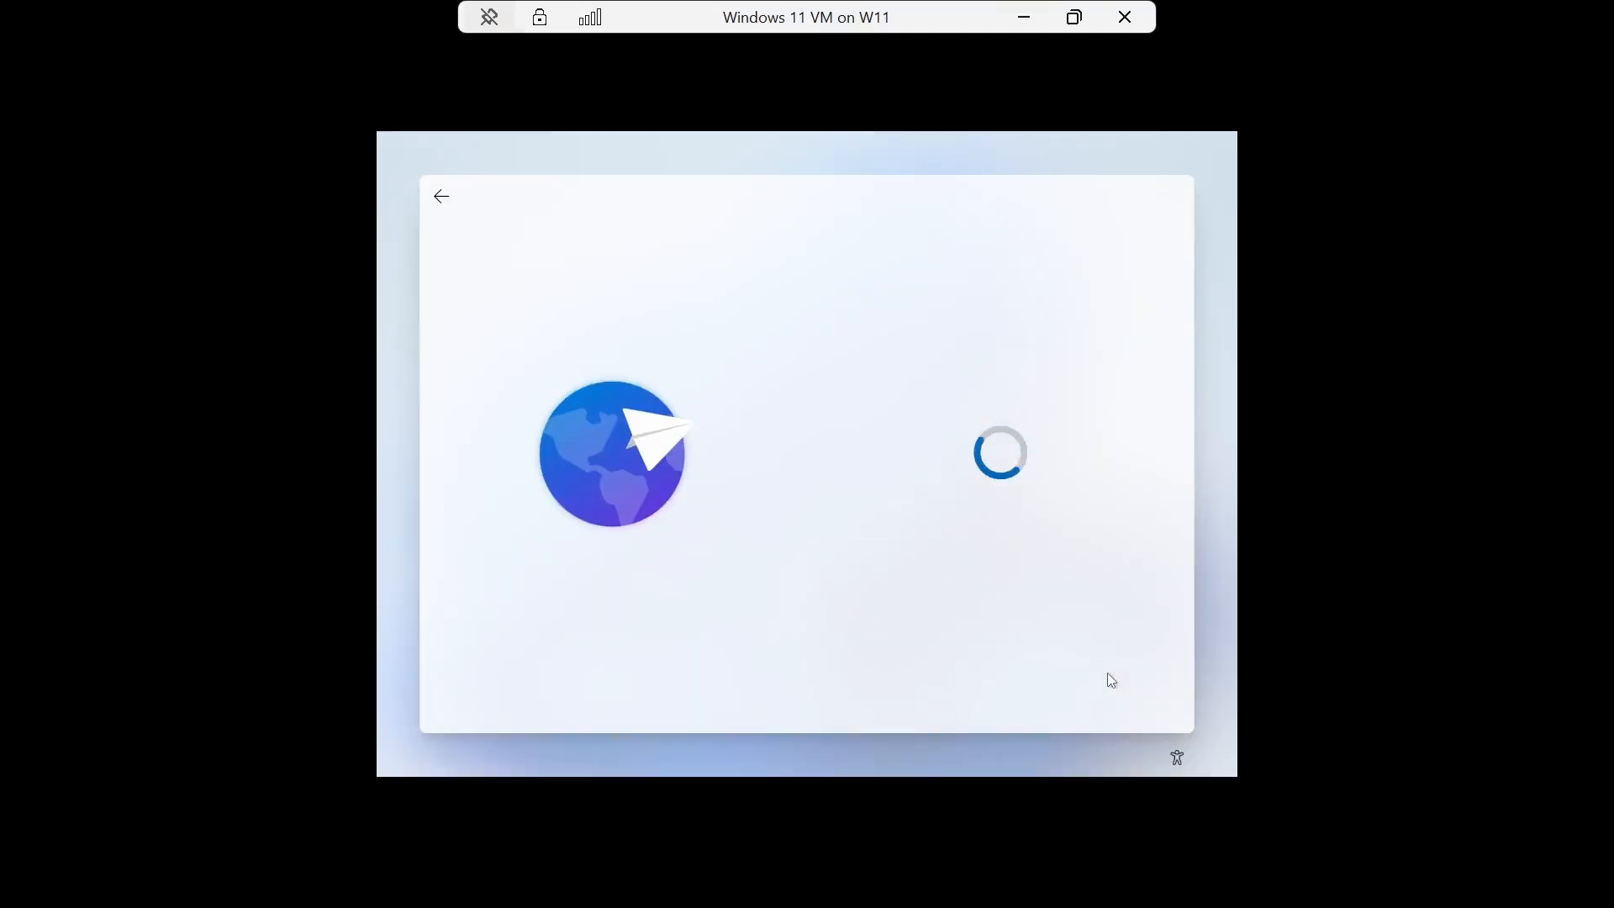
{"action": "left_click", "coordinate": [1106, 672]}
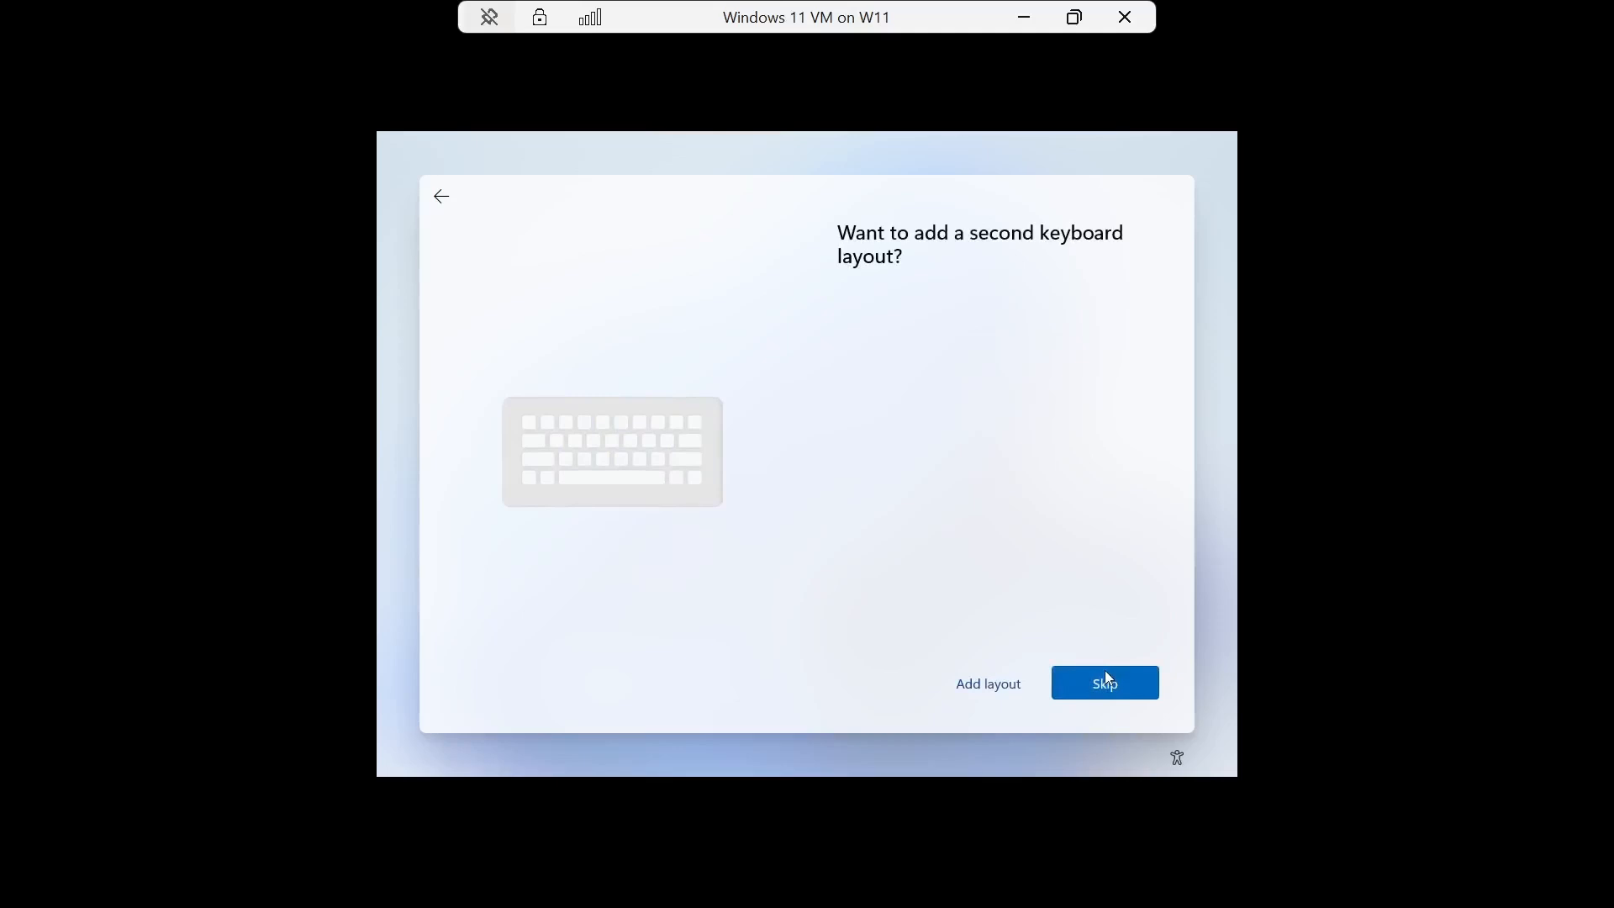
{"action": "left_click", "coordinate": [1091, 684]}
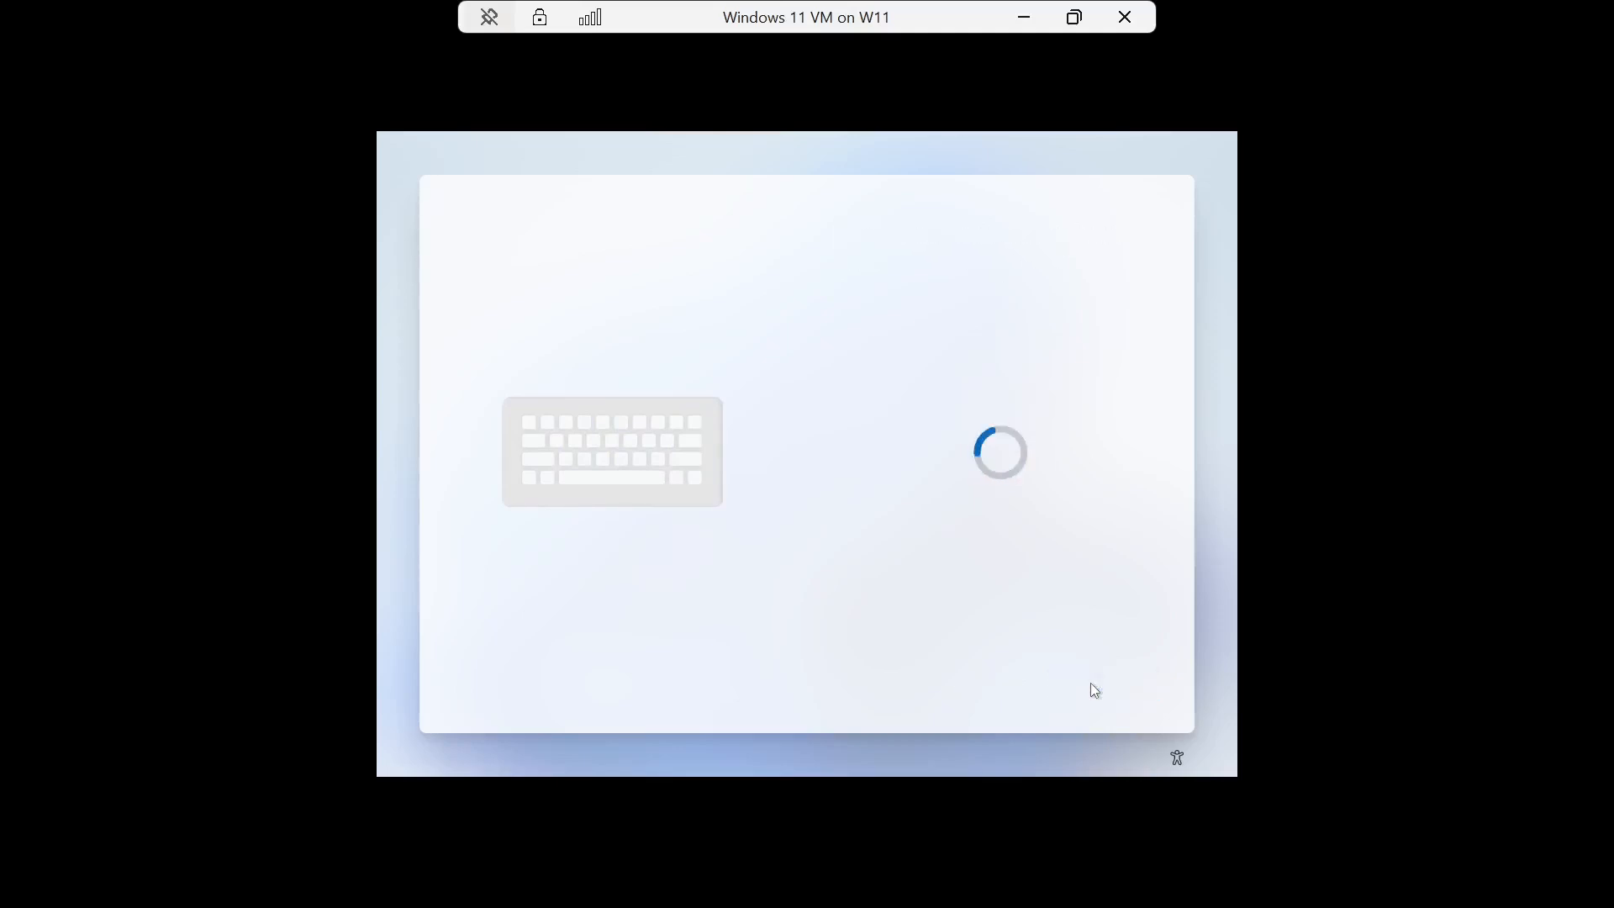
Set up the device for personal use and decline the Microsoft 365 Personal trial and the Microsoft 365 Basic offer
{"action": "left_click", "coordinate": [993, 691]}
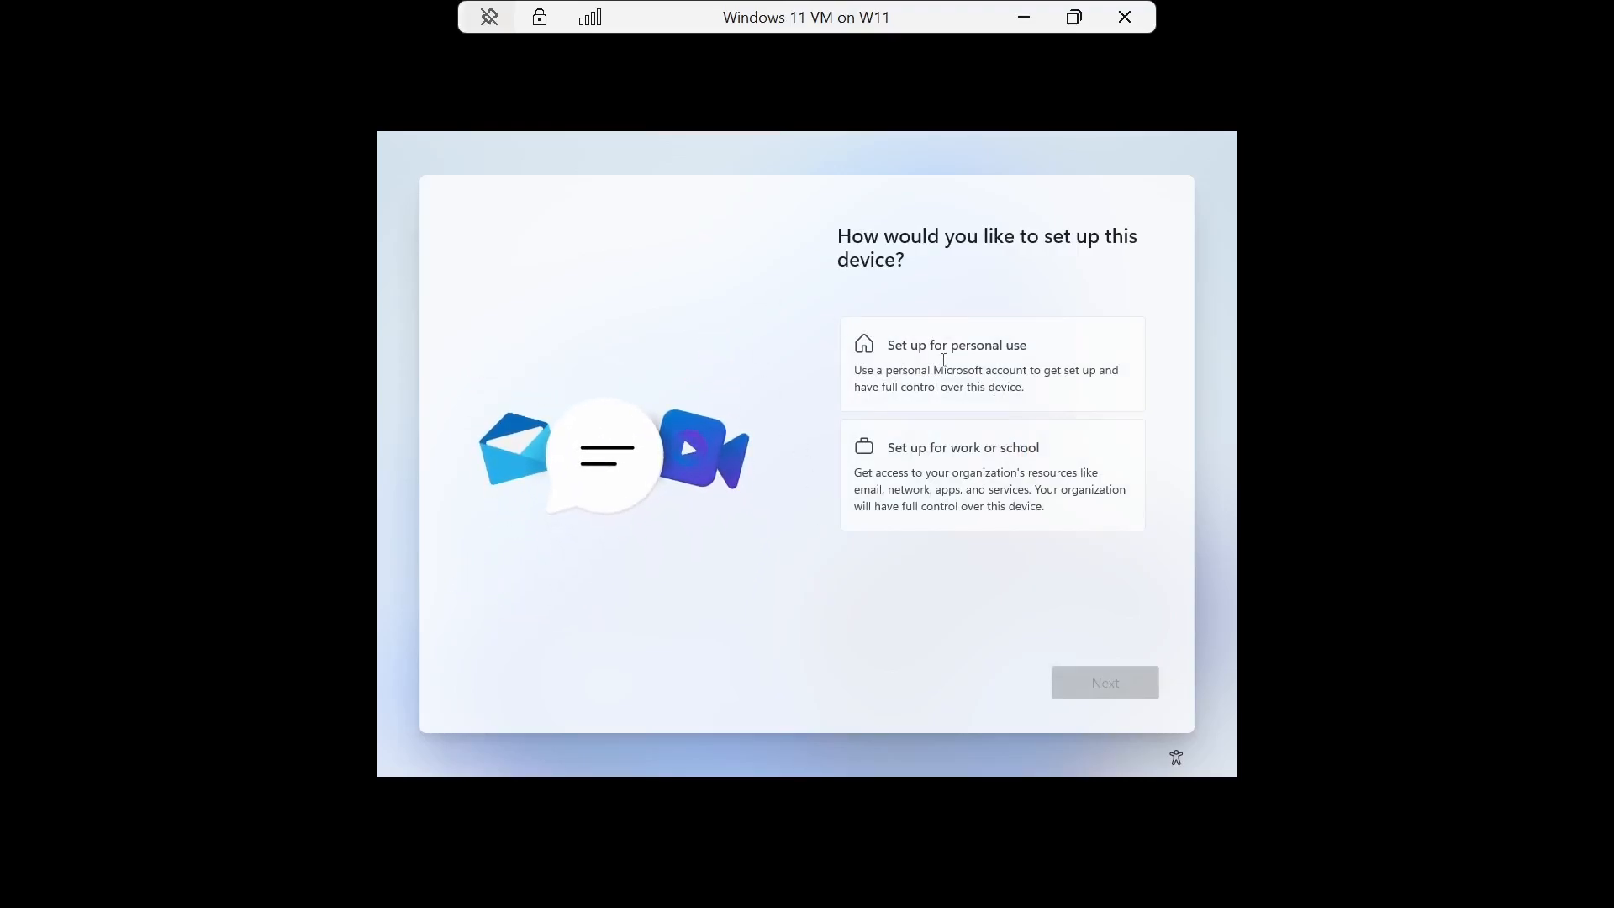
{"action": "left_click", "coordinate": [949, 360]}
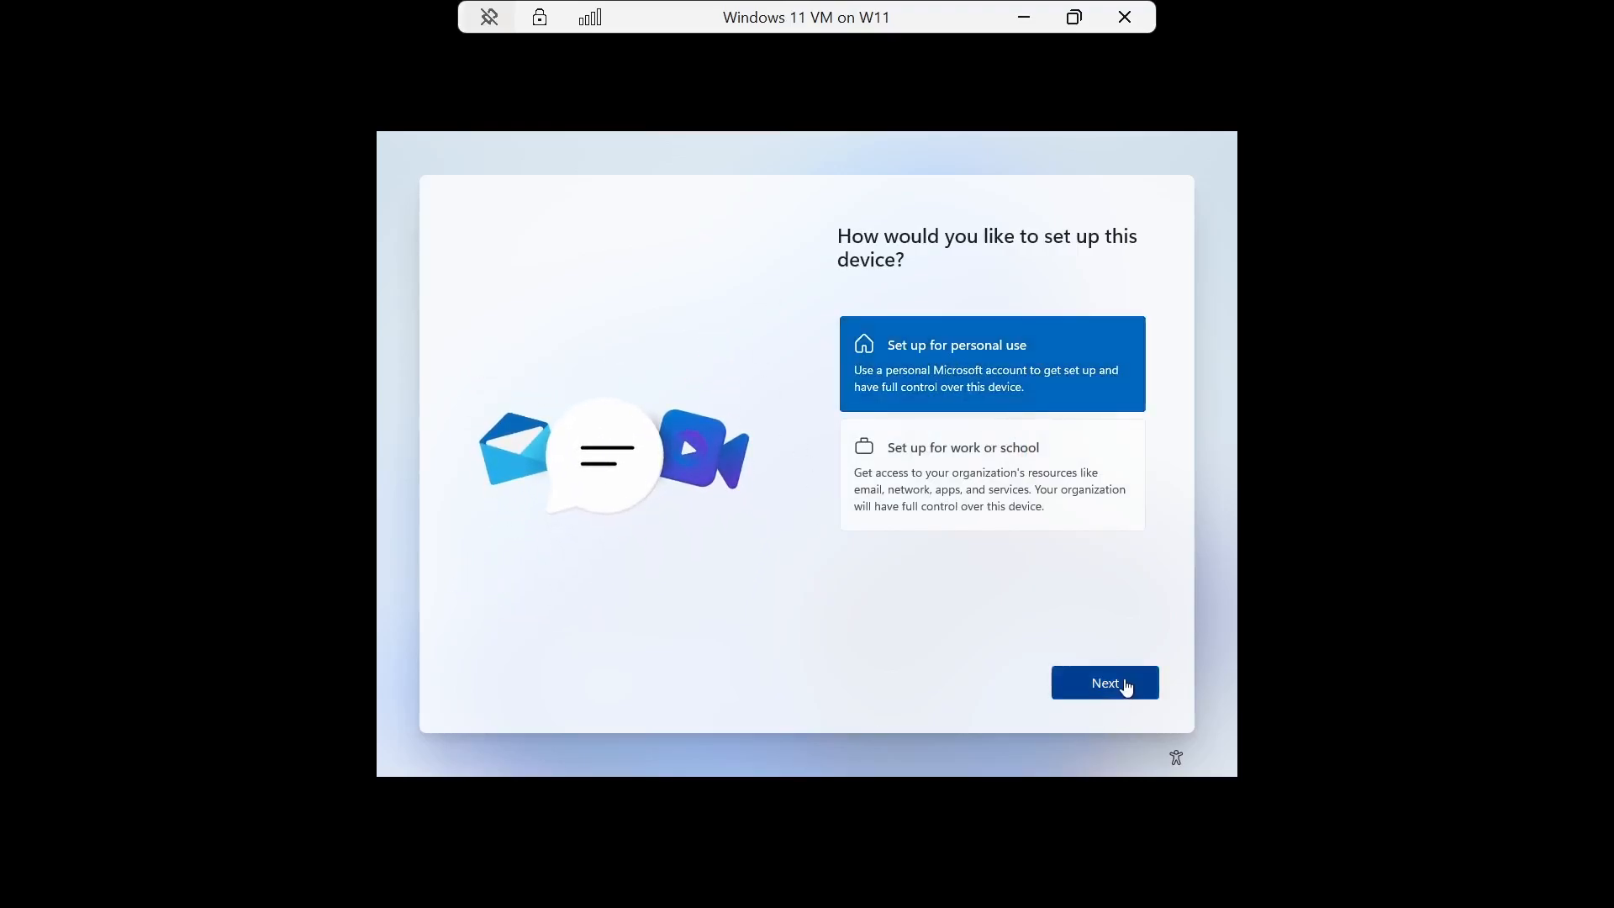
{"action": "left_click", "coordinate": [1124, 684]}
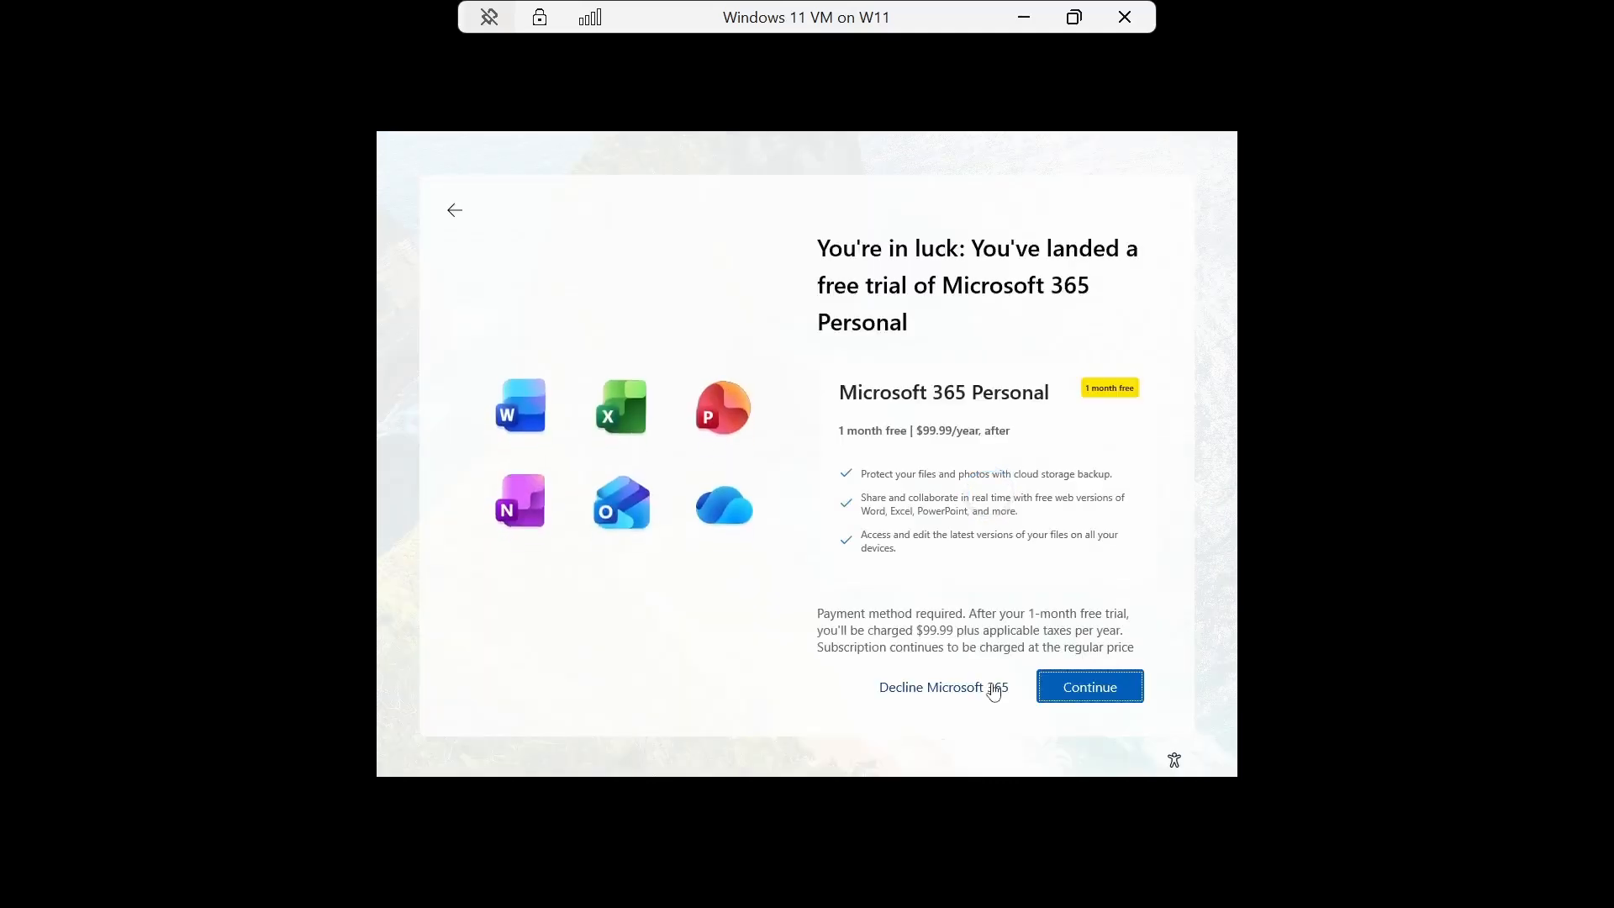
{"action": "left_click", "coordinate": [993, 689]}
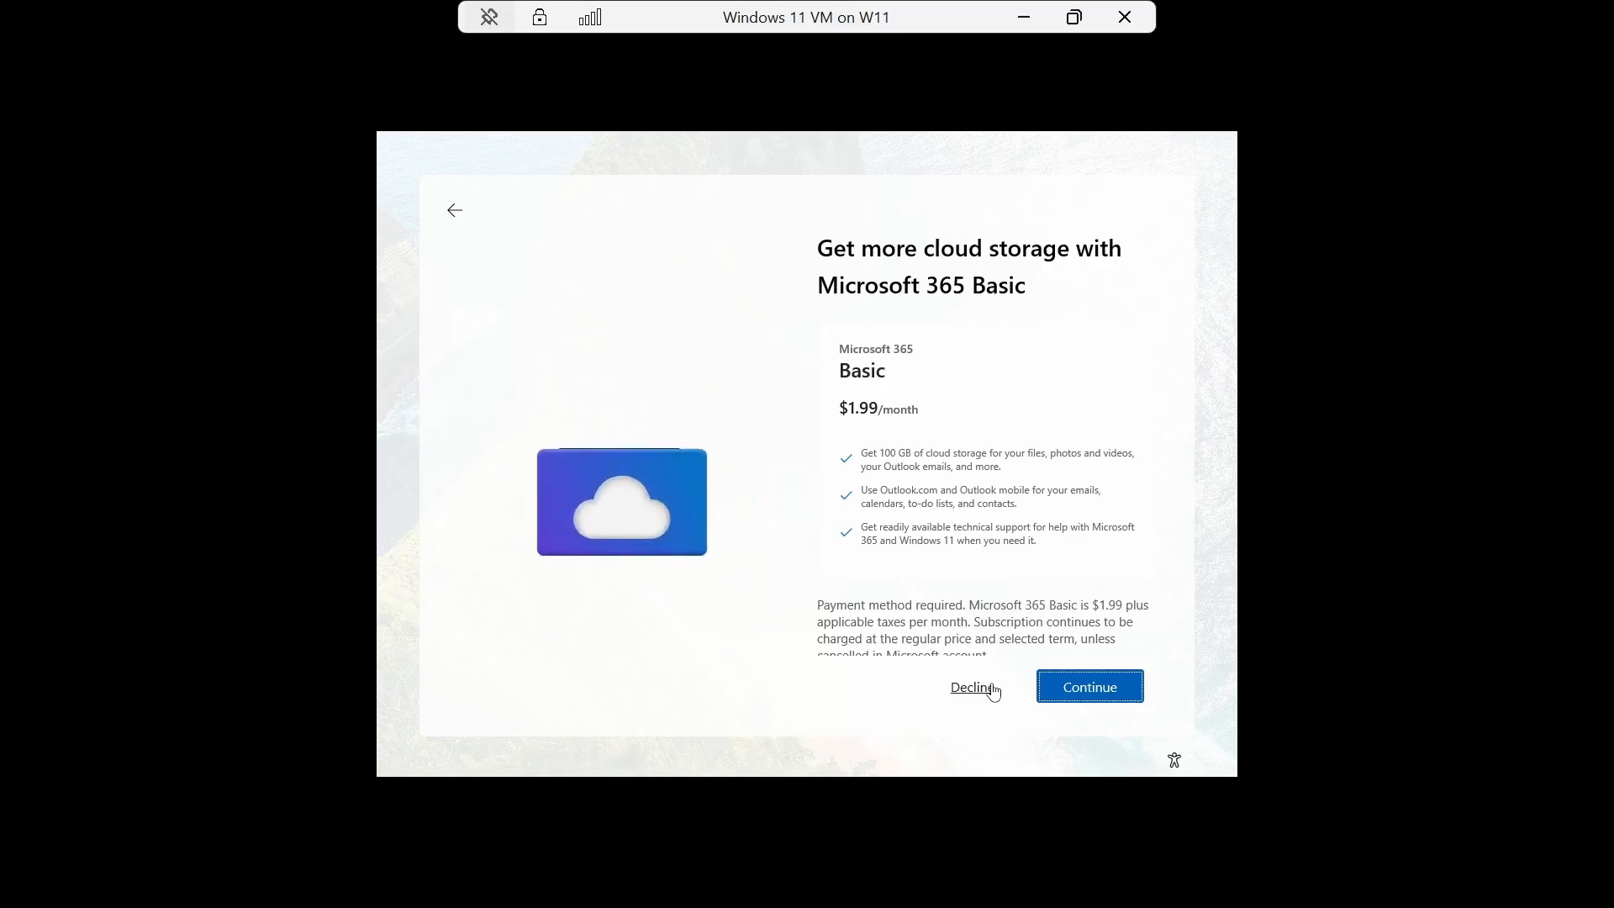
{"action": "left_click", "coordinate": [988, 685]}
{"action": "left_click", "coordinate": [968, 666]}
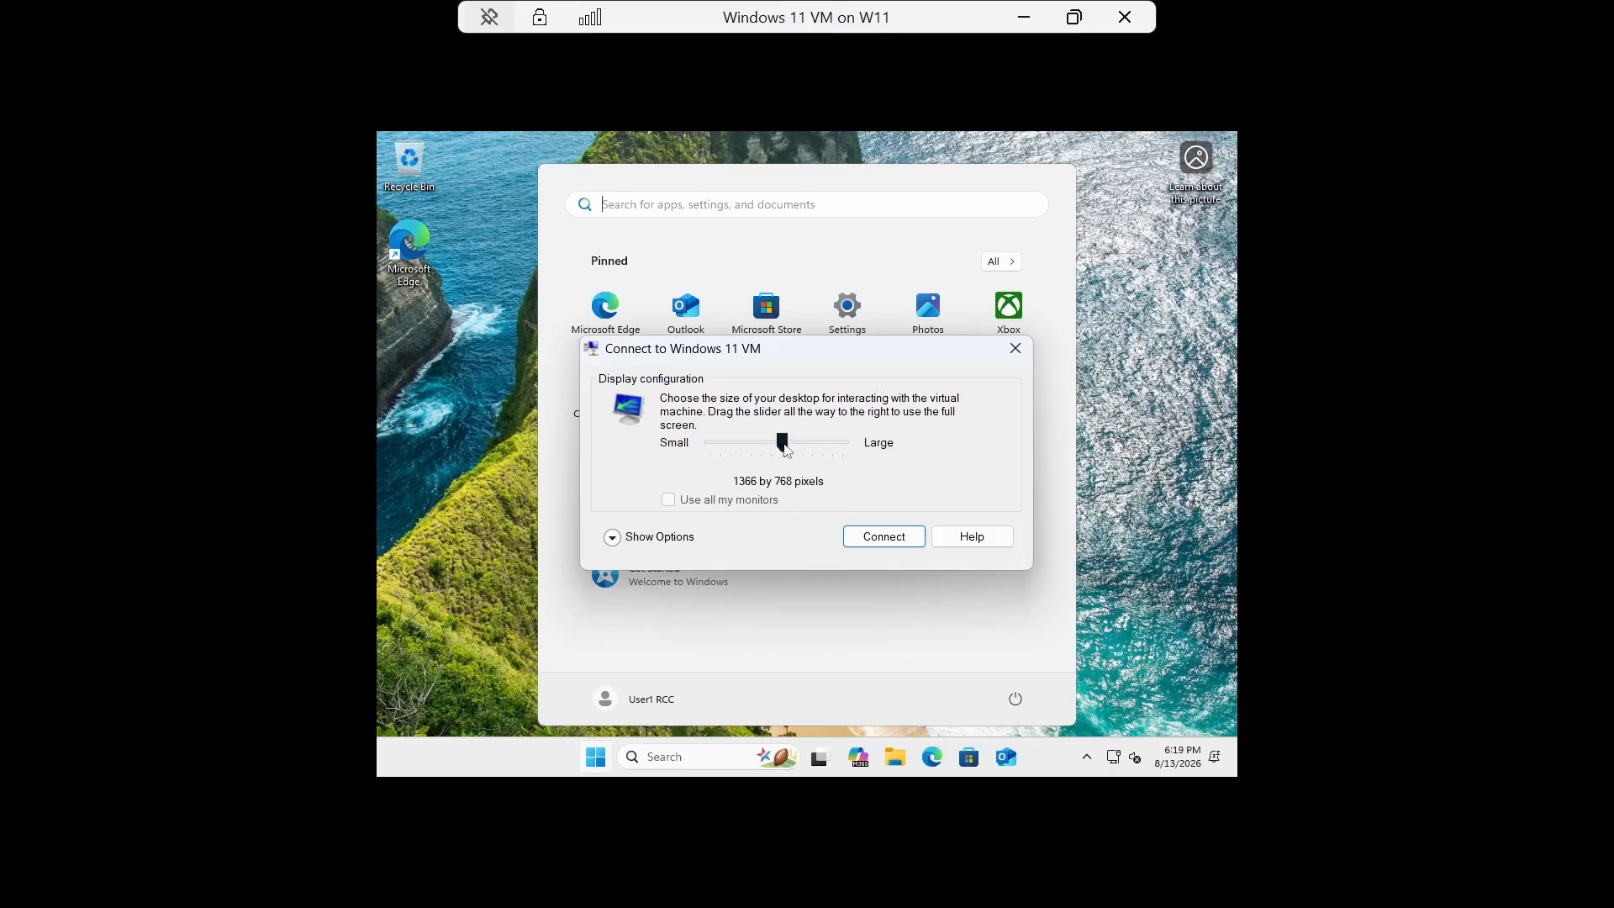
Connect to the virtual machine with a 1920 by 1080 pixel desktop, and turn off its enhanced session
{"action": "left_click_drag", "start_coordinate": [784, 447], "coordinate": [830, 449]}
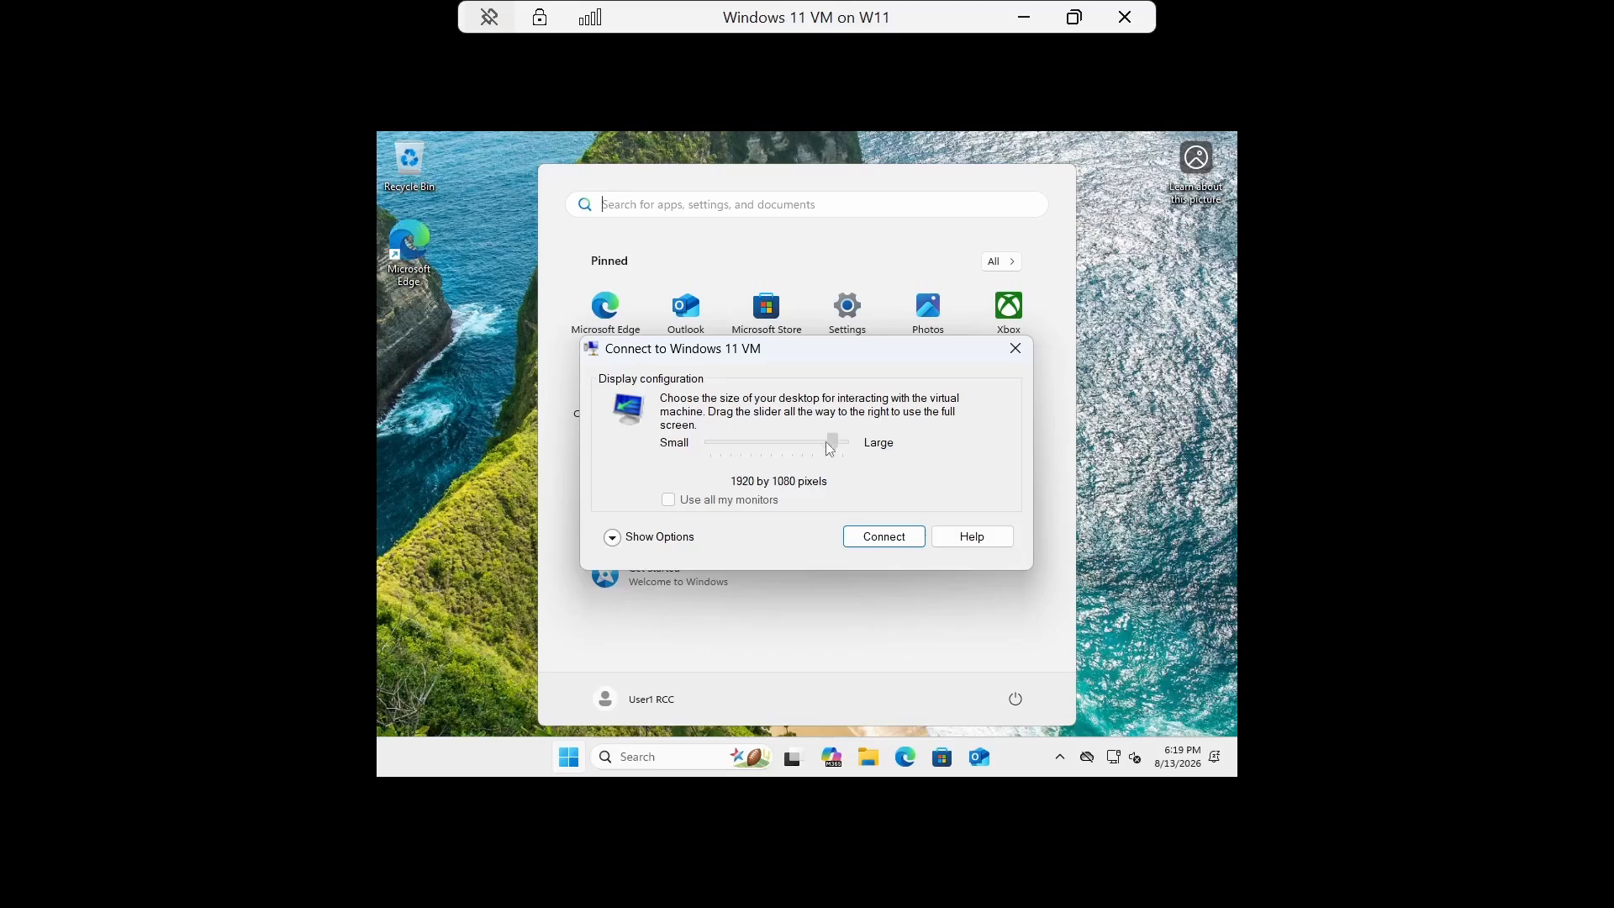
{"action": "left_click", "coordinate": [884, 542]}
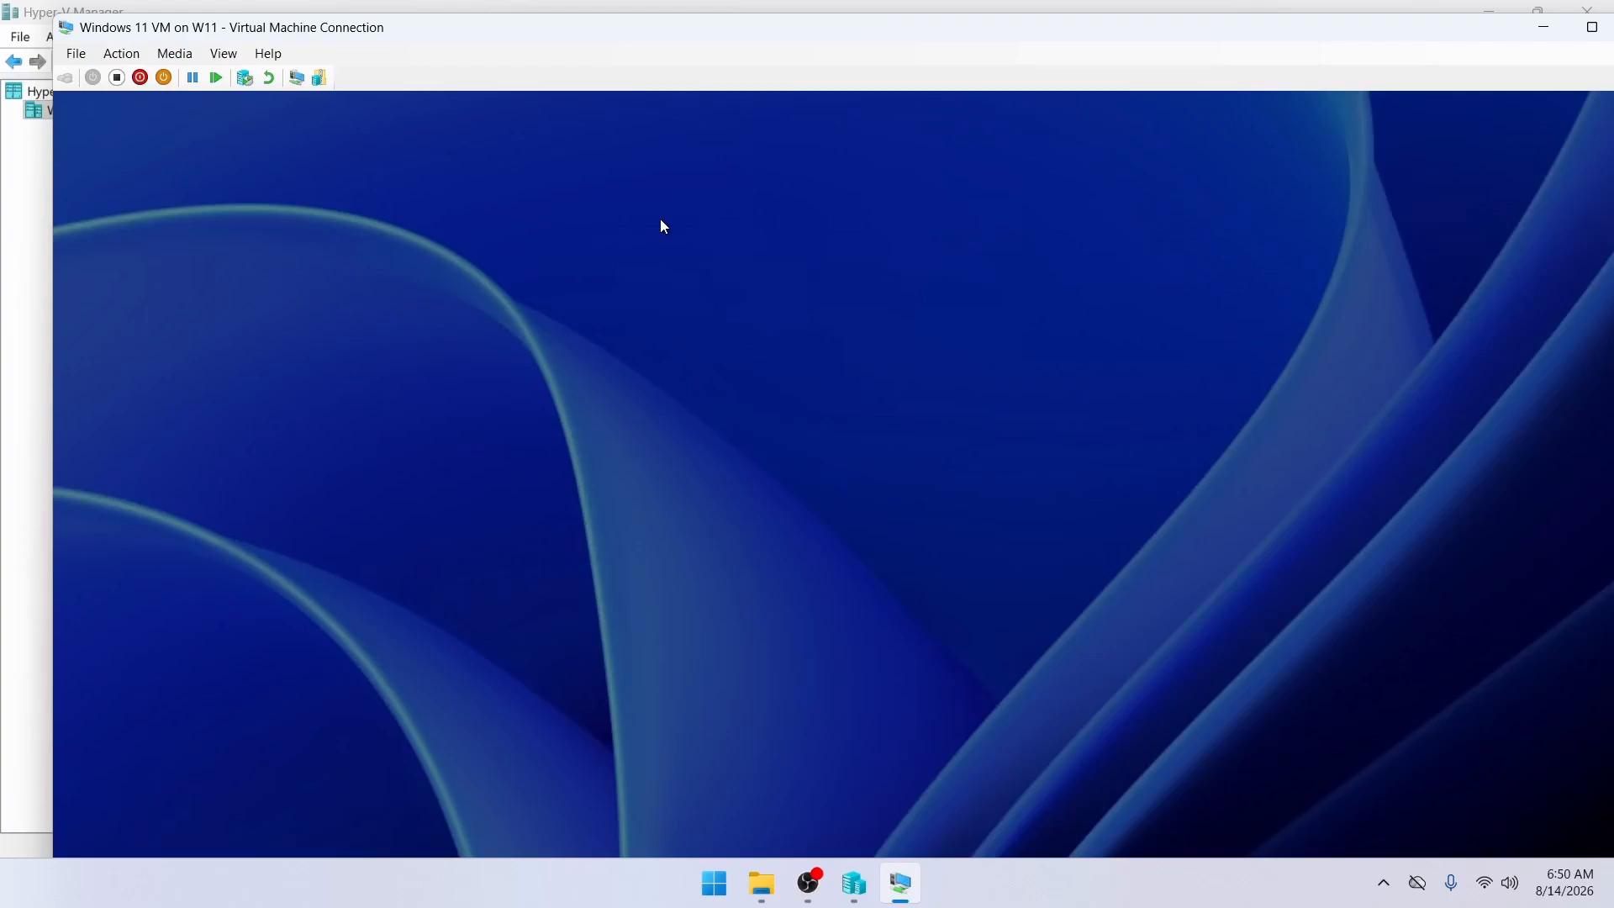
{"action": "left_click", "coordinate": [223, 53]}
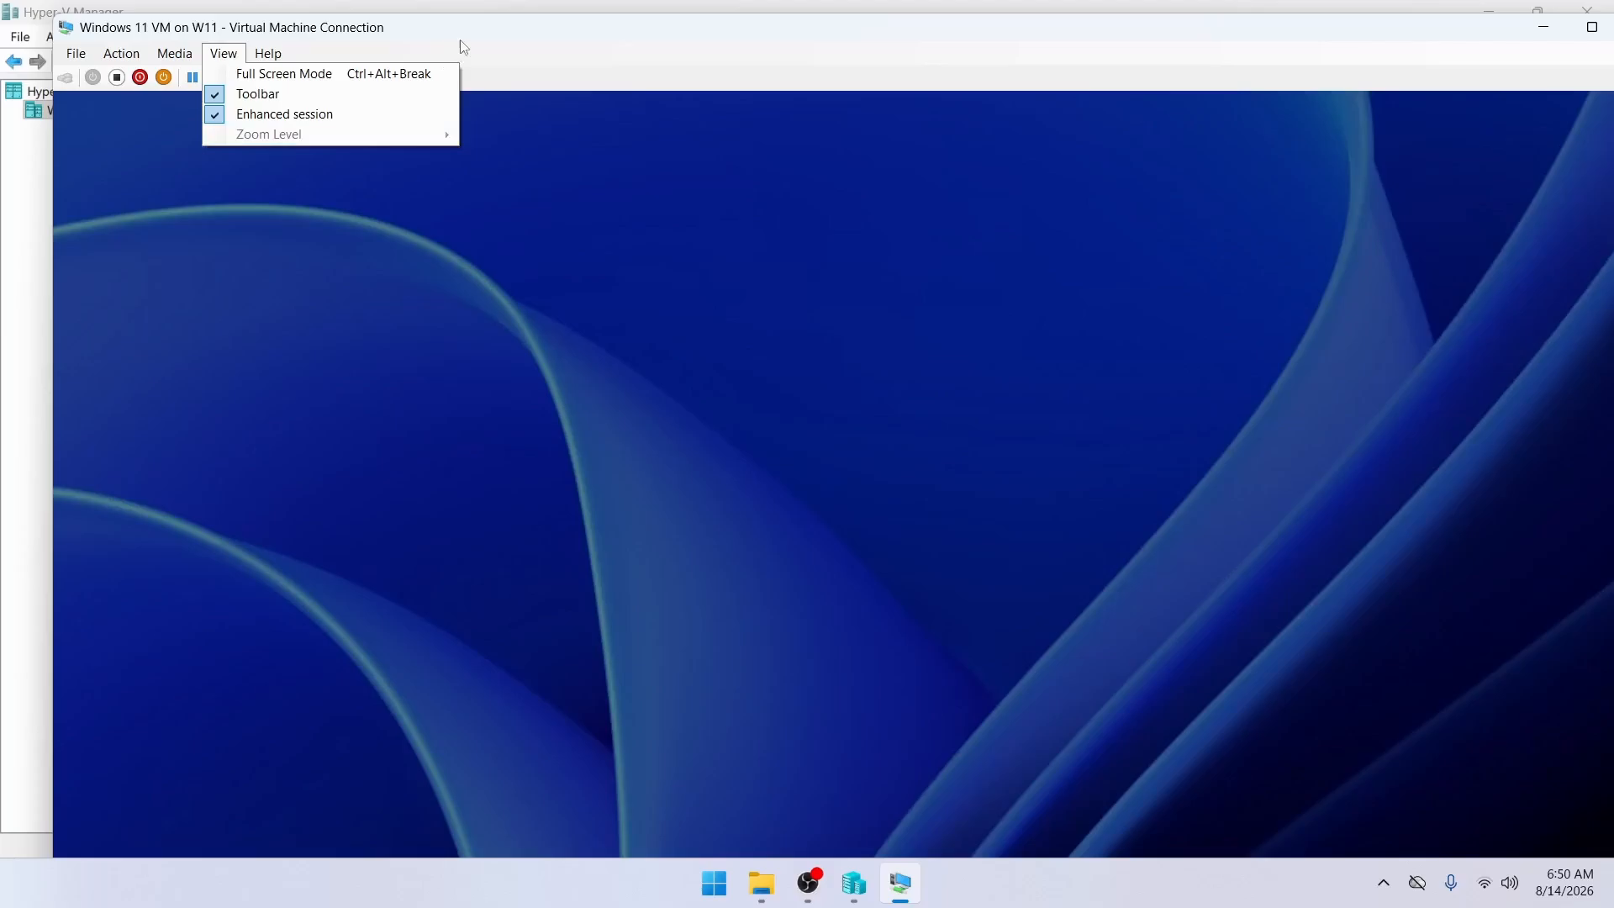
{"action": "left_click_drag", "start_coordinate": [463, 14], "coordinate": [463, 18]}
{"action": "left_click", "coordinate": [223, 57]}
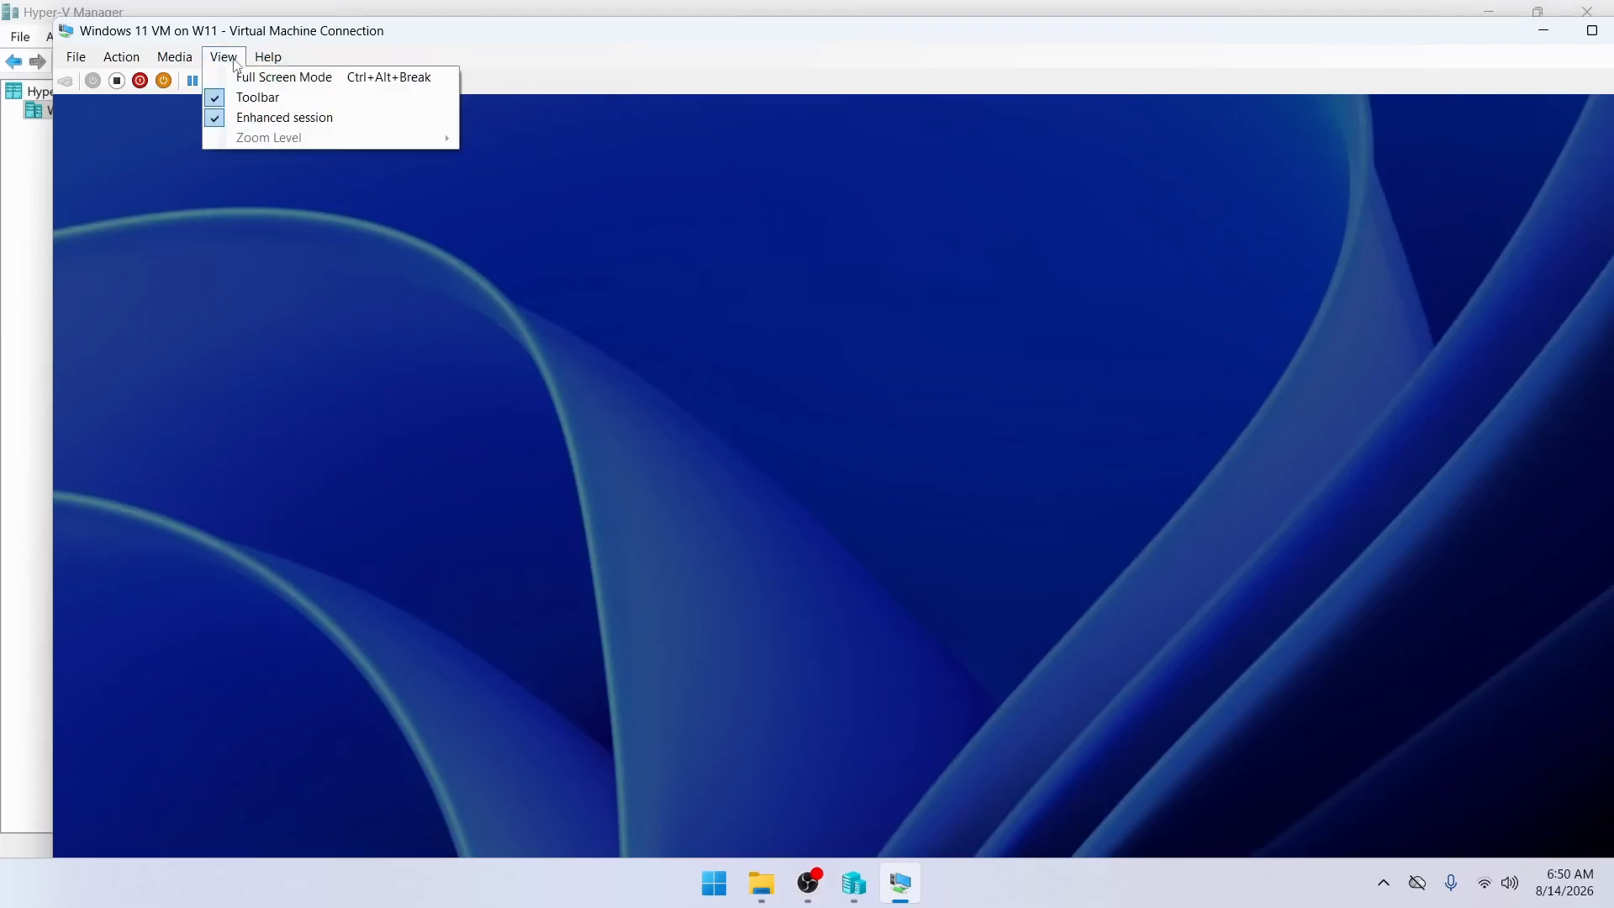
{"action": "left_click", "coordinate": [272, 121]}
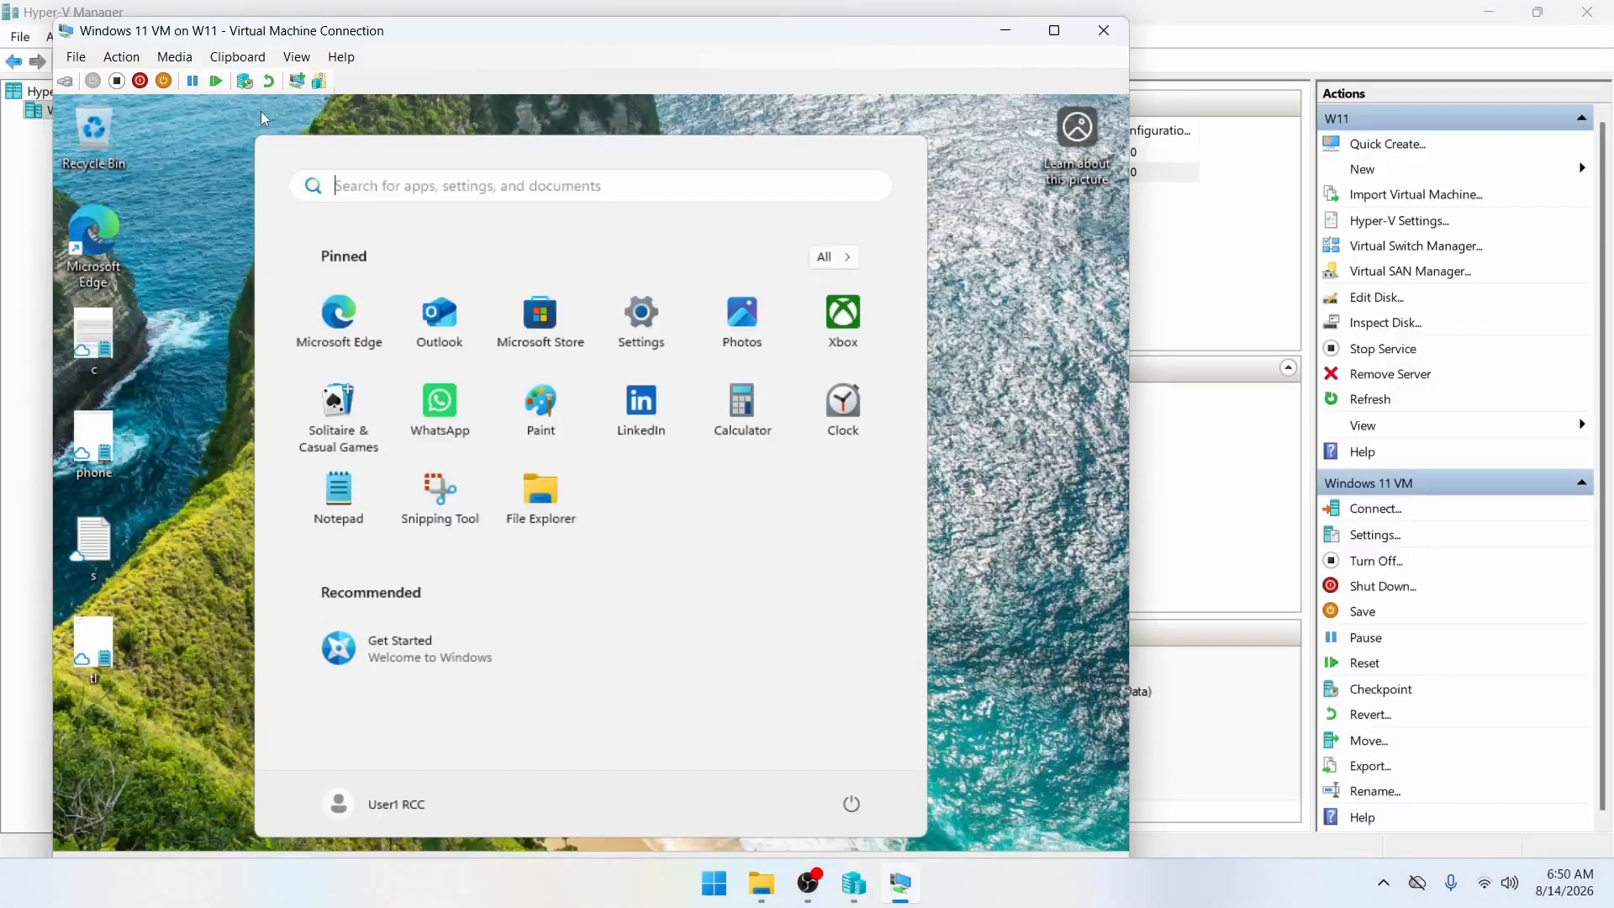
In the virtual machine's account sign-in options, turn off allowing only Windows Hello sign-in for Microsoft accounts, and close Settings
{"action": "left_click", "coordinate": [1053, 31]}
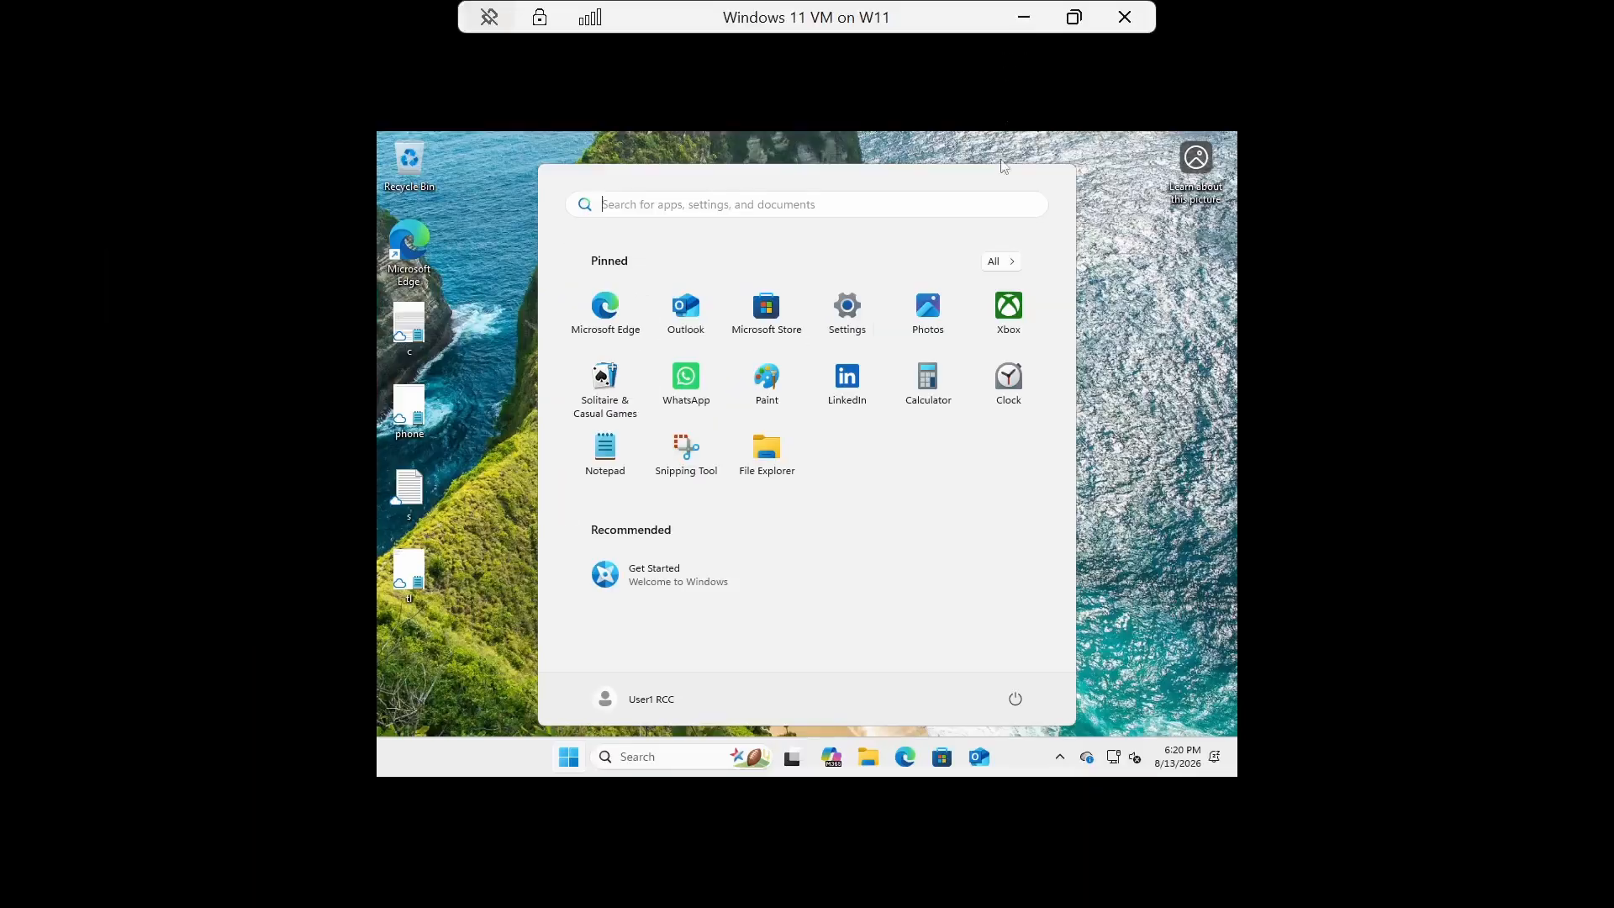
{"action": "right_click", "coordinate": [569, 756]}
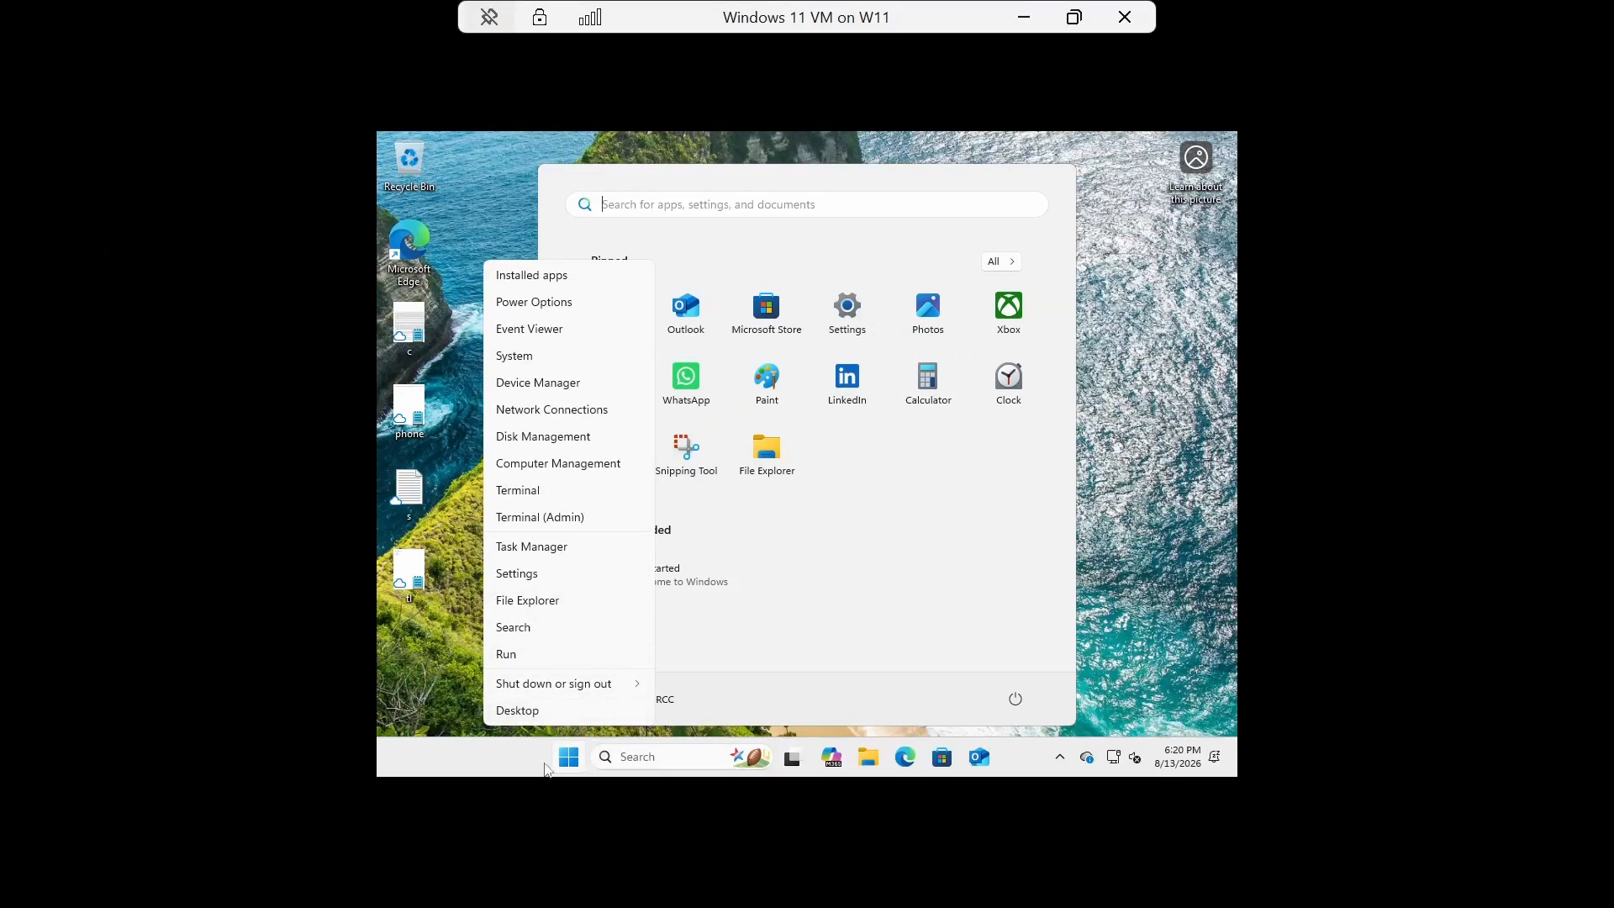
{"action": "left_click", "coordinate": [538, 573]}
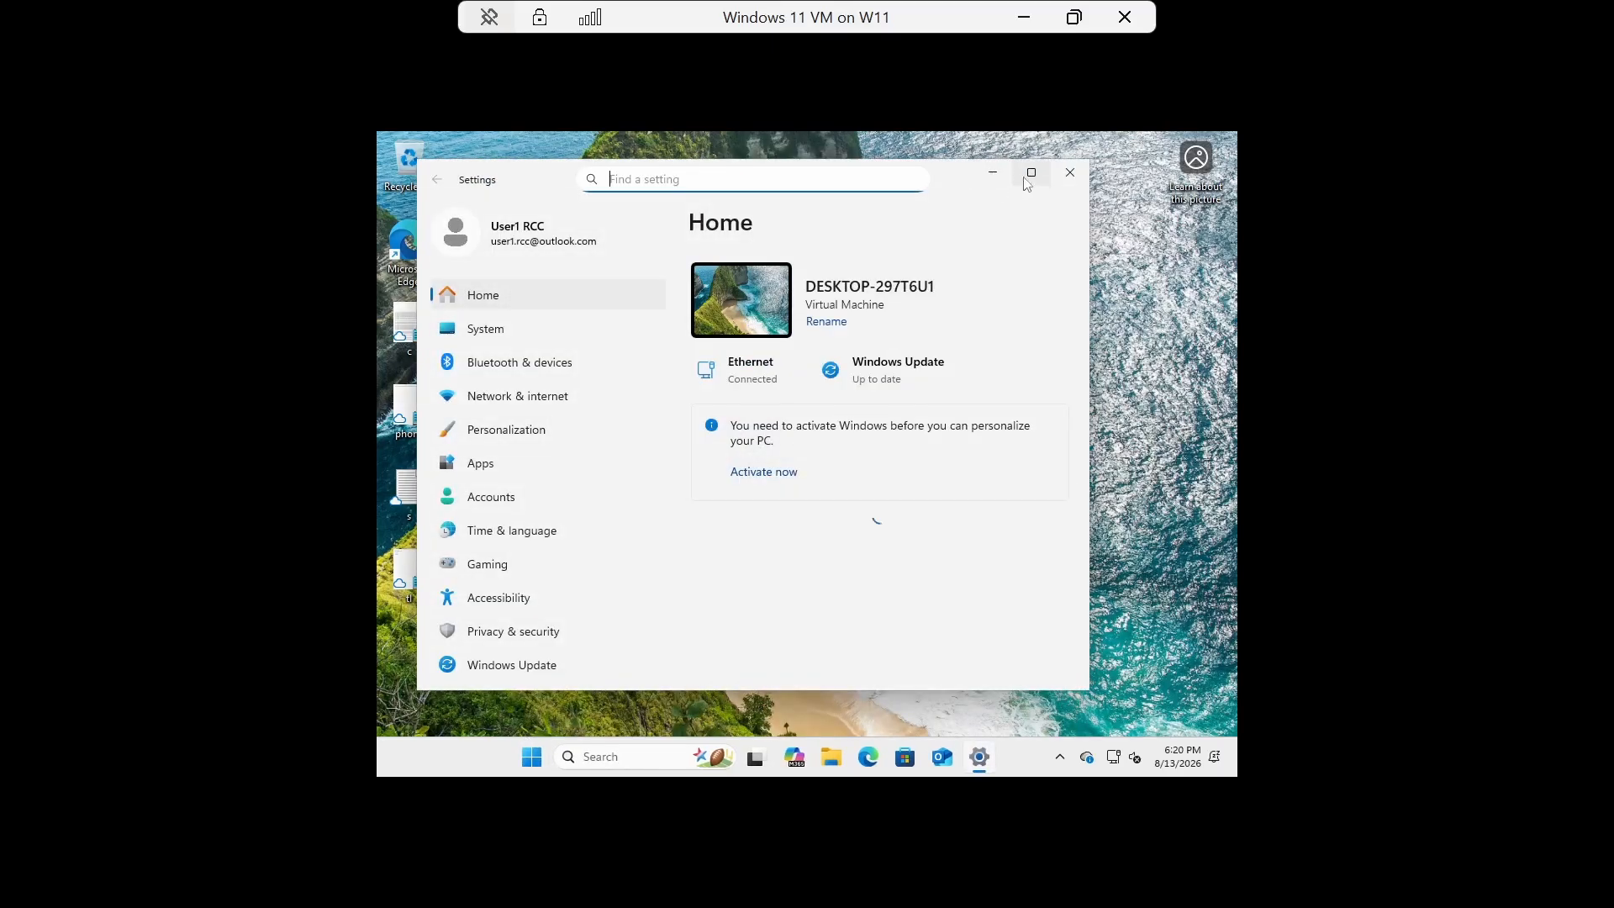
{"action": "left_click", "coordinate": [1031, 172]}
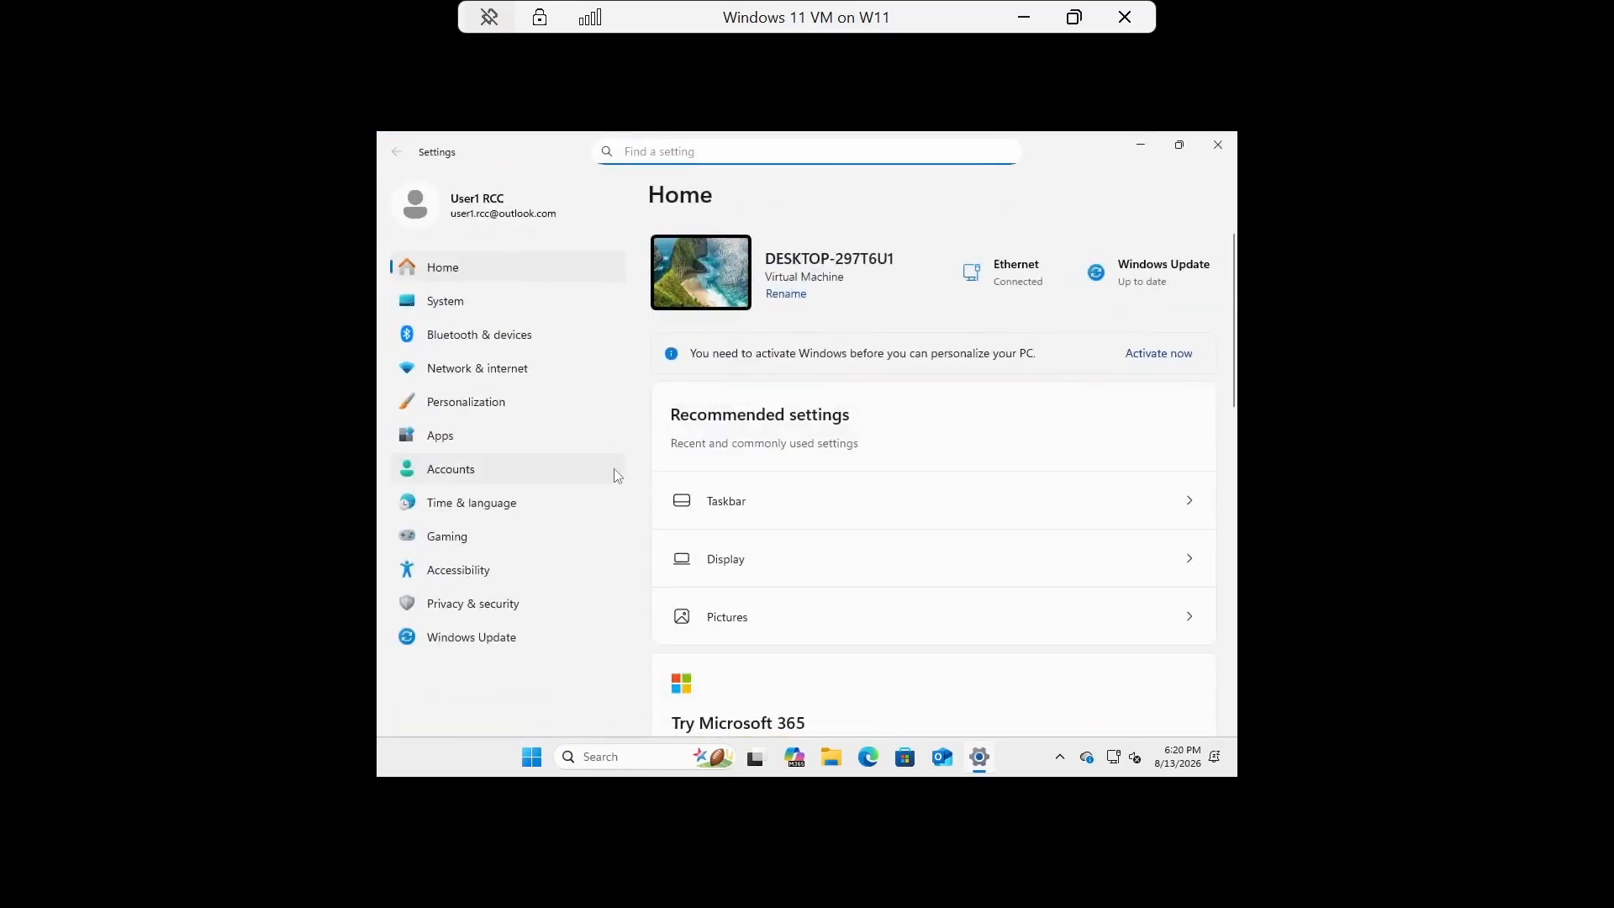
{"action": "left_click", "coordinate": [451, 470]}
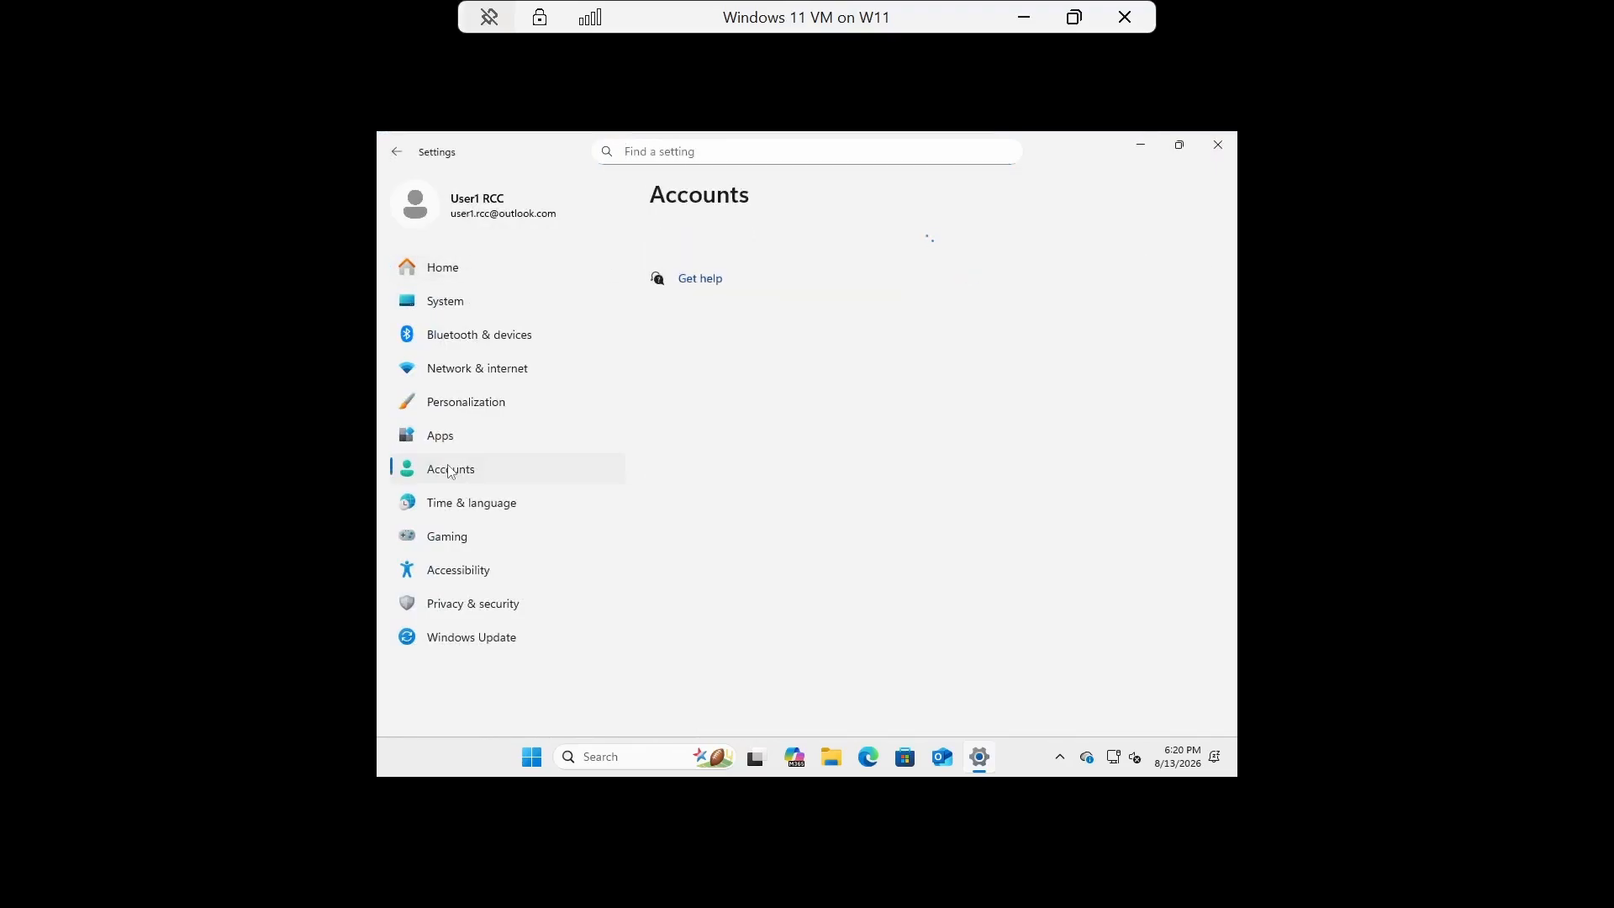
{"action": "scroll", "coordinate": [996, 416], "scroll_direction": "down", "scroll_amount": 5}
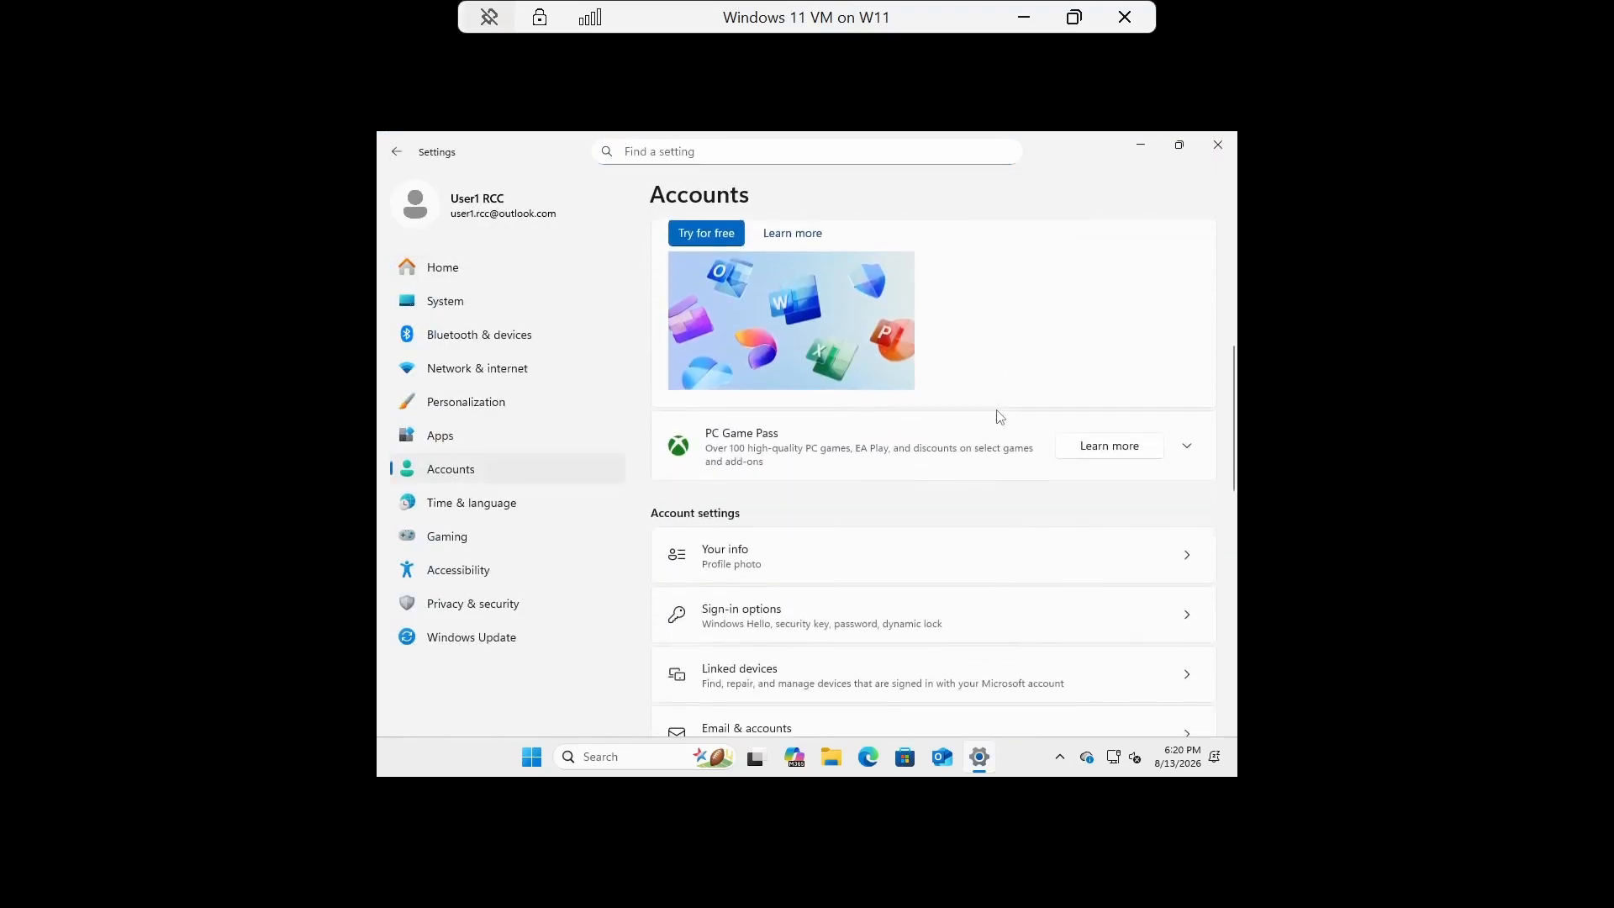
{"action": "scroll", "coordinate": [996, 416], "scroll_direction": "down", "scroll_amount": 2}
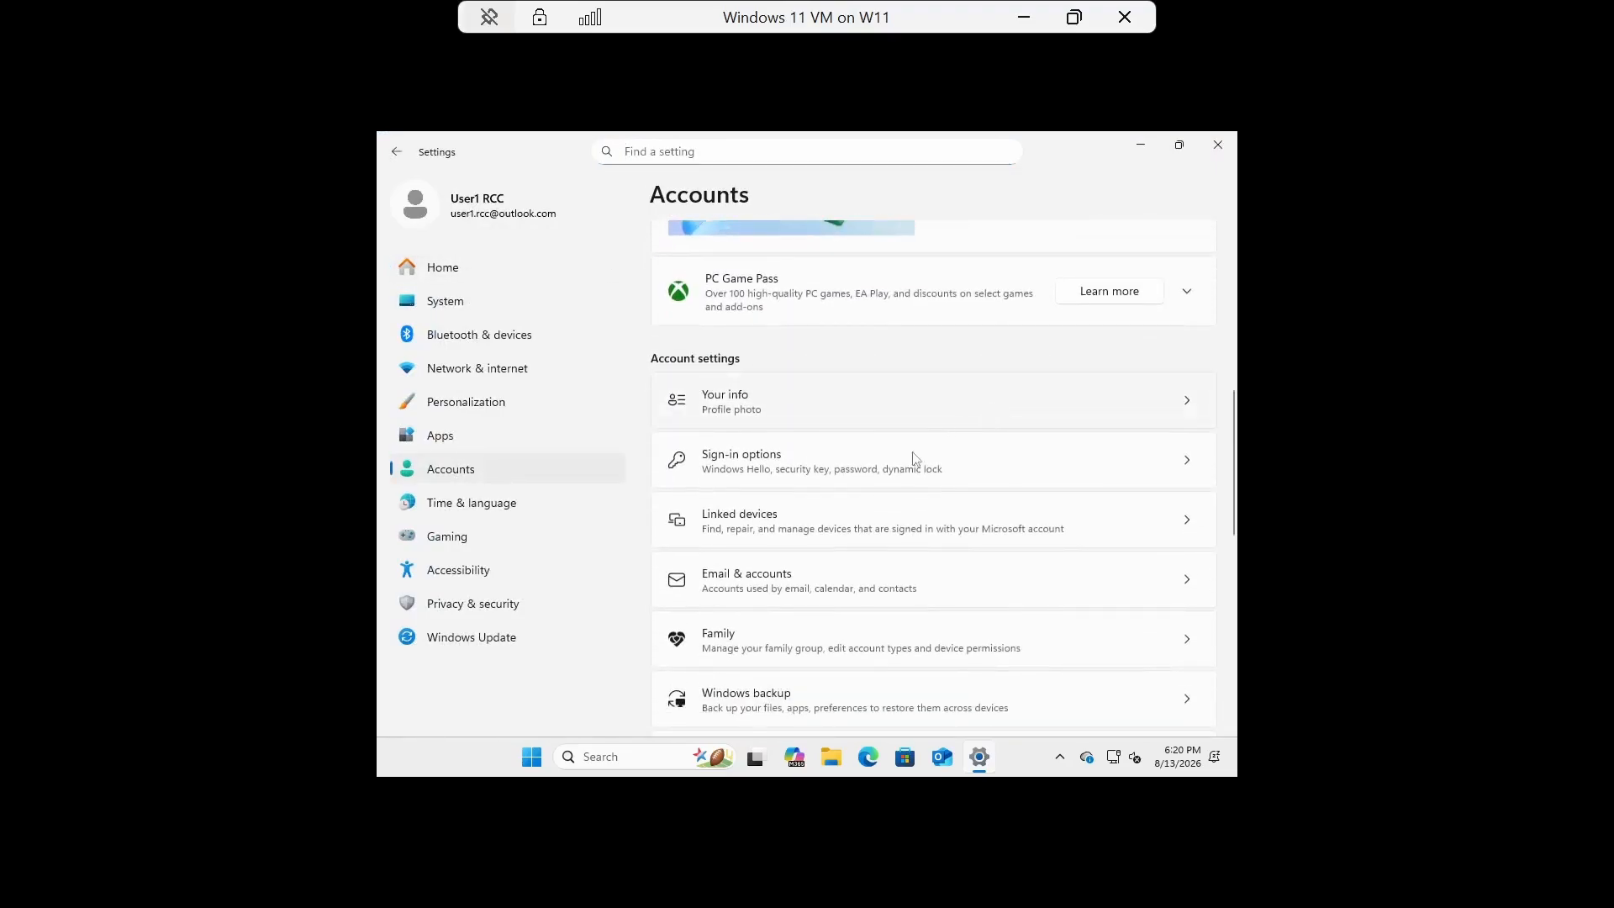
{"action": "left_click", "coordinate": [1186, 464]}
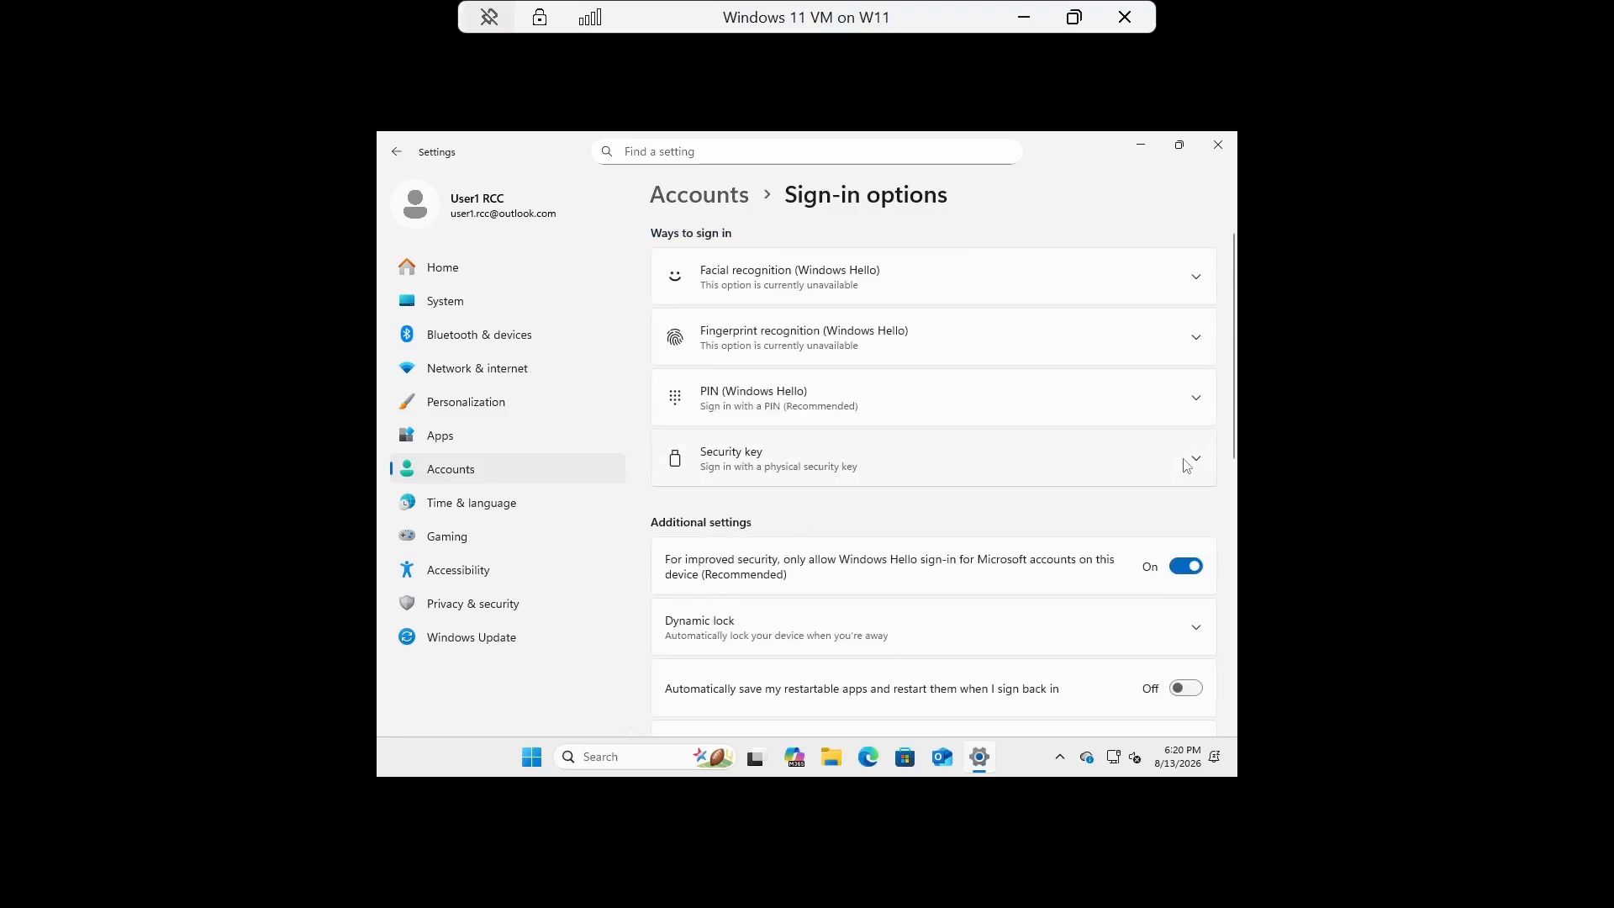
{"action": "scroll", "coordinate": [1185, 465], "scroll_direction": "down", "scroll_amount": 2}
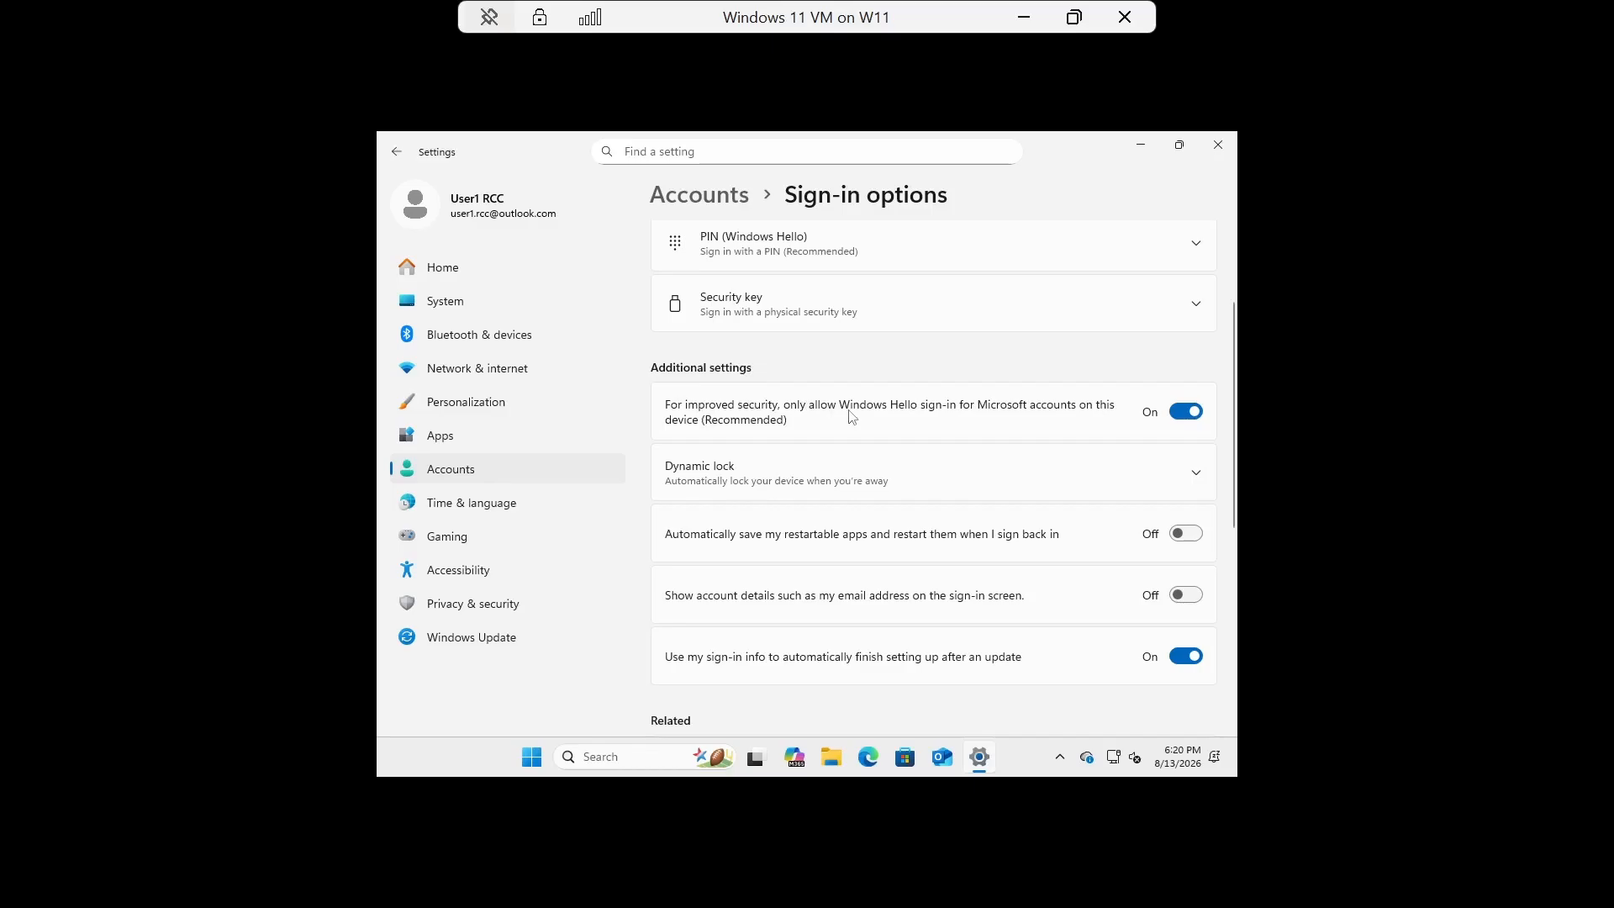
{"action": "left_click", "coordinate": [1184, 416]}
{"action": "left_click", "coordinate": [1220, 145]}
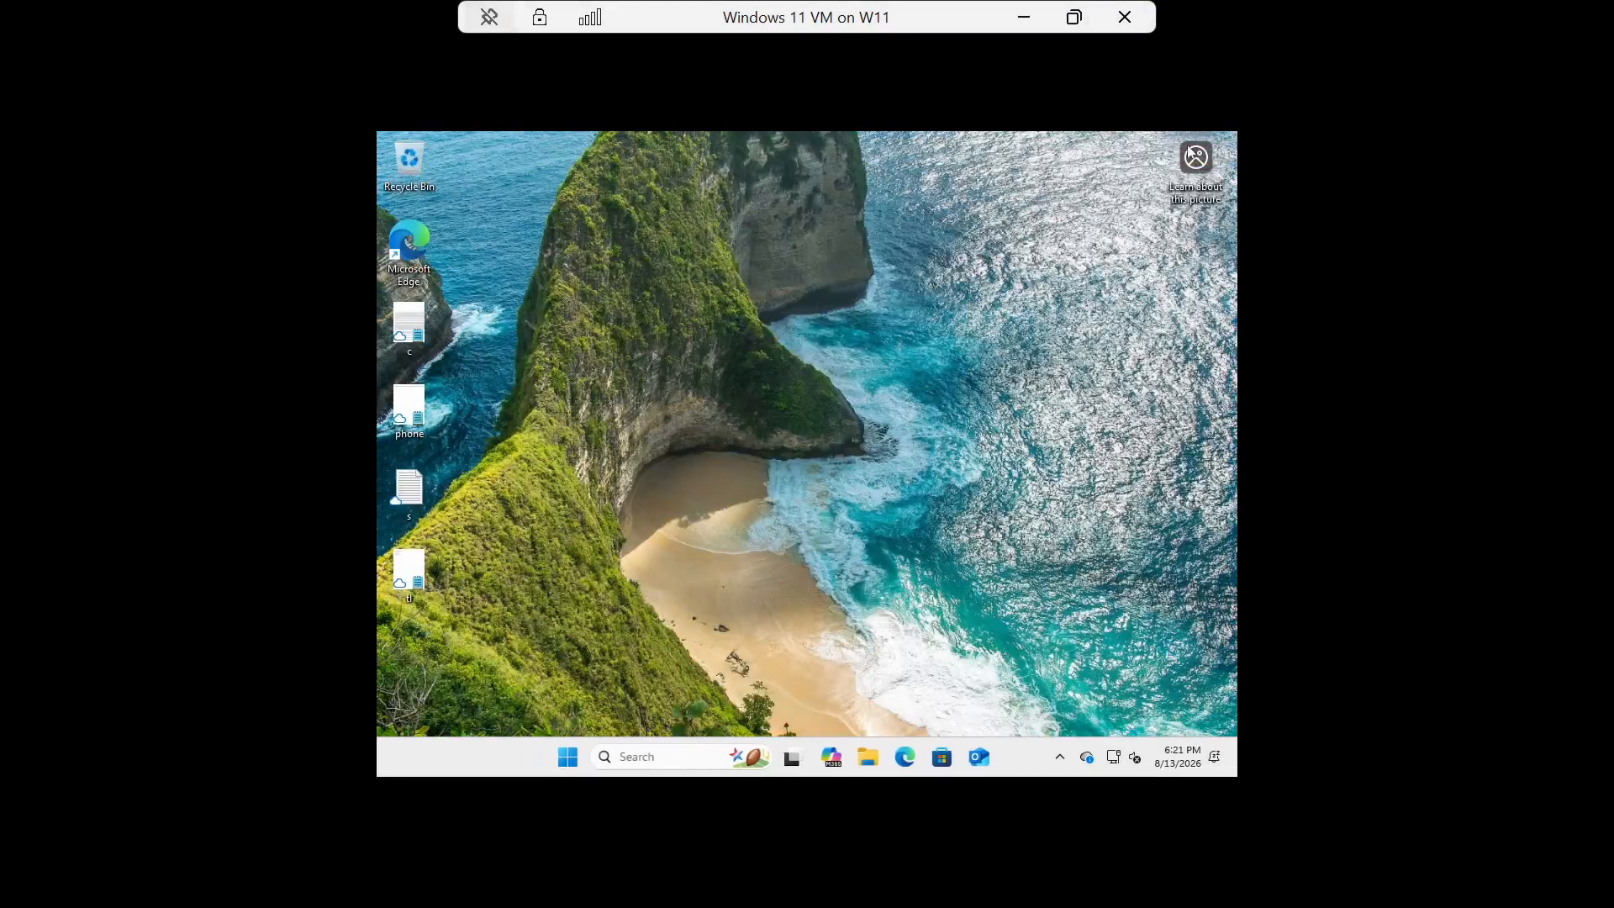
Turn the enhanced session back on and sign in to the virtual machine in full screen with the account password
{"action": "left_click", "coordinate": [1074, 17]}
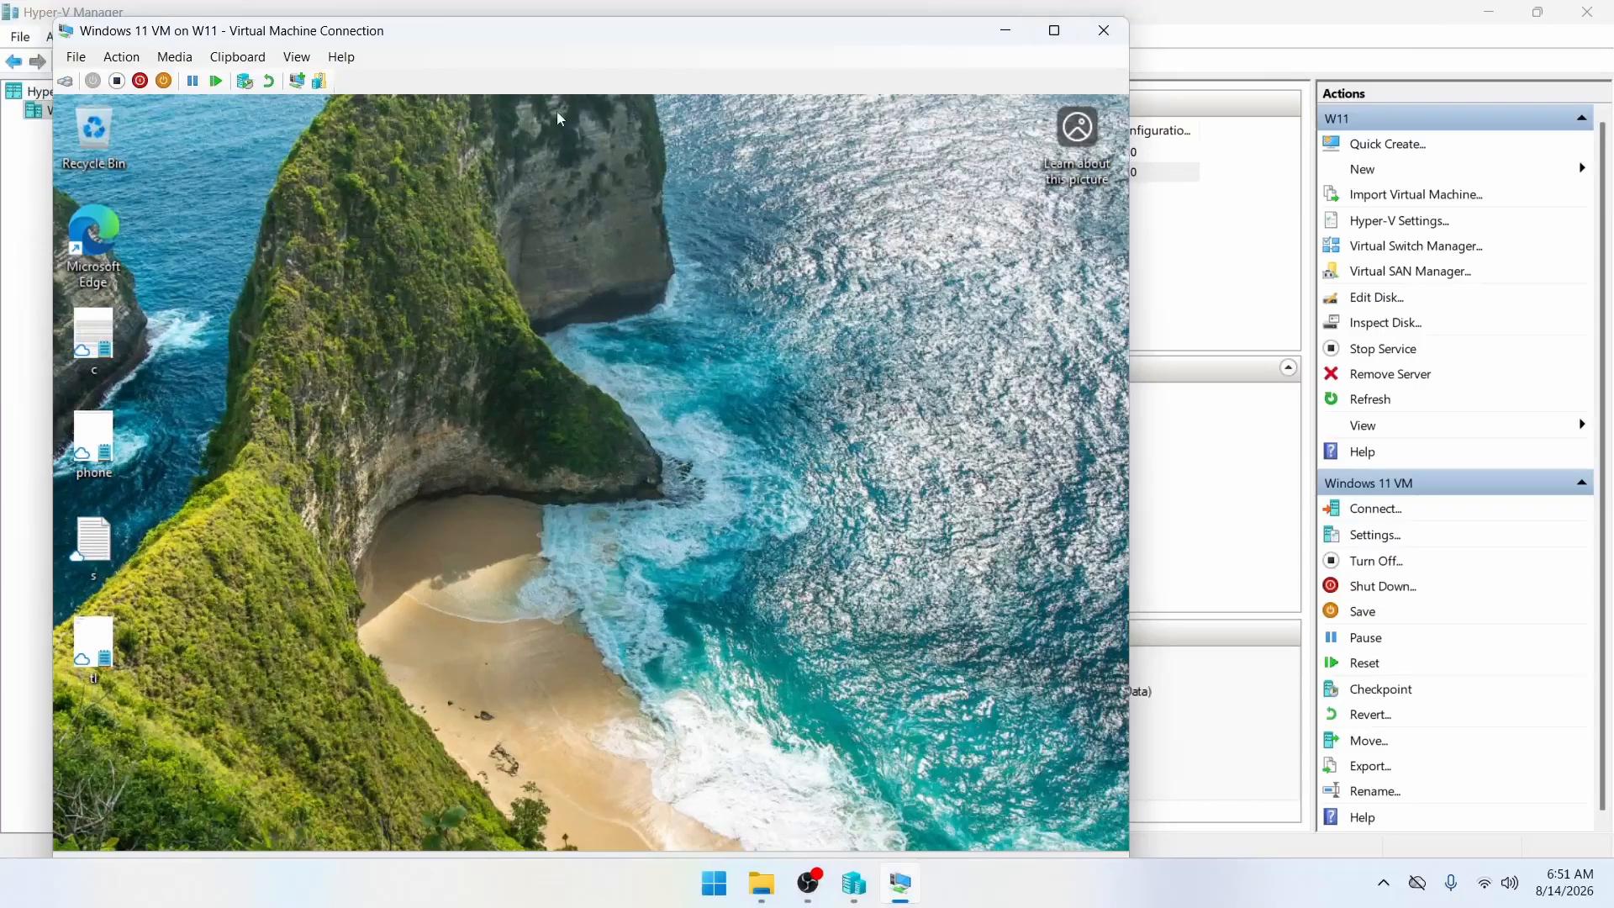
{"action": "left_click", "coordinate": [298, 59]}
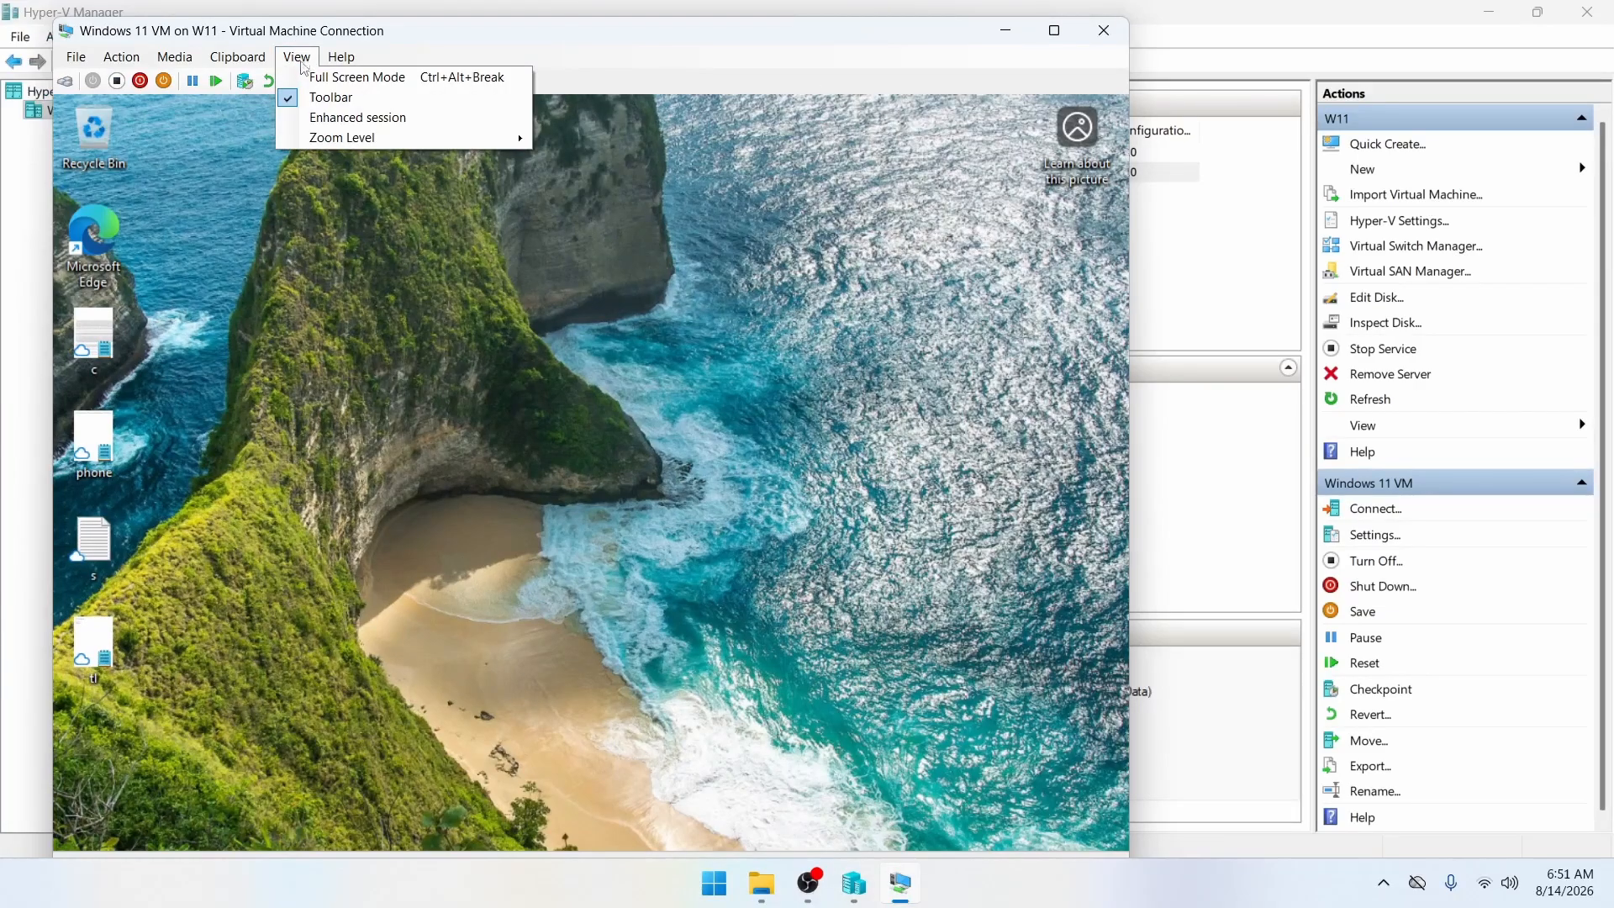
{"action": "left_click", "coordinate": [336, 120]}
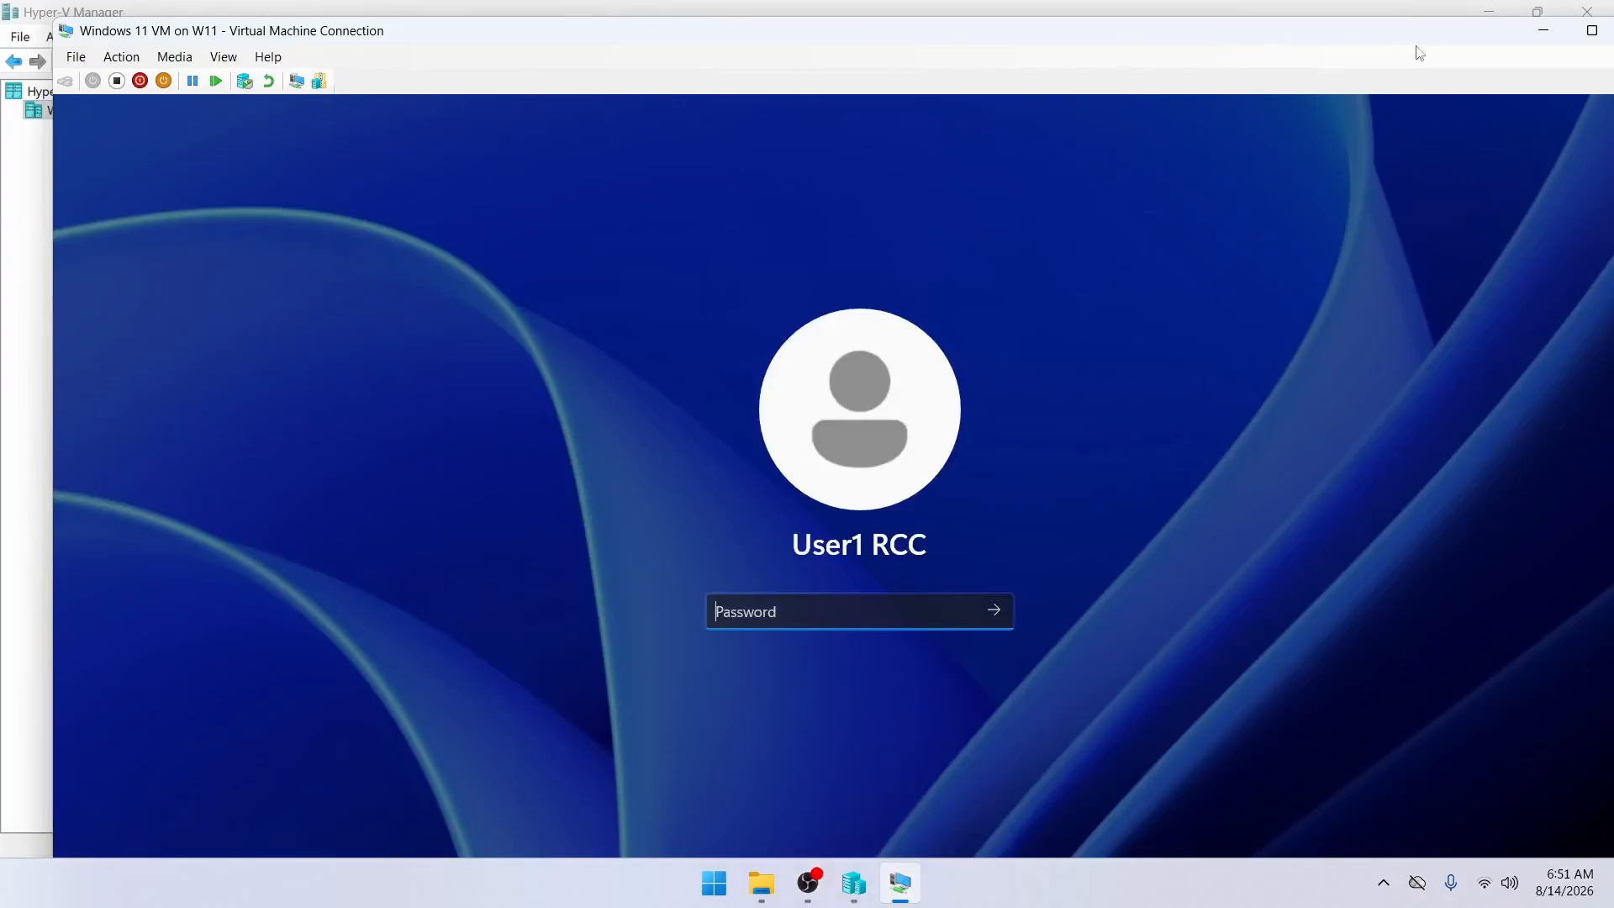
{"action": "left_click", "coordinate": [1591, 34]}
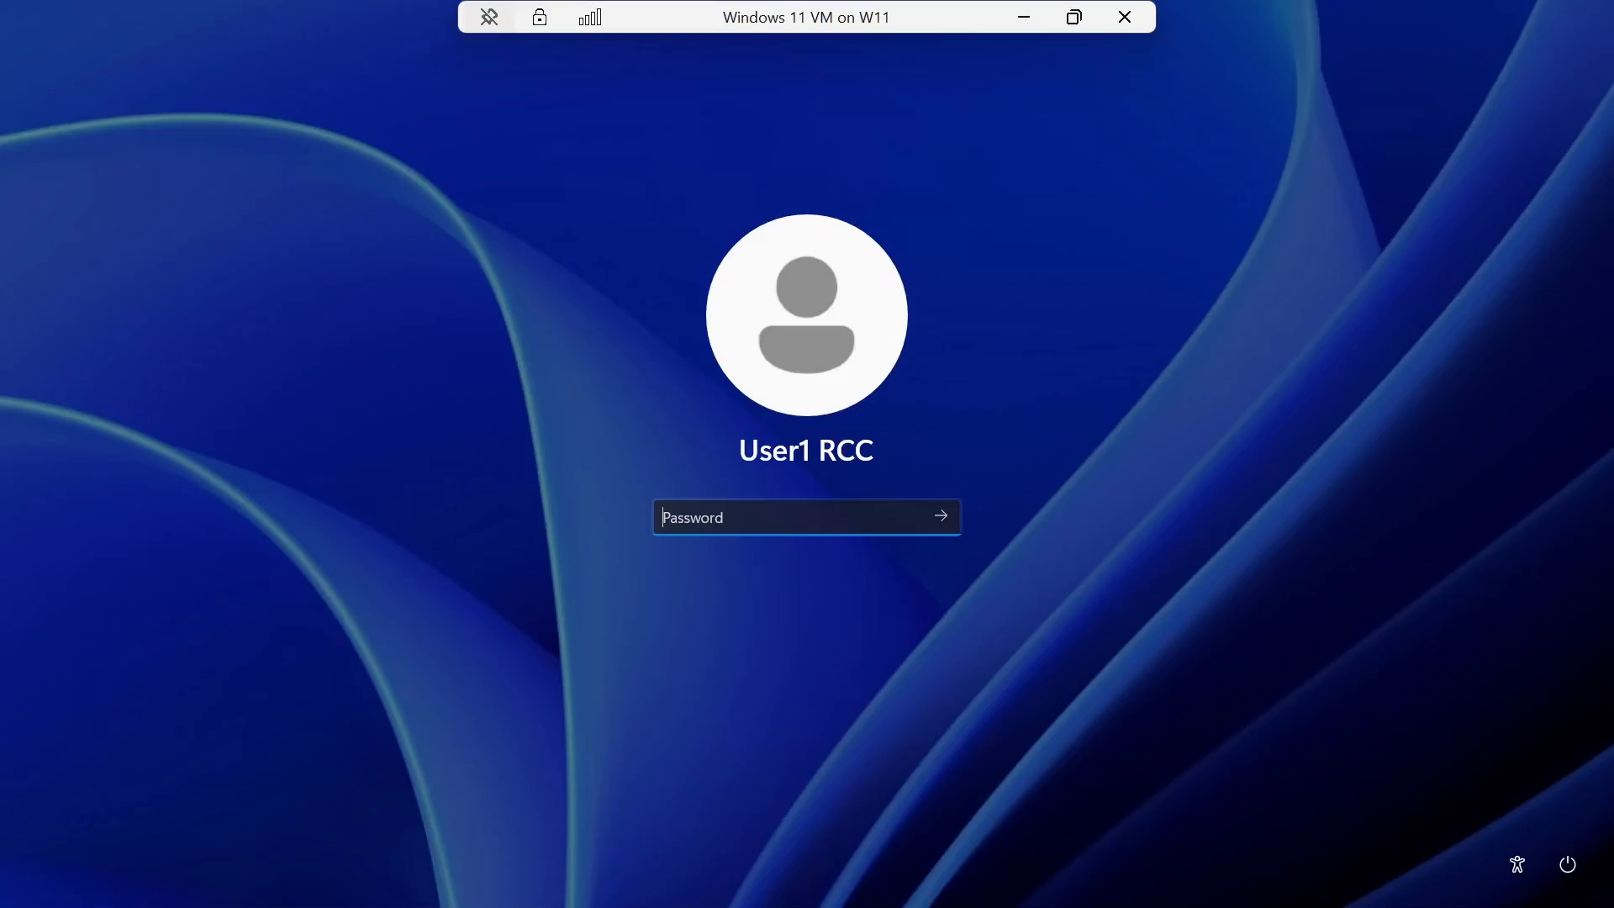
{"action": "type", "text": "********"}
{"action": "key", "text": "Return"}
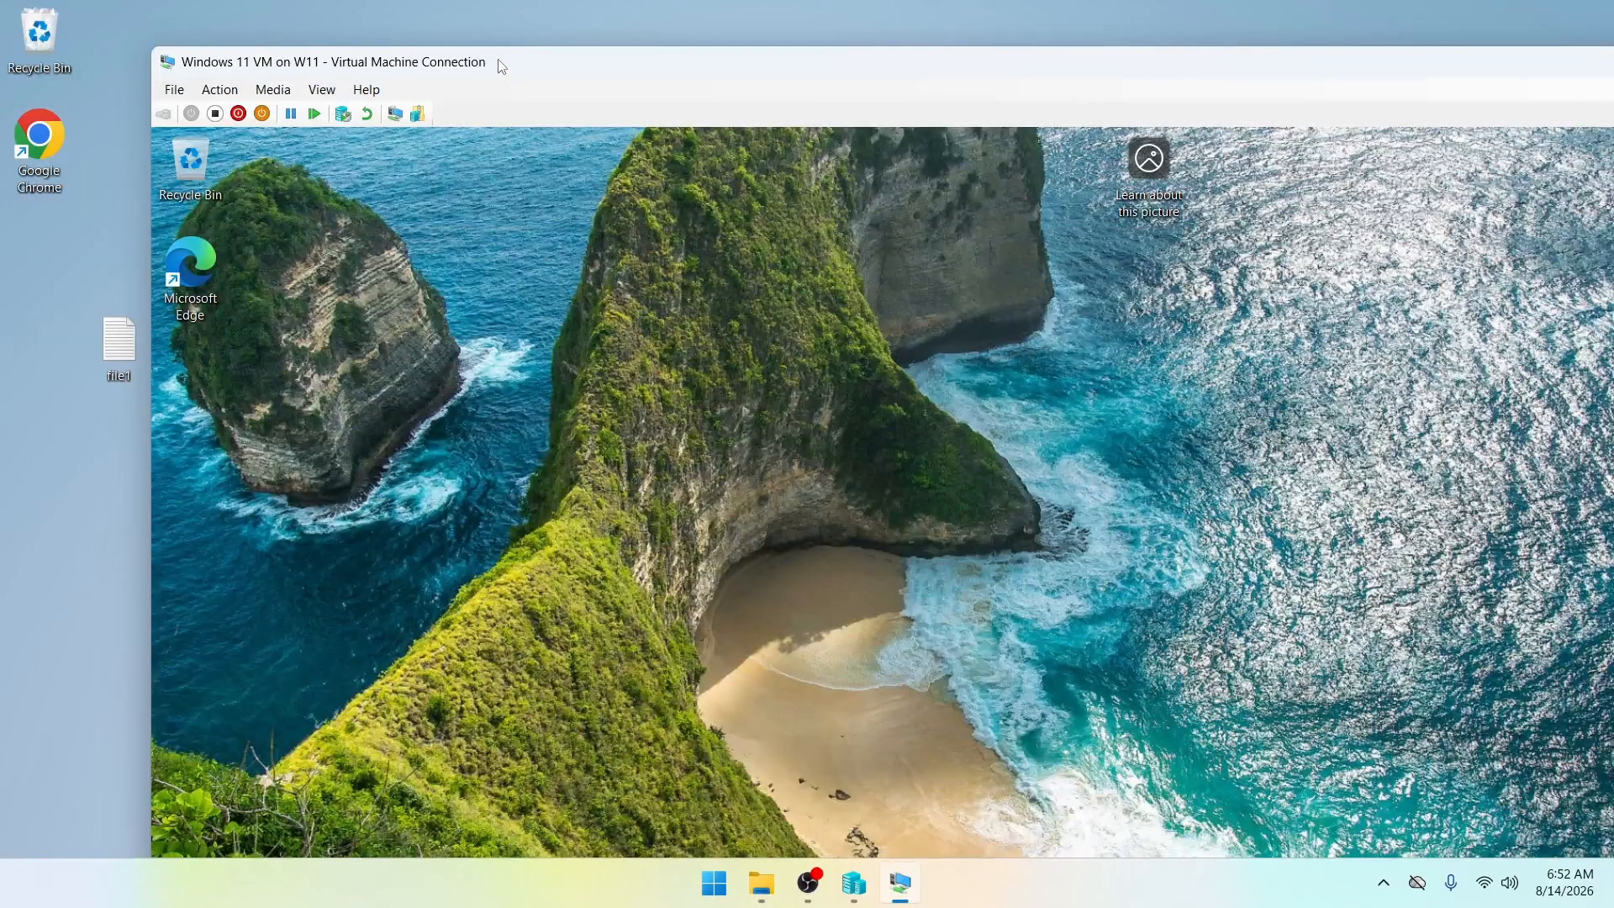
Copy file1 from the host desktop and paste it onto the virtual machine's desktop
{"action": "left_click_drag", "start_coordinate": [501, 63], "coordinate": [565, 77]}
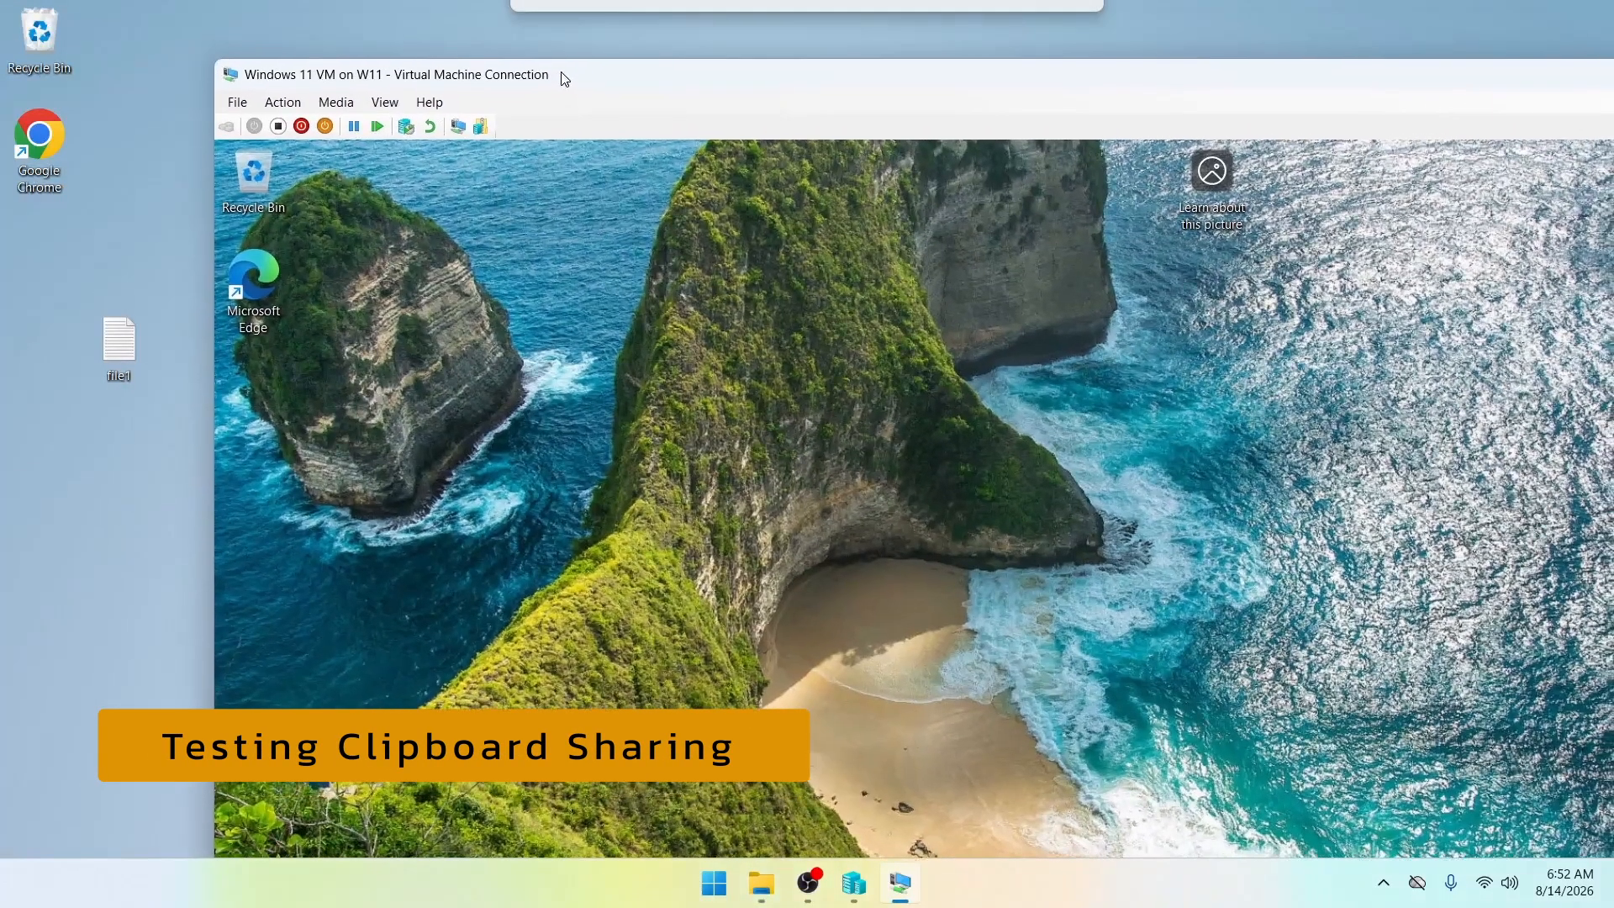
{"action": "right_click", "coordinate": [126, 341]}
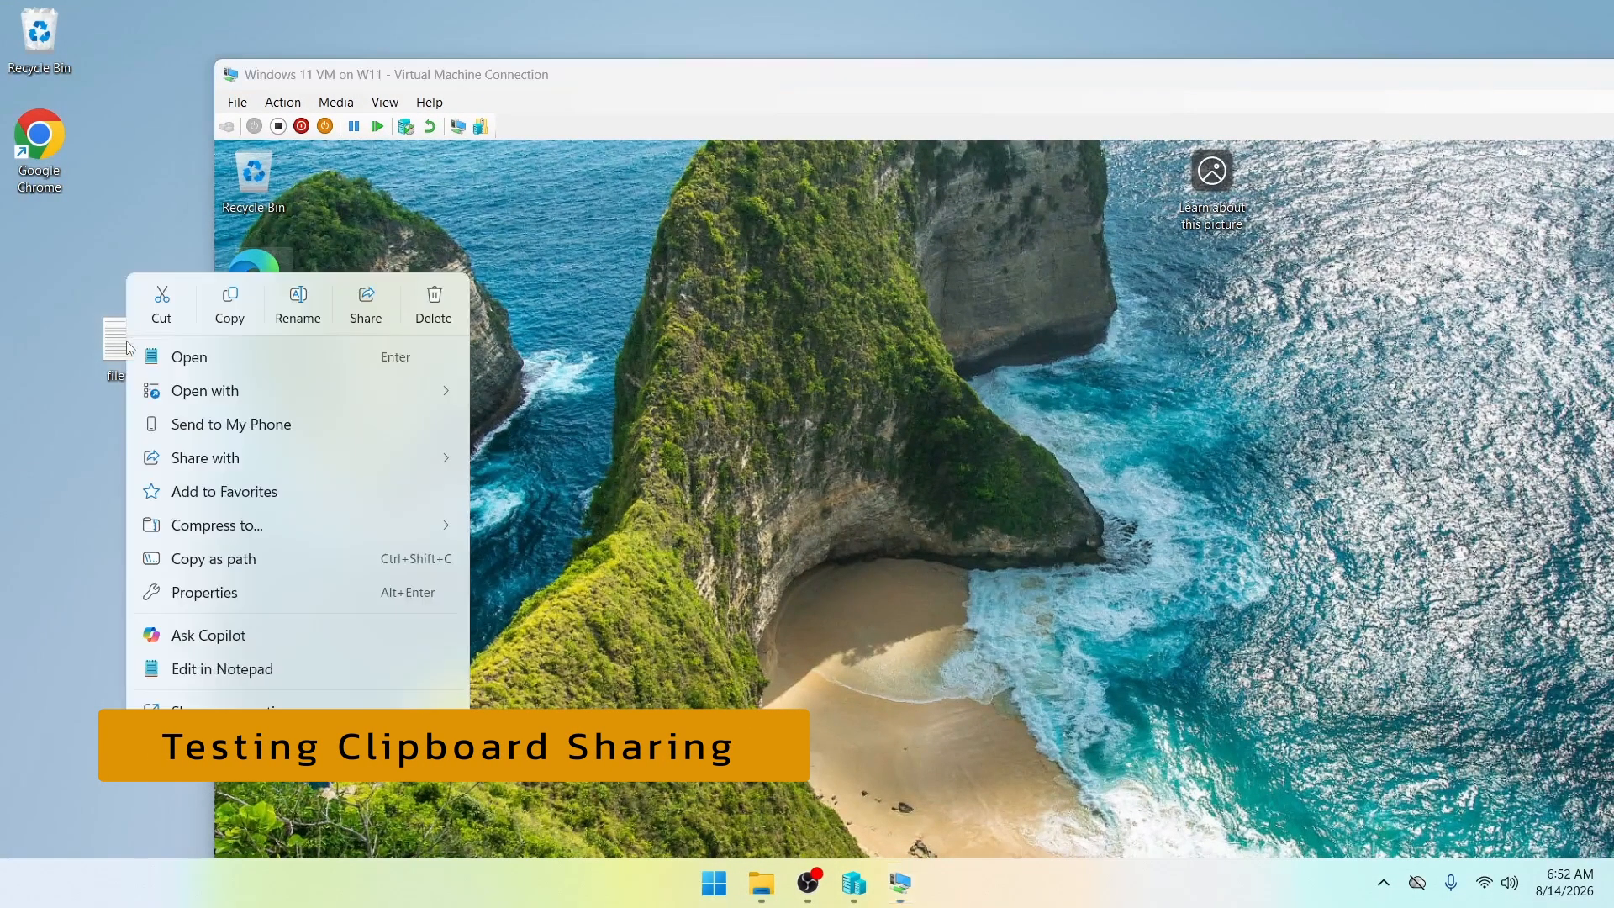
{"action": "left_click", "coordinate": [230, 301]}
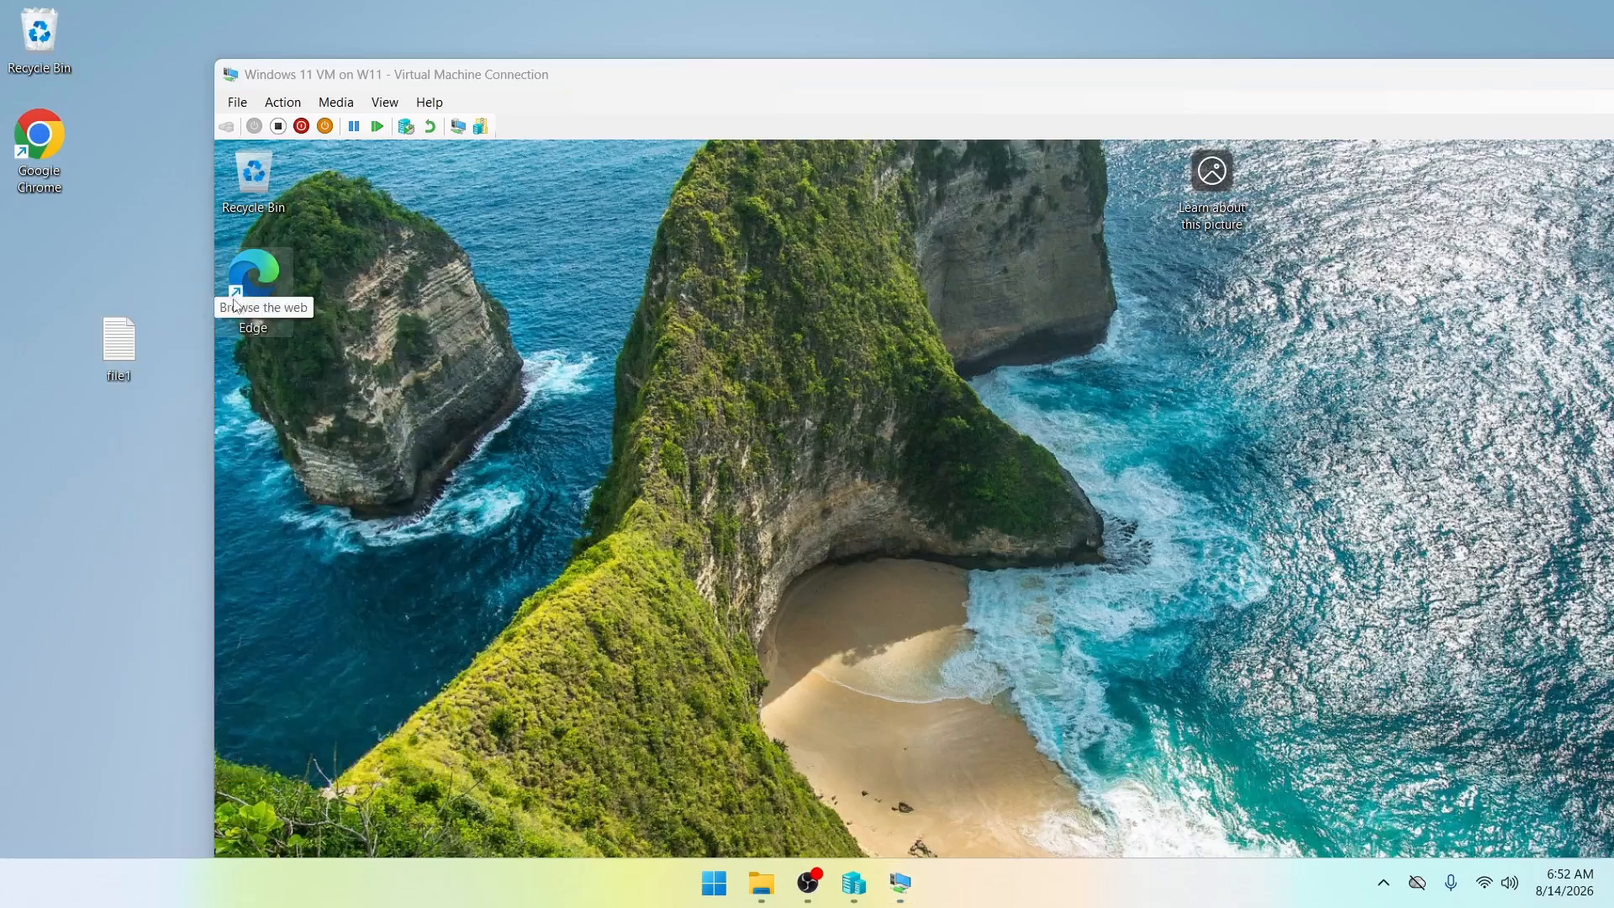
{"action": "left_click", "coordinate": [594, 334]}
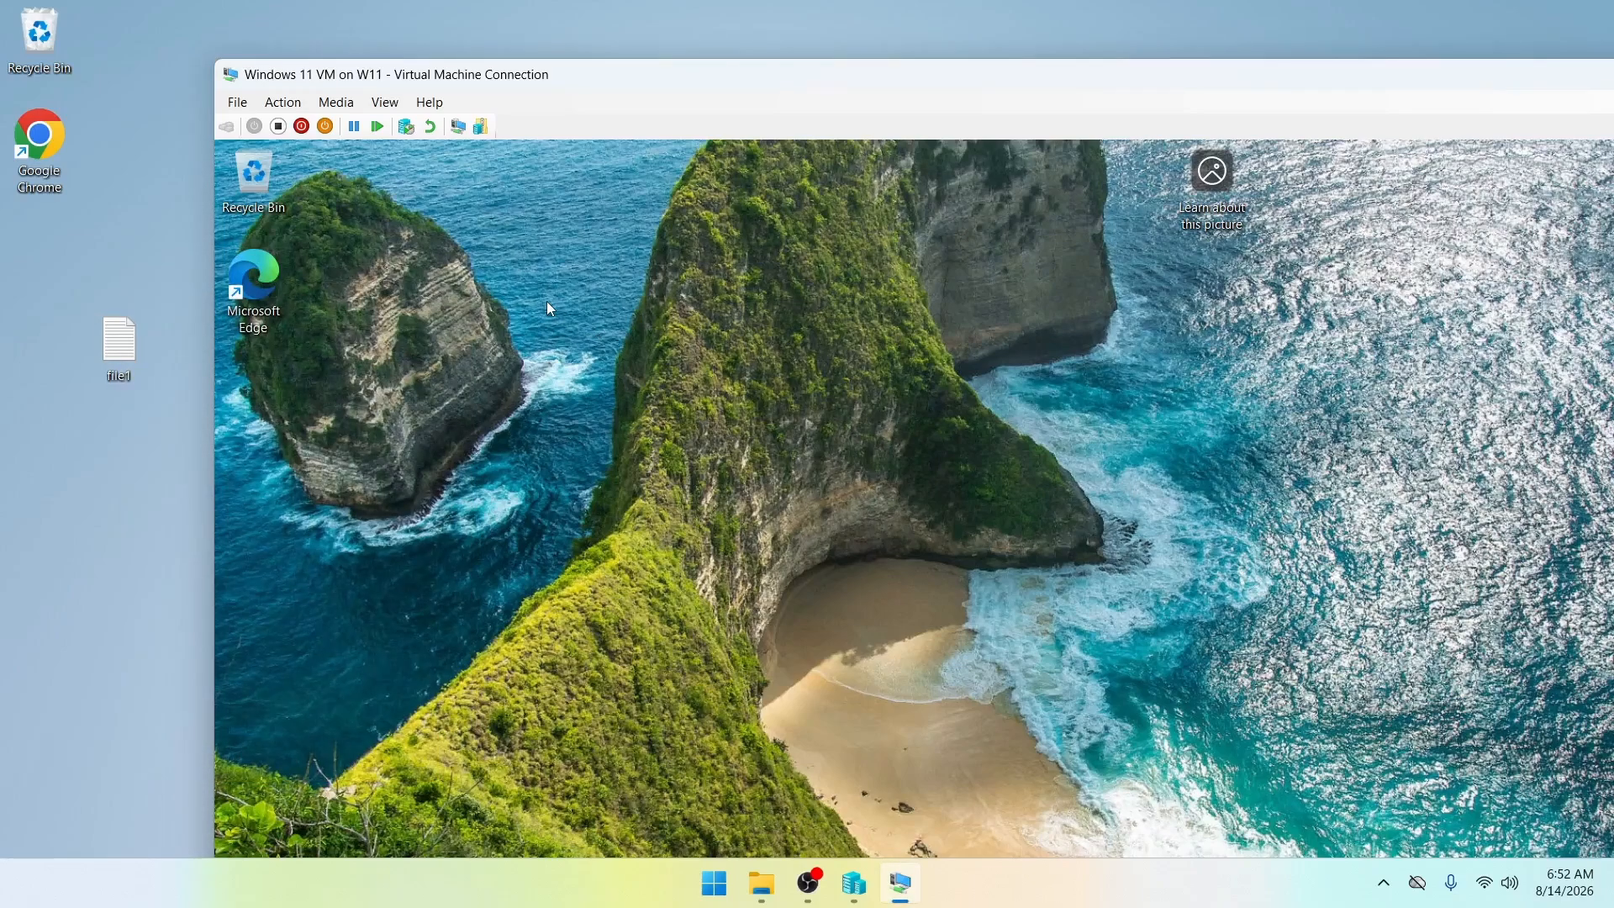
{"action": "right_click", "coordinate": [546, 300]}
{"action": "left_click", "coordinate": [578, 338]}
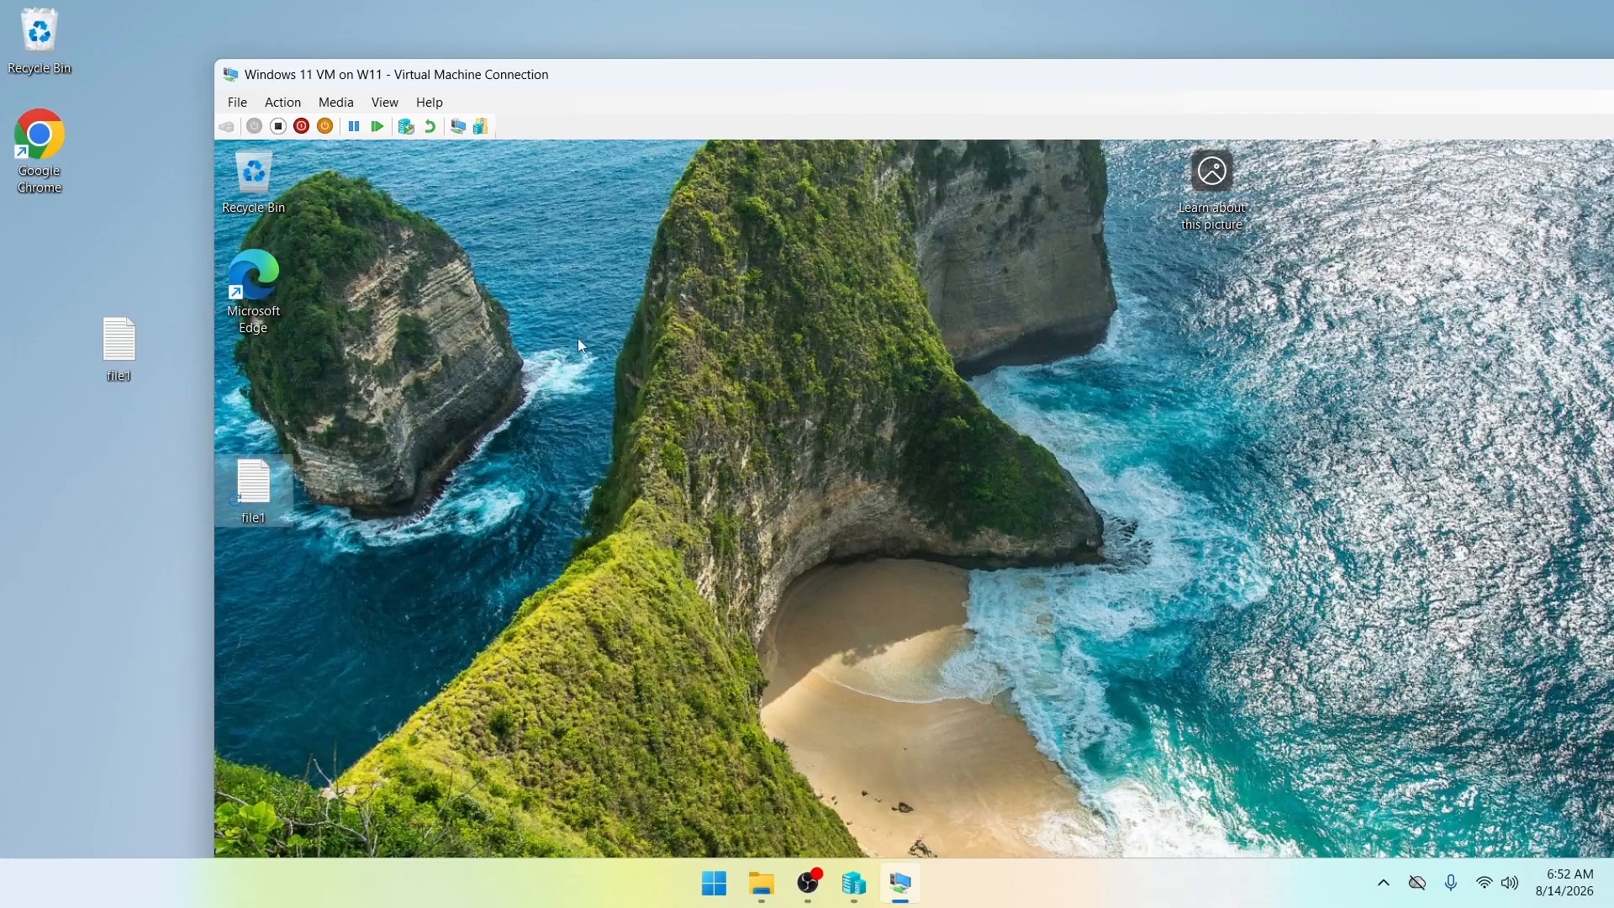